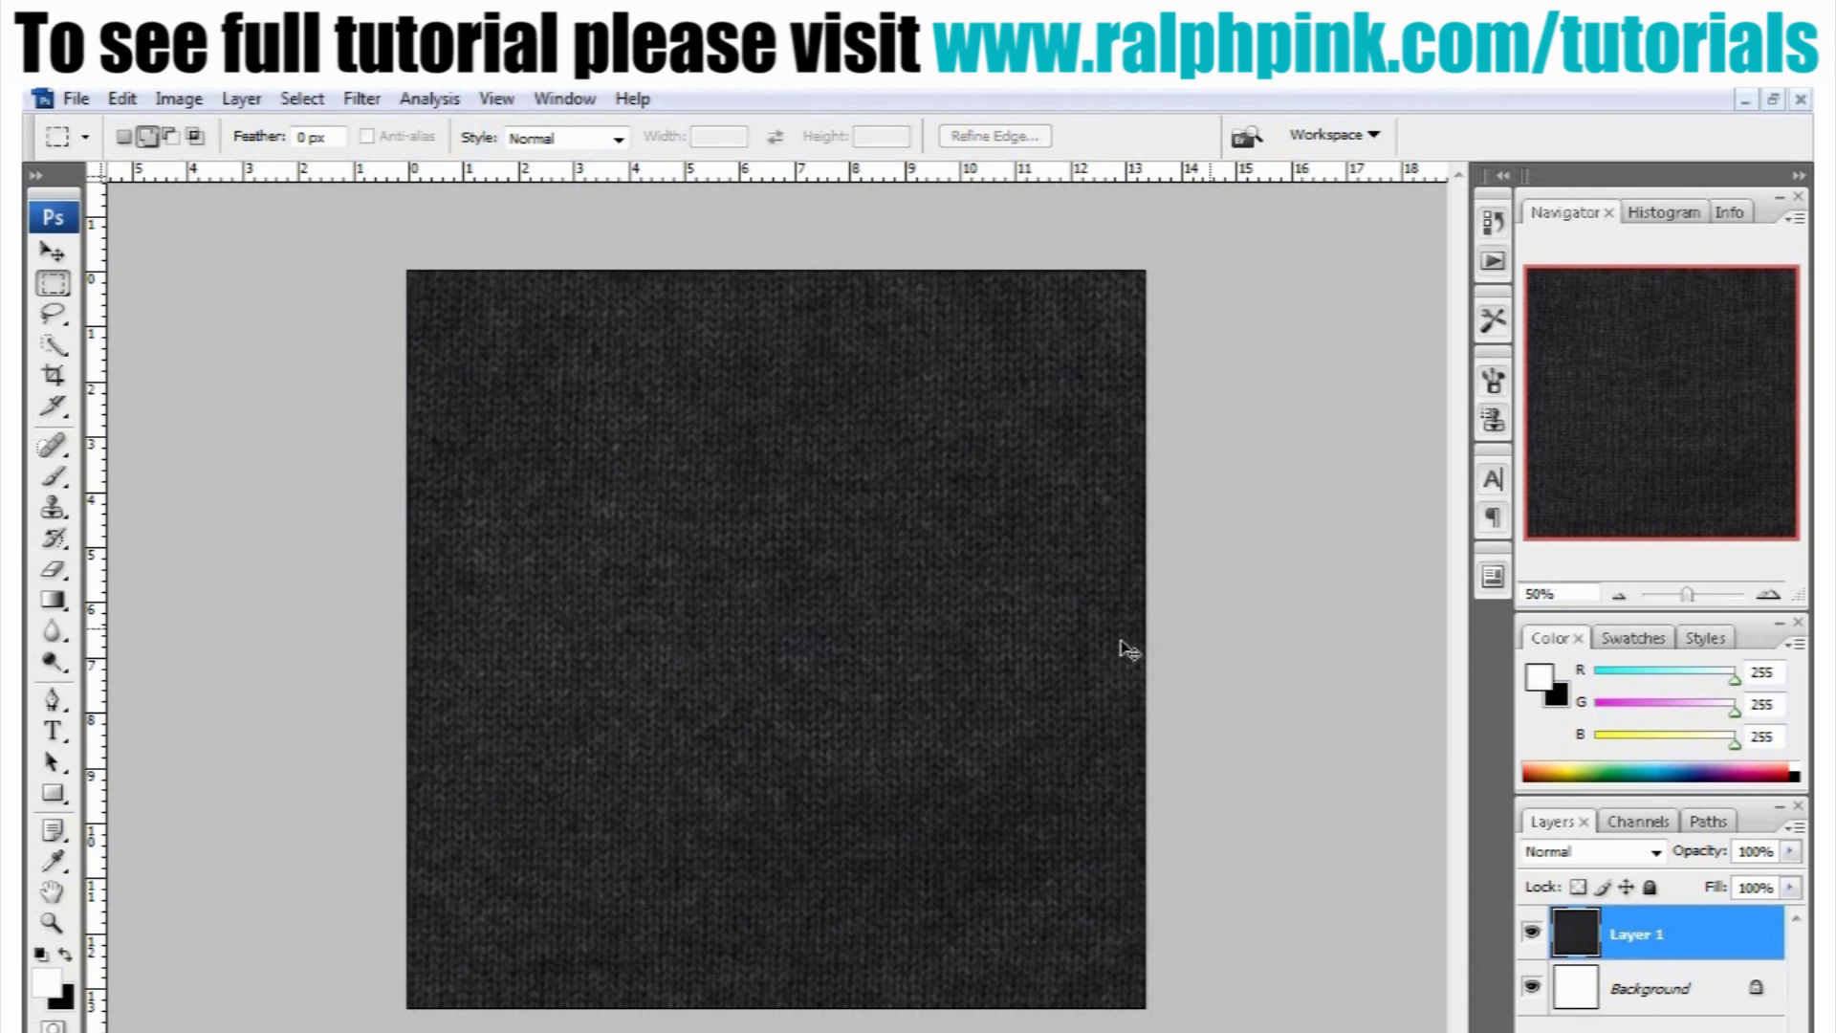
# Examine the dark knit fabric texture's stitches up close and the whole swatch from a distance
pyautogui.hotkey('ctrl', '+')
pyautogui.hotkey('ctrl', '+')
pyautogui.hotkey('ctrl', '+')
pyautogui.hotkey('ctrl', '+')
pyautogui.hotkey('ctrl', '+')
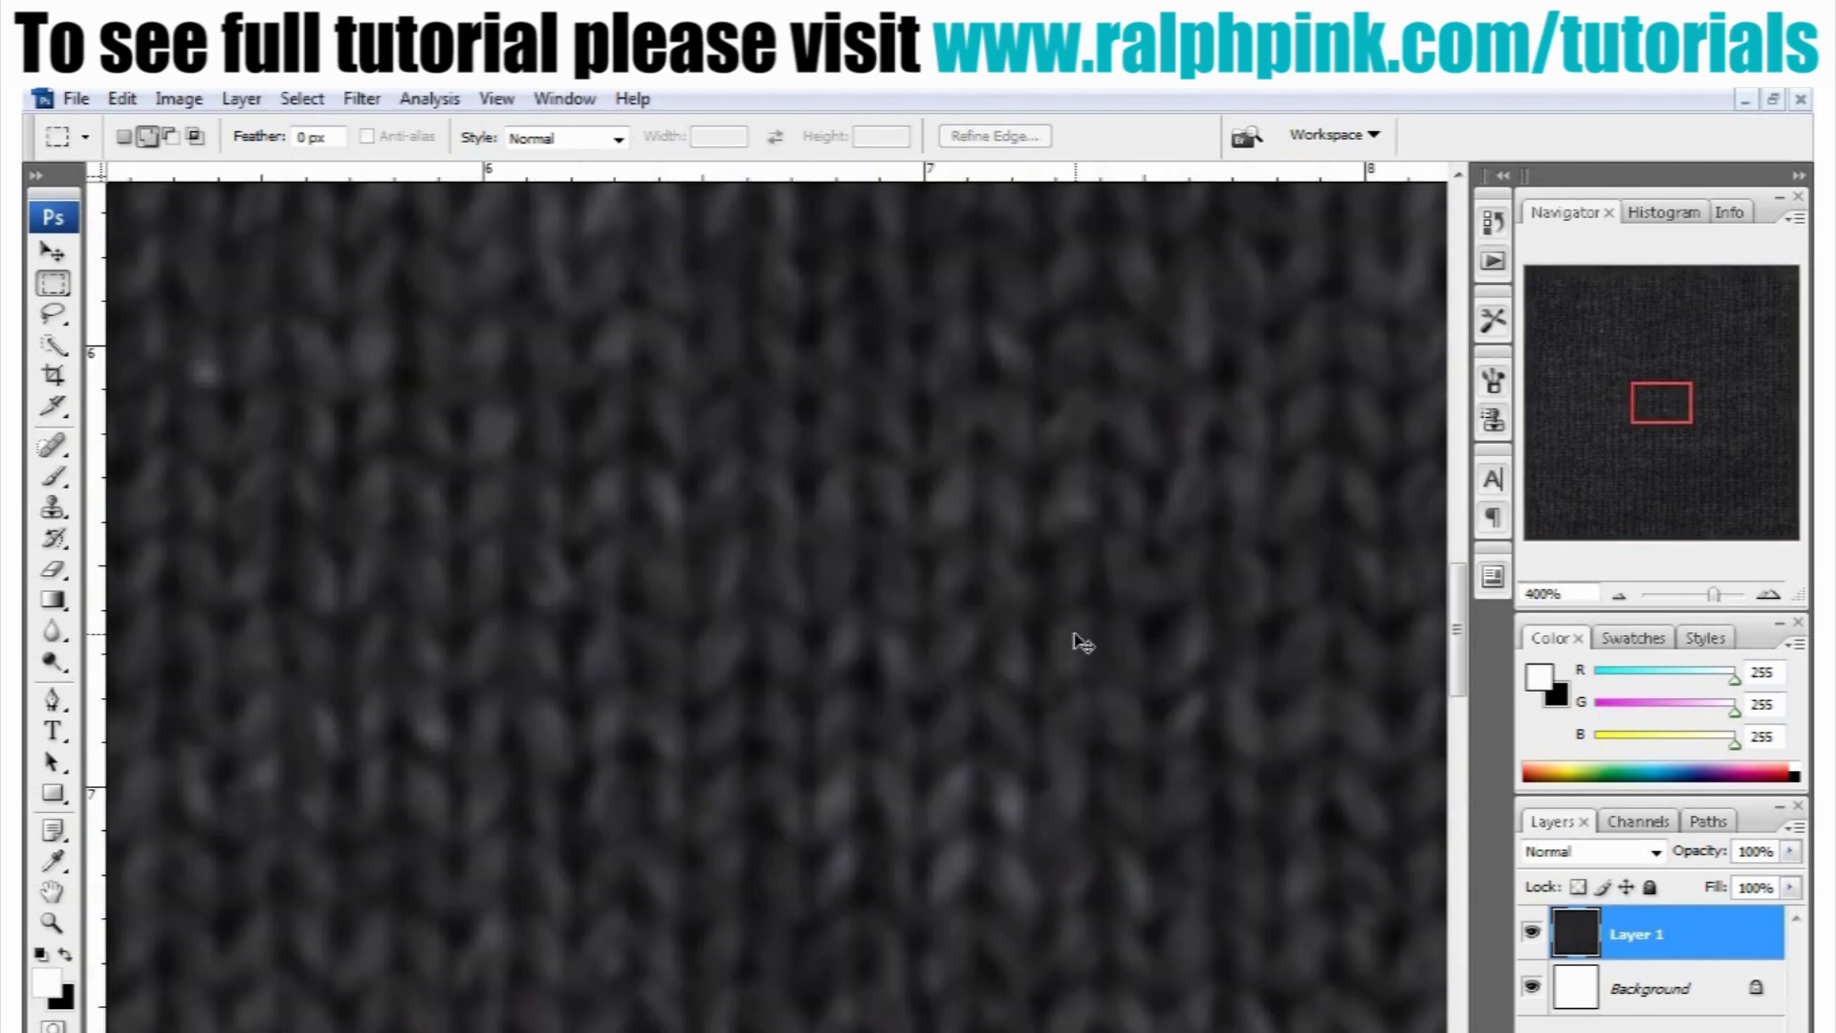
pyautogui.hotkey('ctrl', '-')
pyautogui.hotkey('ctrl', '-')
pyautogui.hotkey('ctrl', '-')
pyautogui.hotkey('ctrl', '-')
pyautogui.hotkey('ctrl', '-')
pyautogui.hotkey('ctrl', '-')
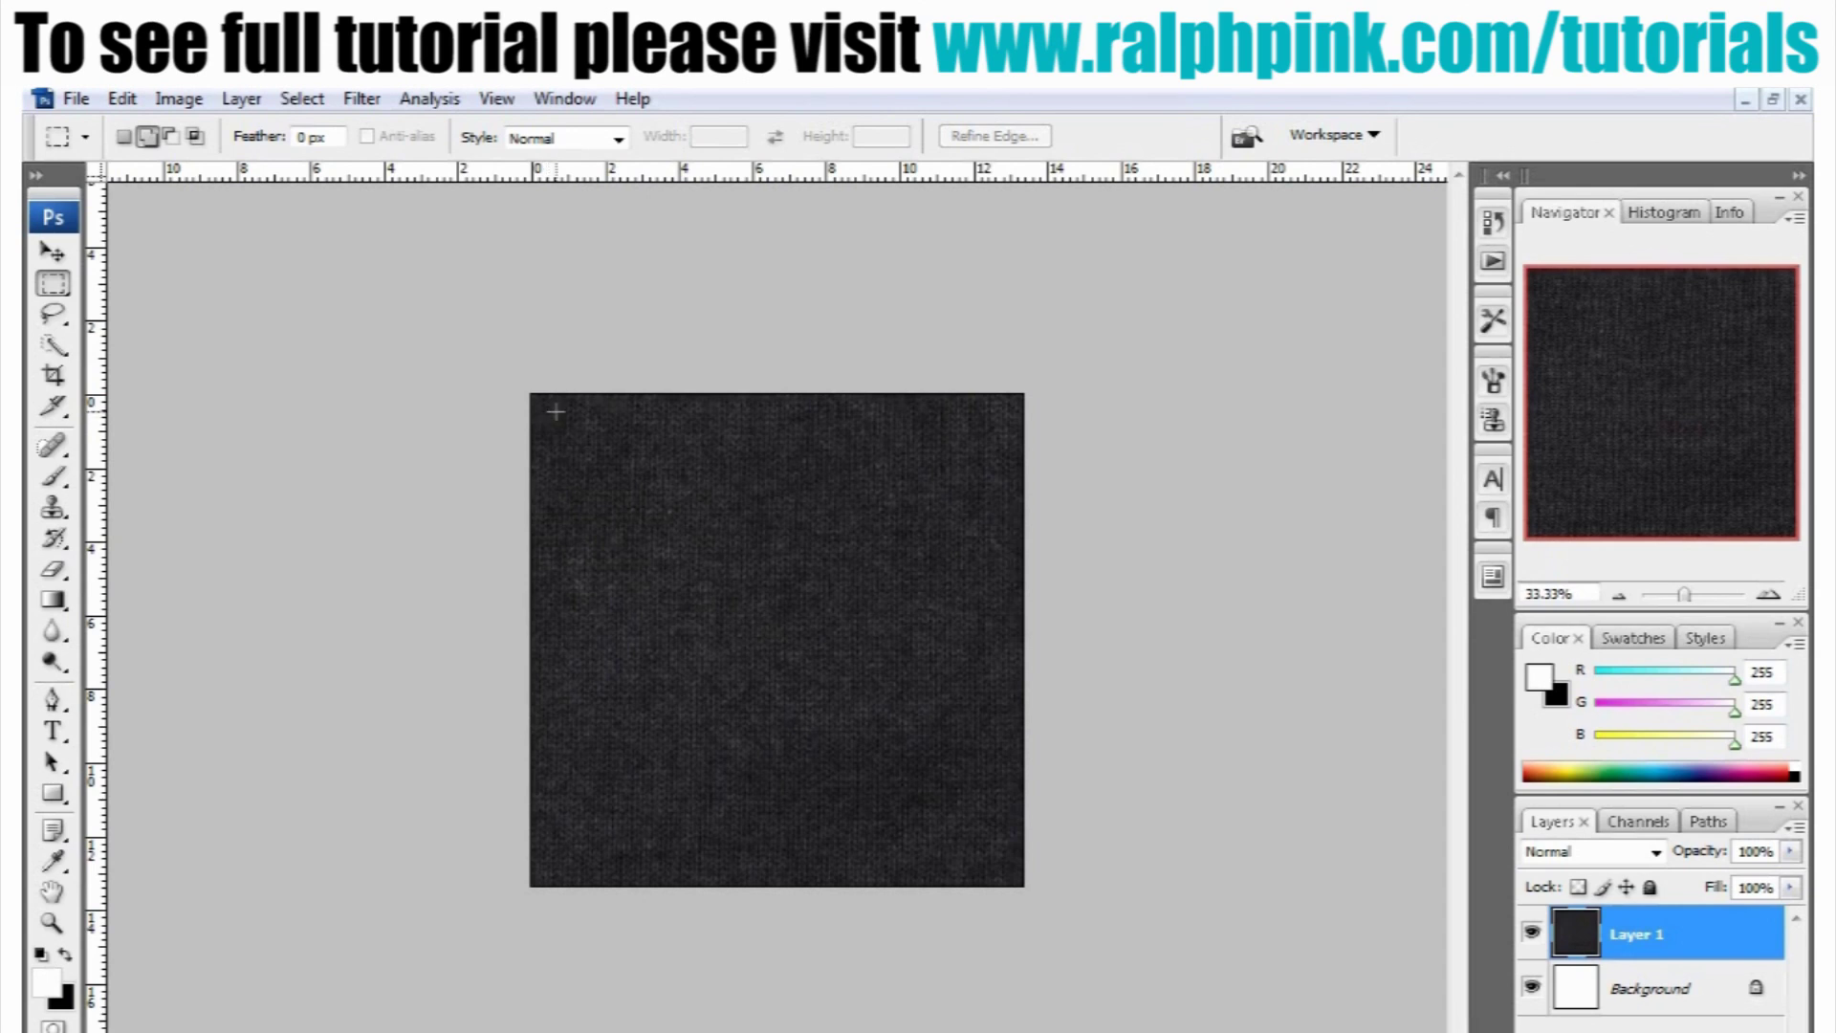
# Crop the image to a square just inside the fabric's edges, about 12 ruler units per side, and clear the selection
pyautogui.moveTo(558, 398); pyautogui.dragTo(1003, 858)
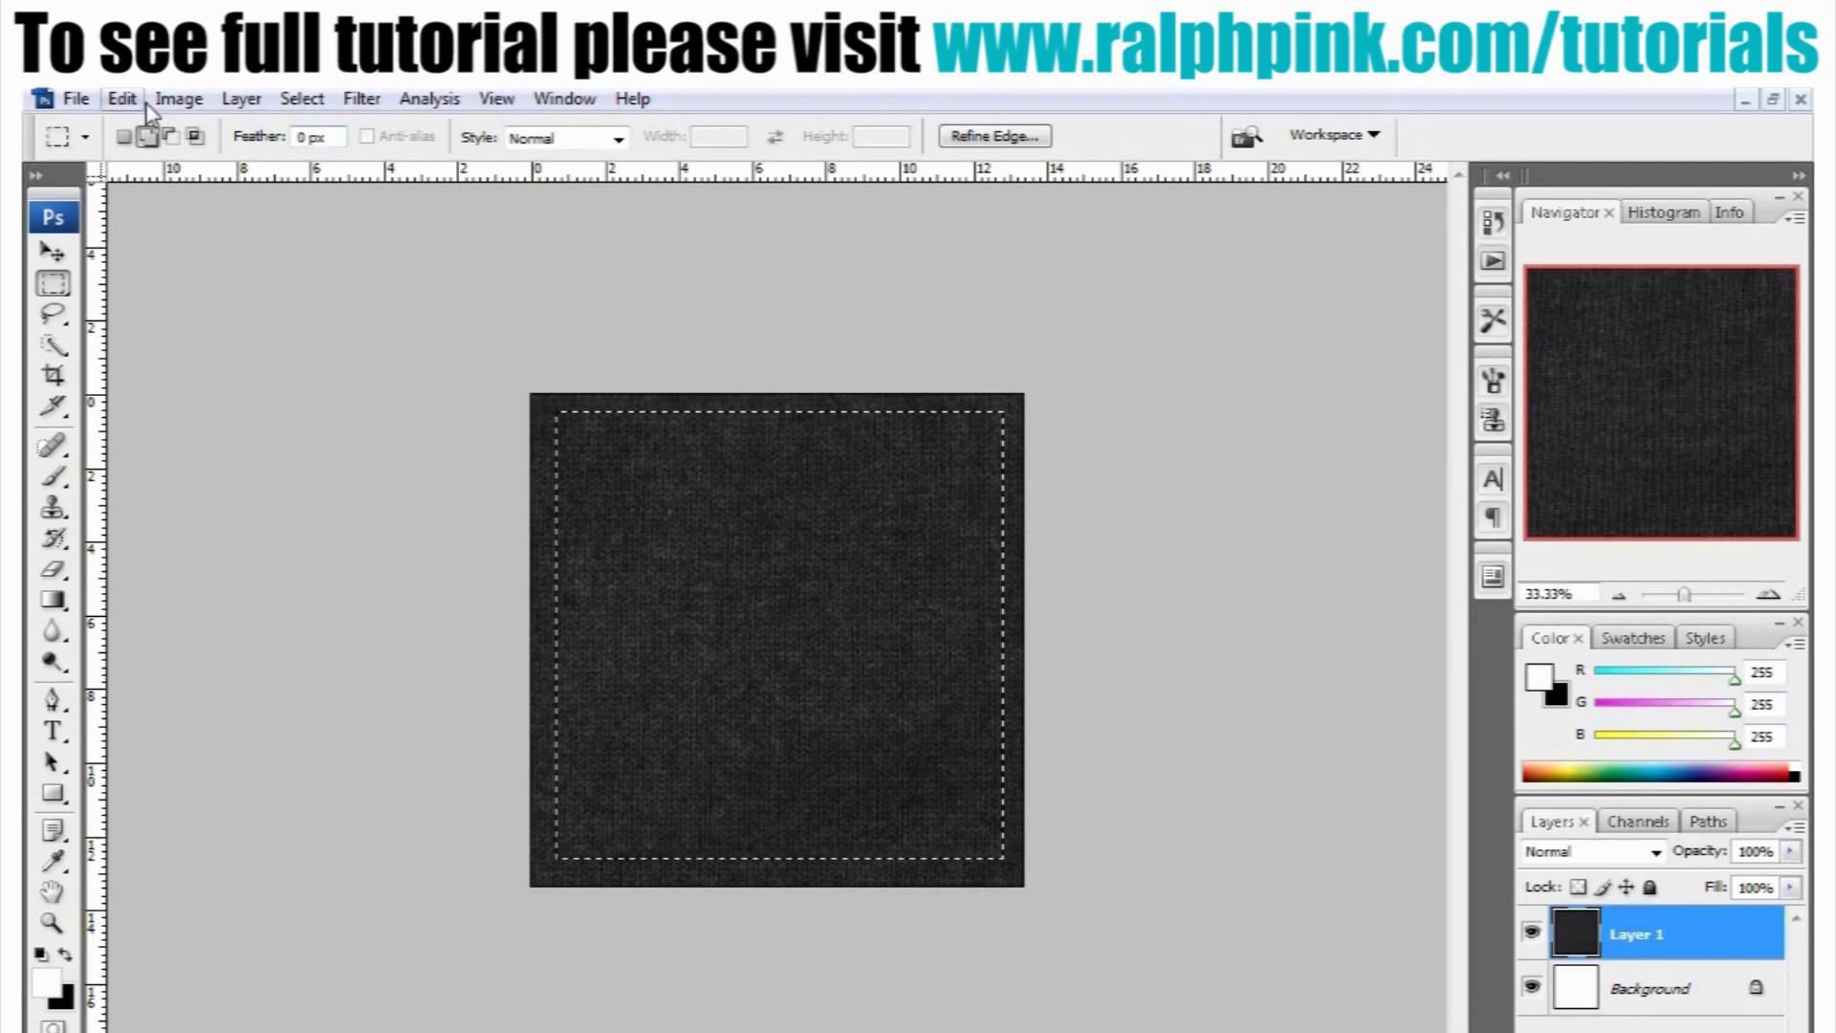
pyautogui.click(178, 99)
pyautogui.click(230, 410)
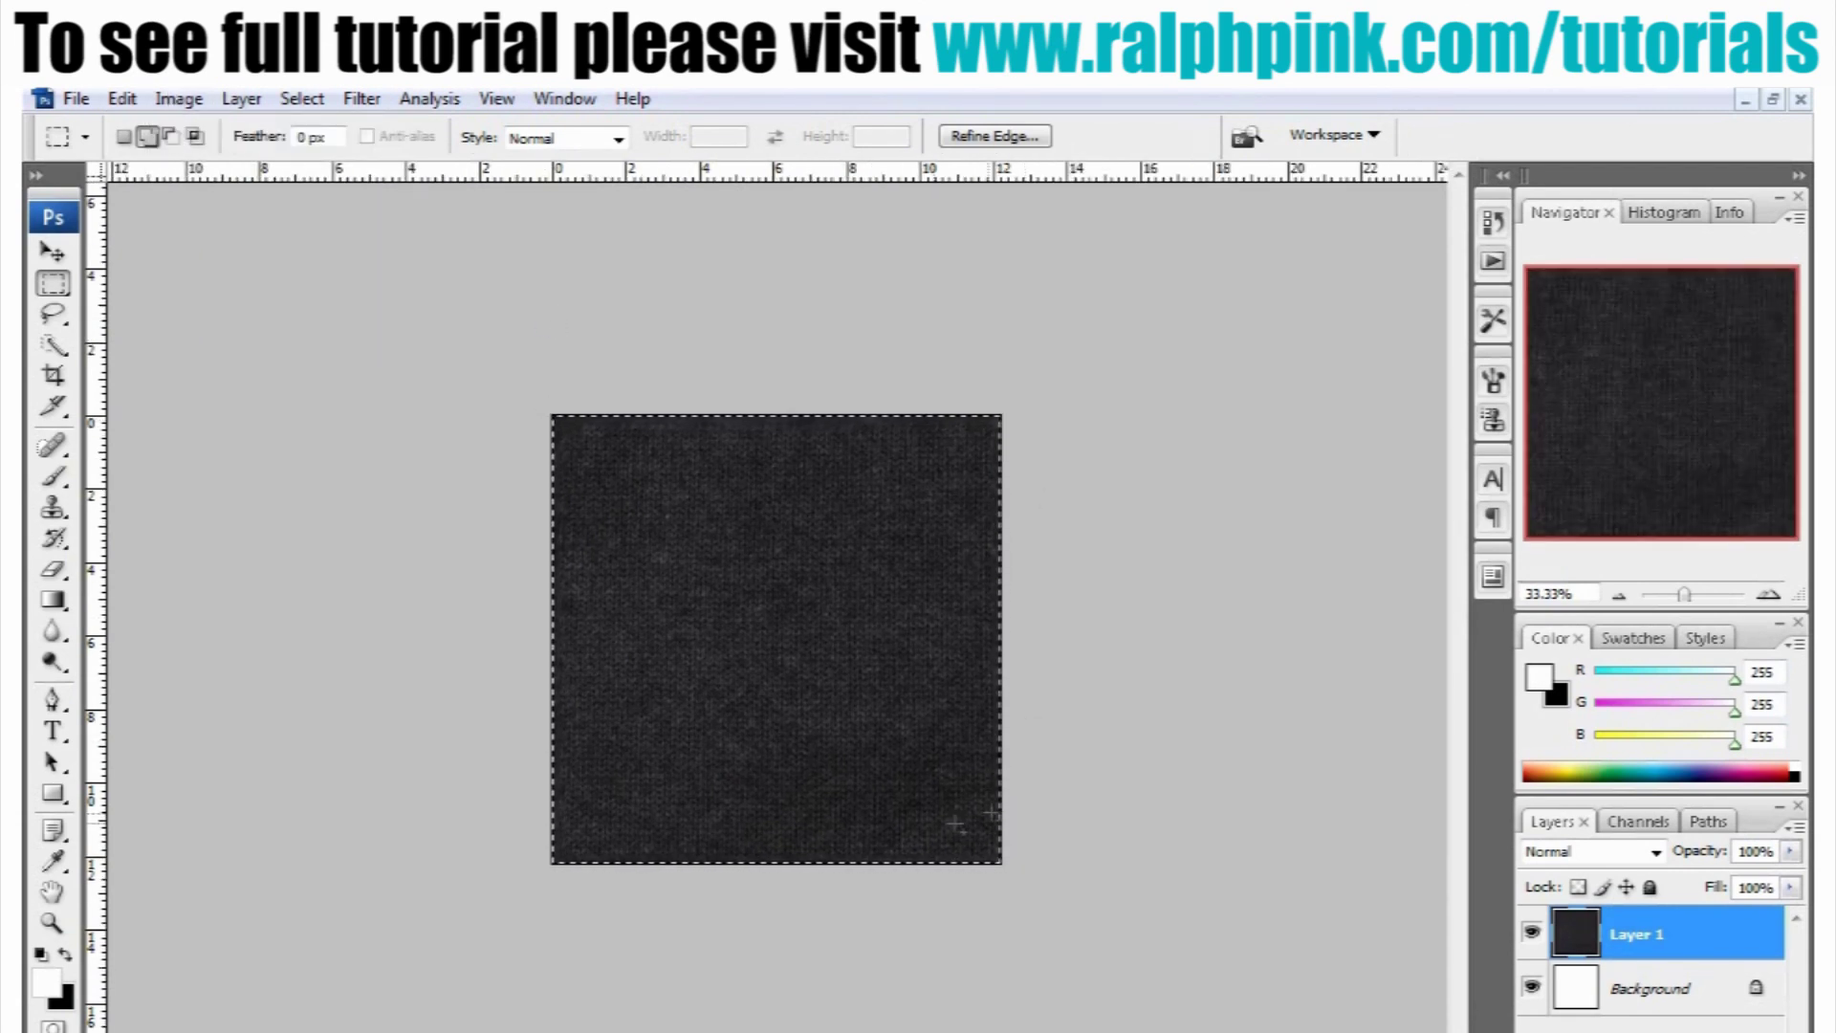
pyautogui.press('v')
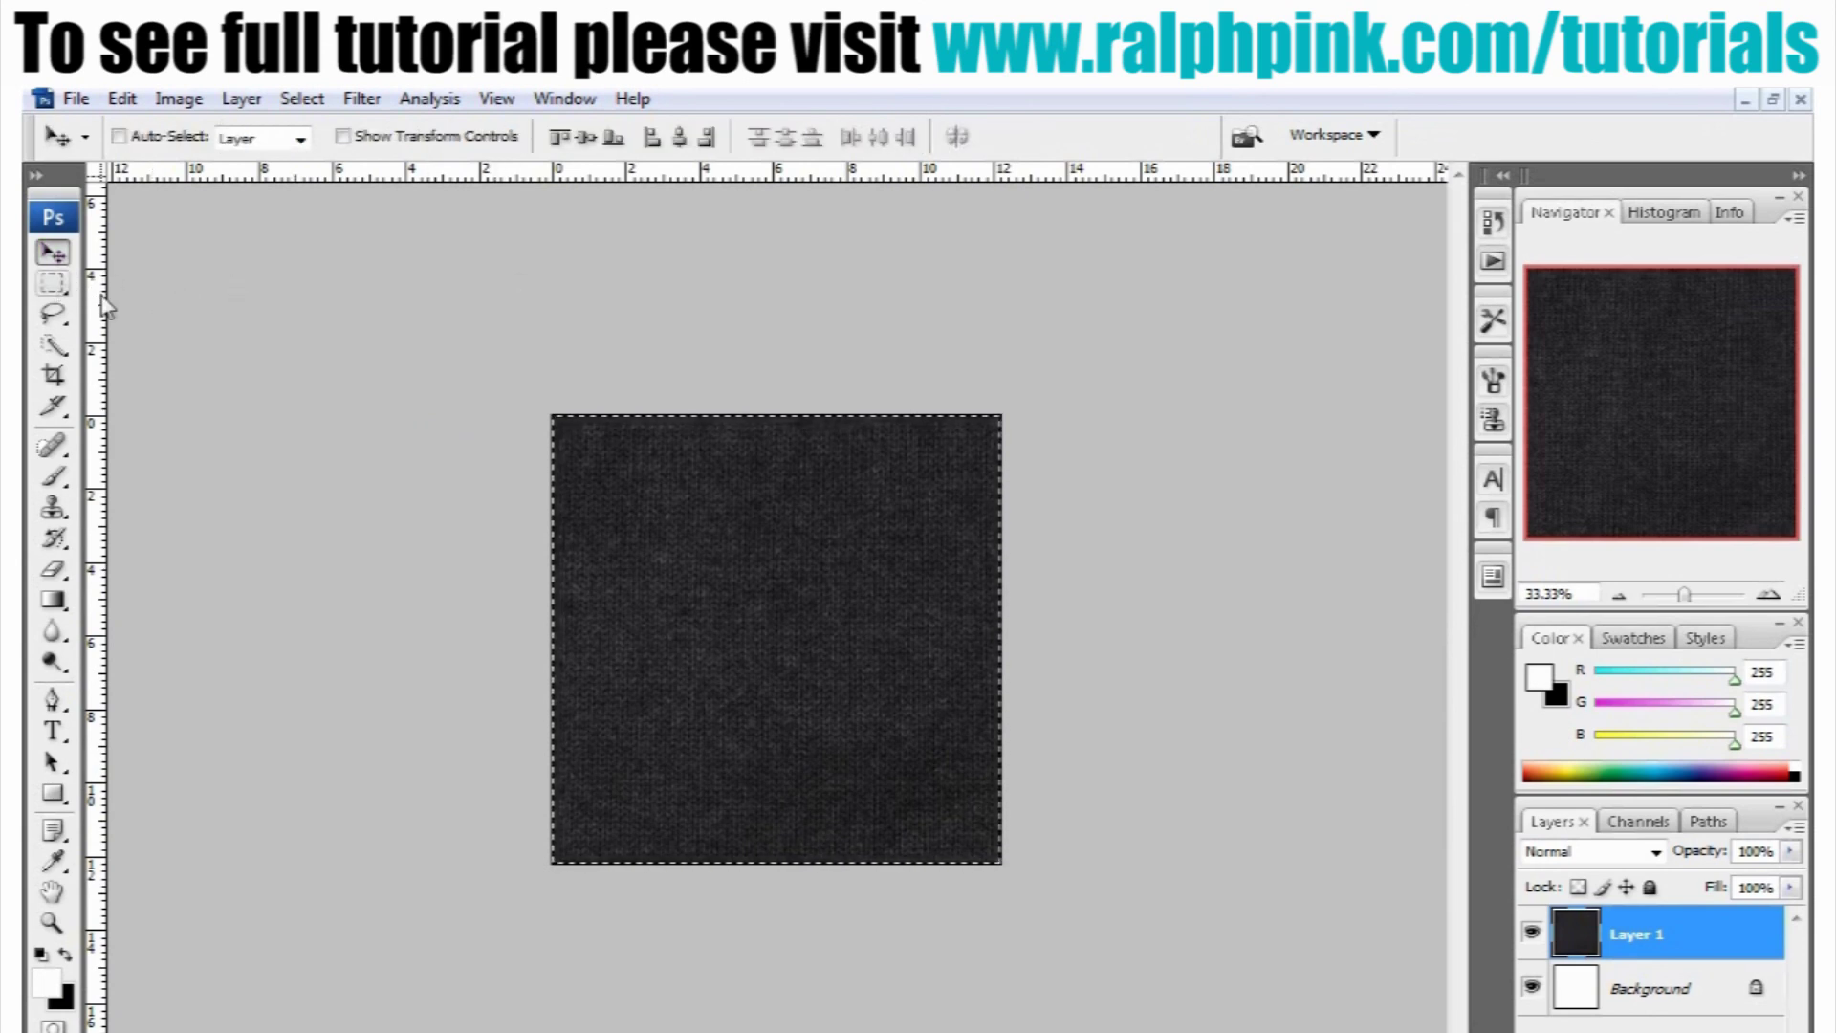
pyautogui.click(52, 283)
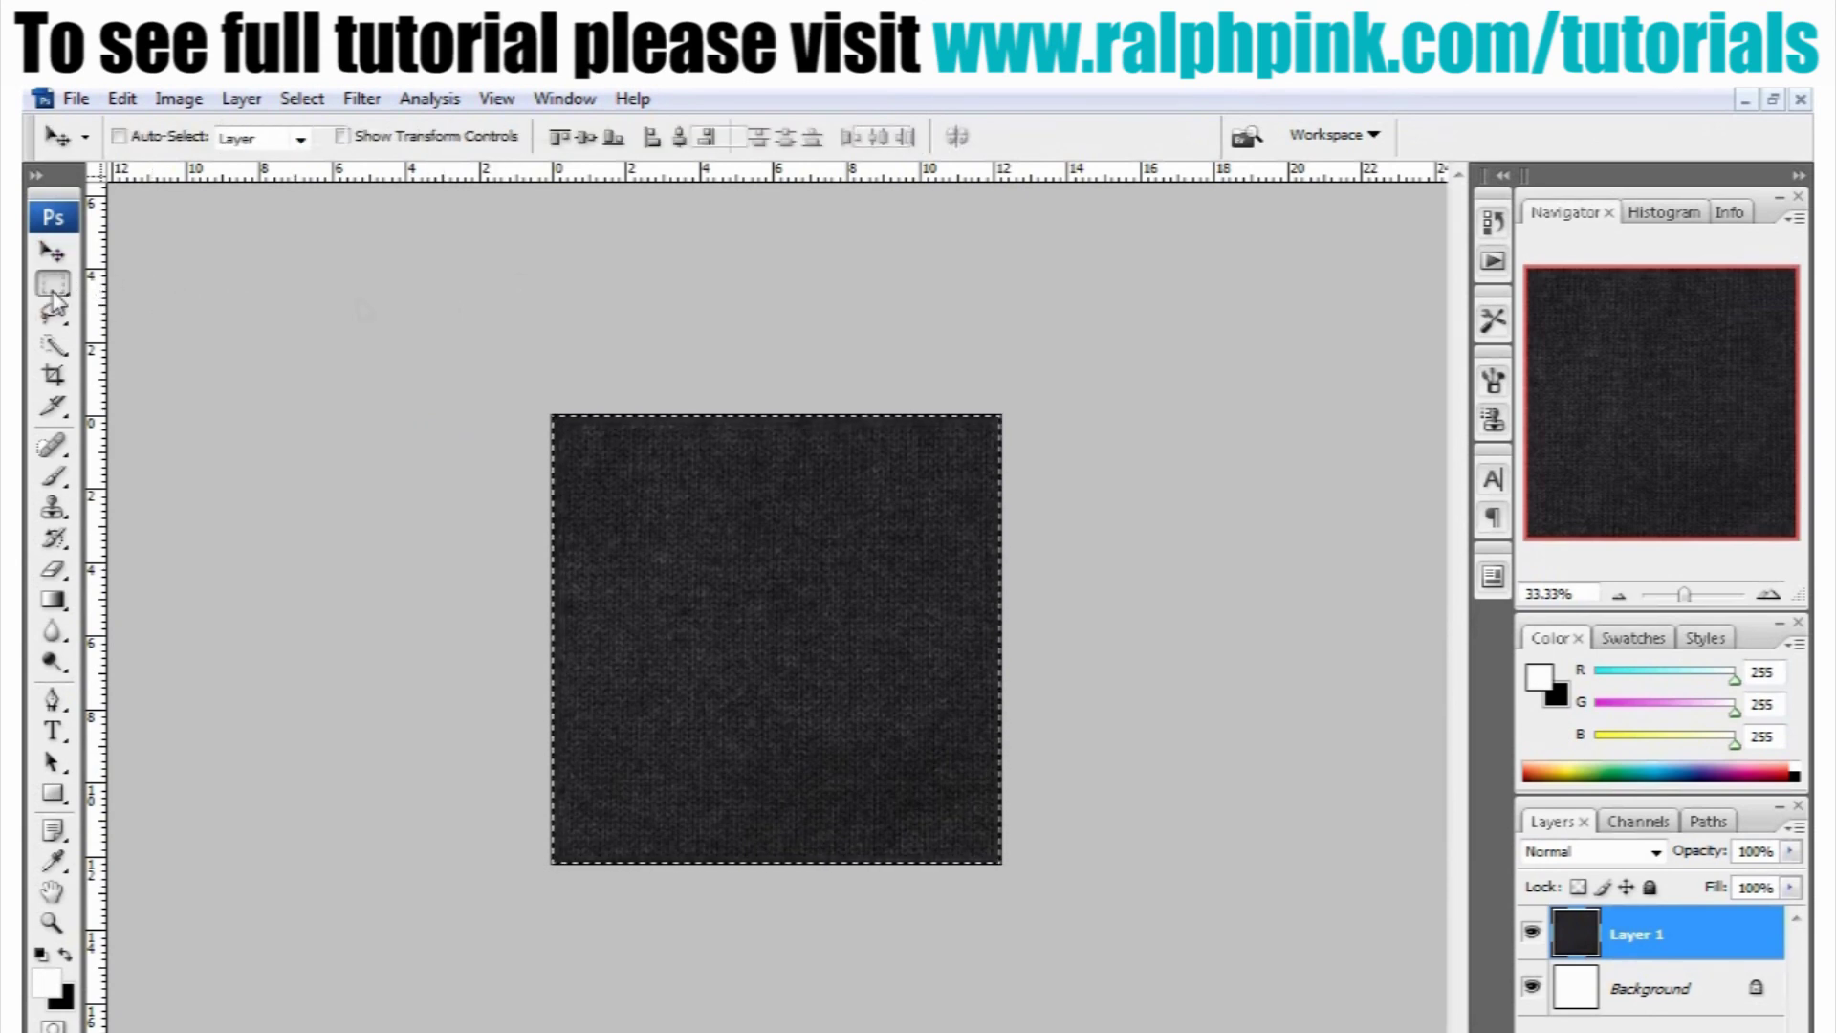
pyautogui.click(422, 291)
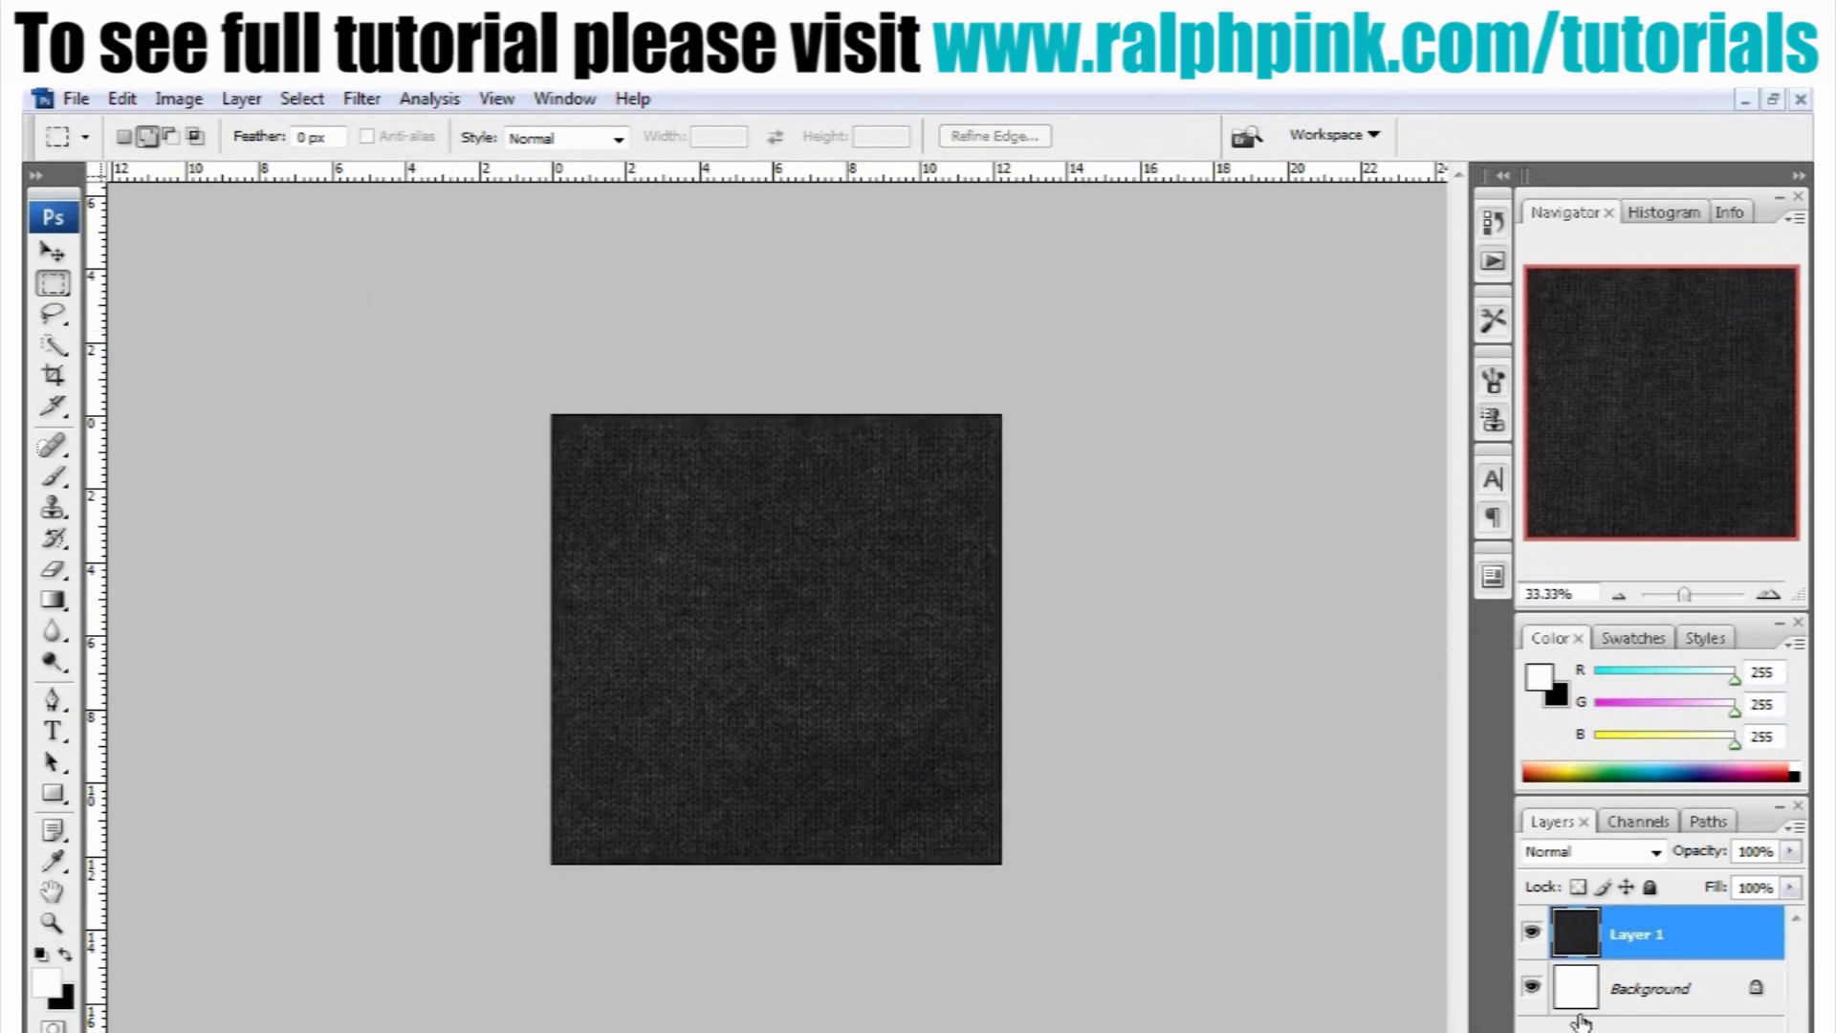
# Delete the white Background layer beneath the fabric texture
pyautogui.click(1674, 994)
pyautogui.press('Delete')
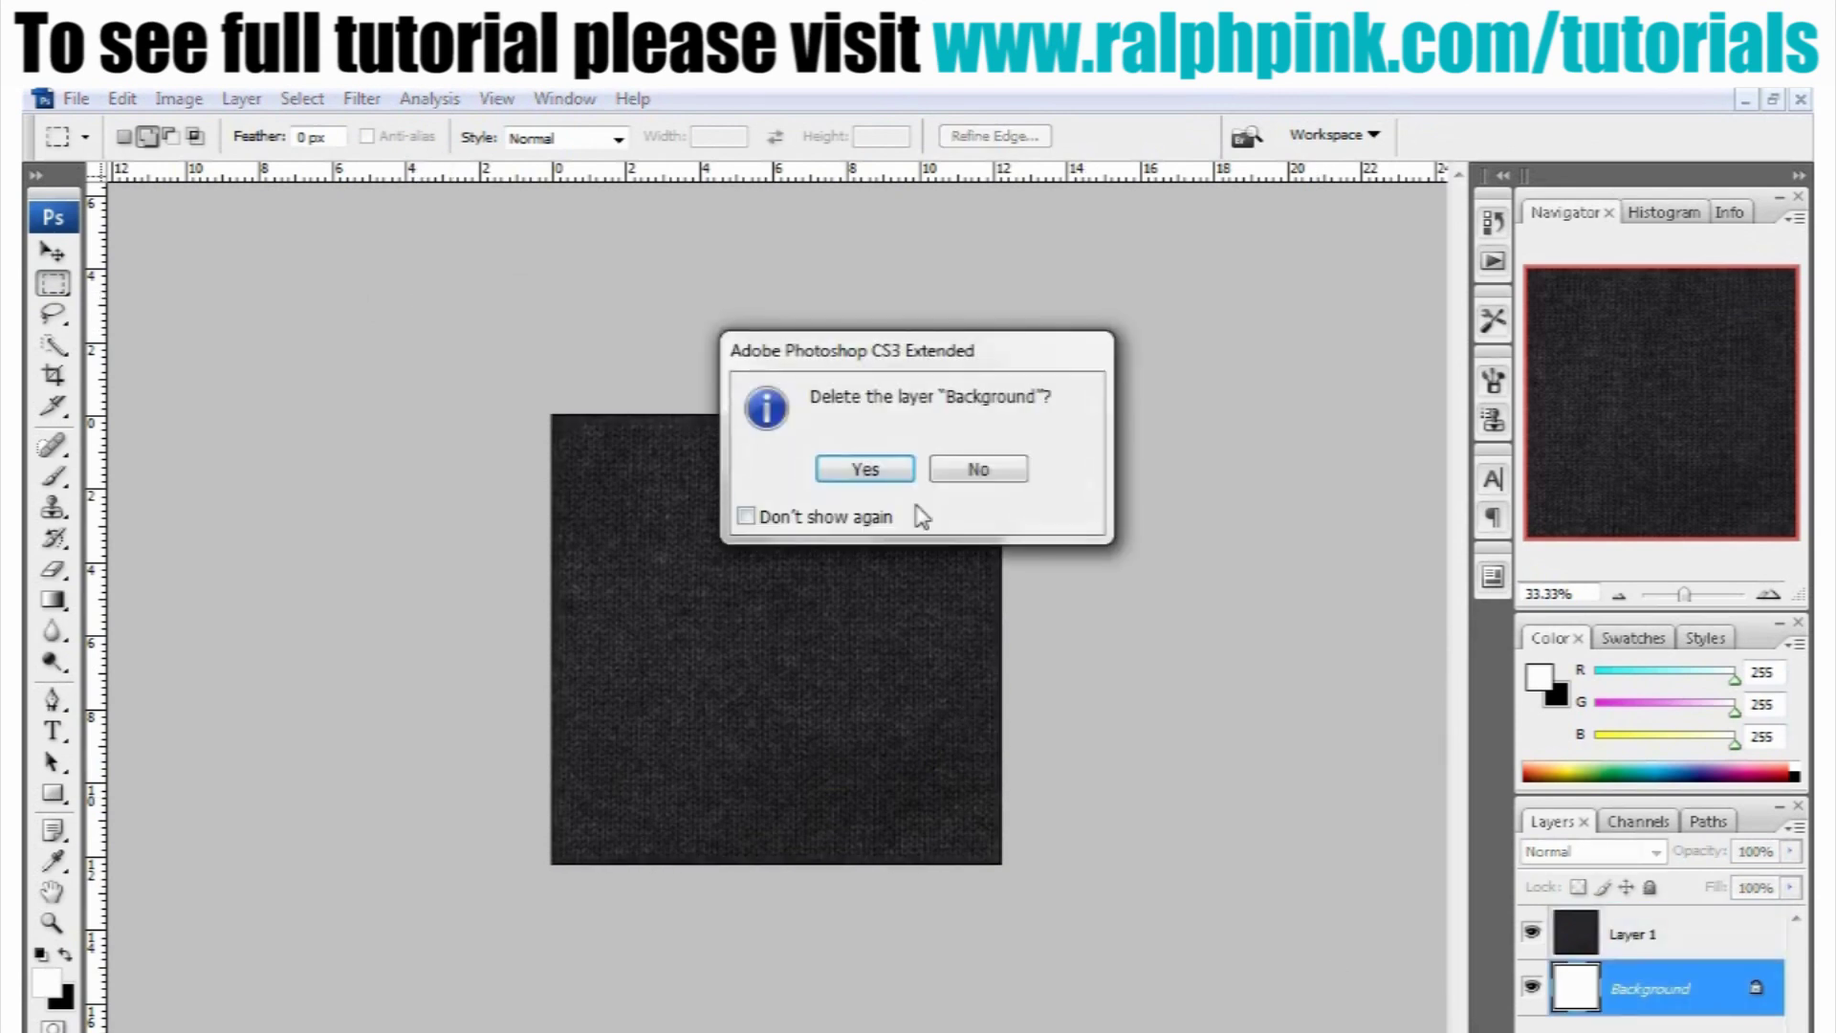
pyautogui.click(882, 476)
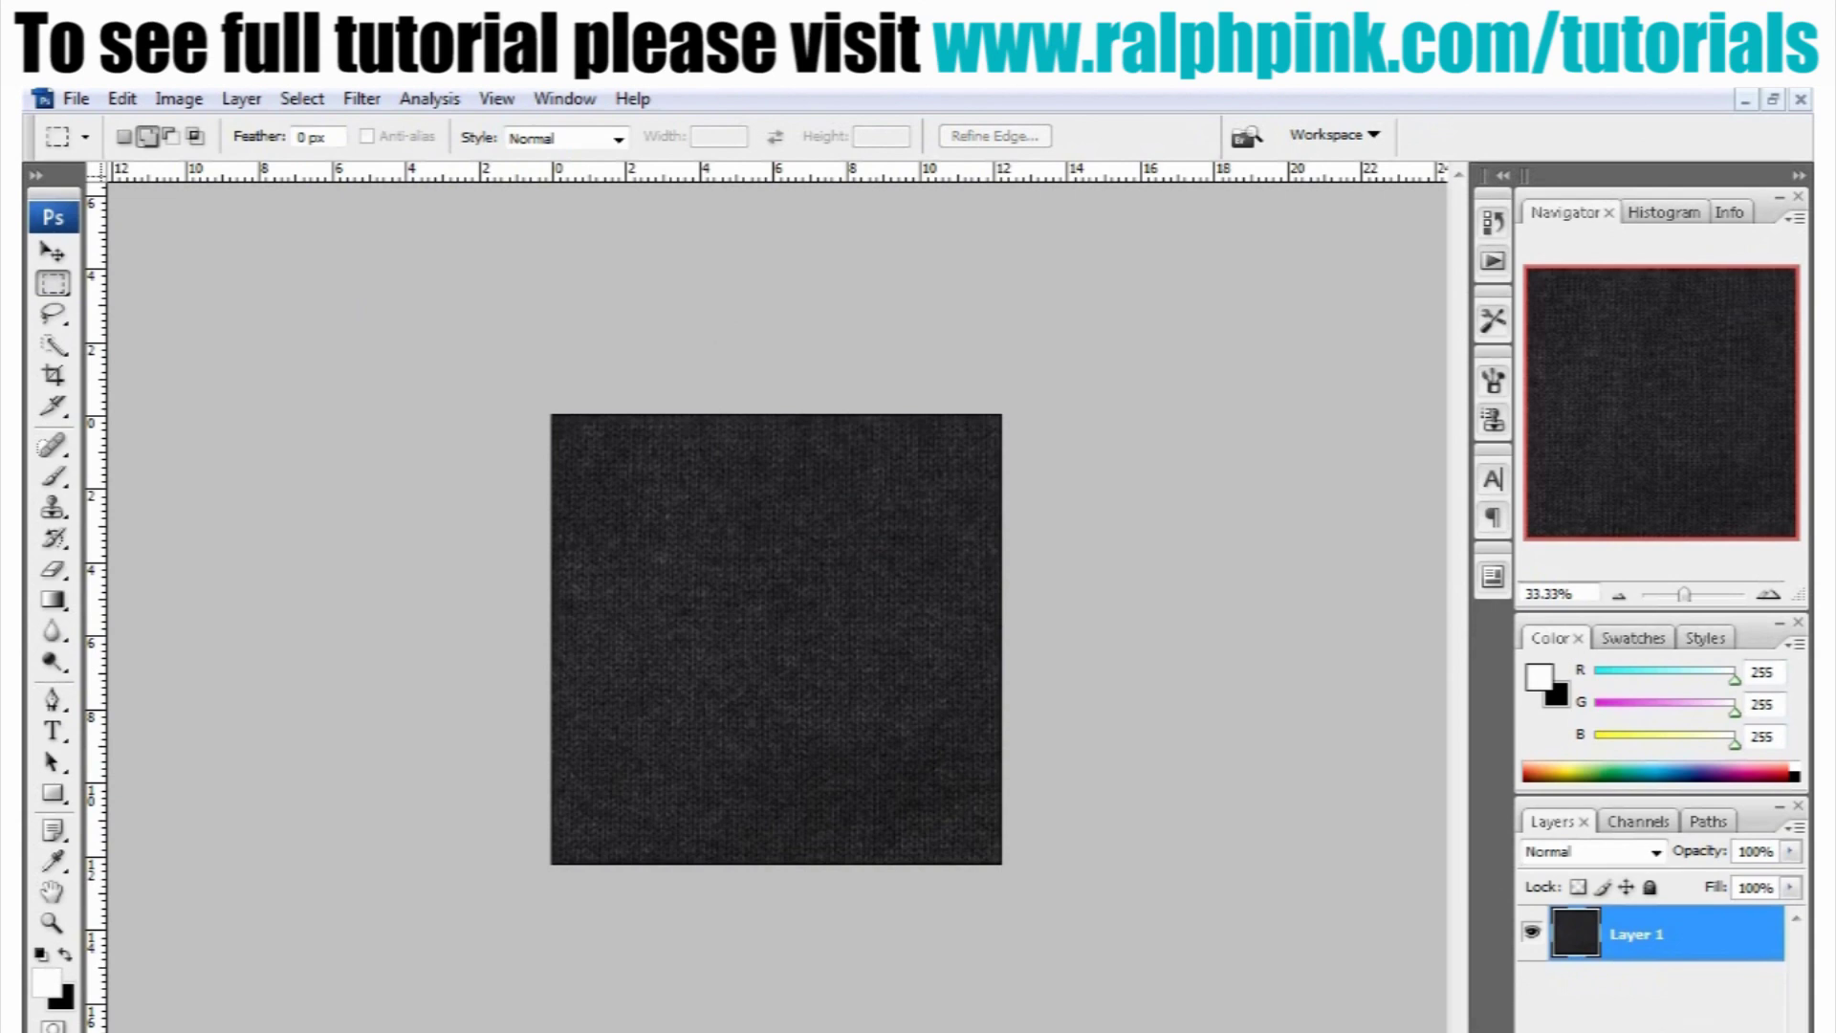
# Add a new empty layer above the fabric texture and name it "colour"
pyautogui.hotkey('ctrl', 'shift', 'alt', 'n')
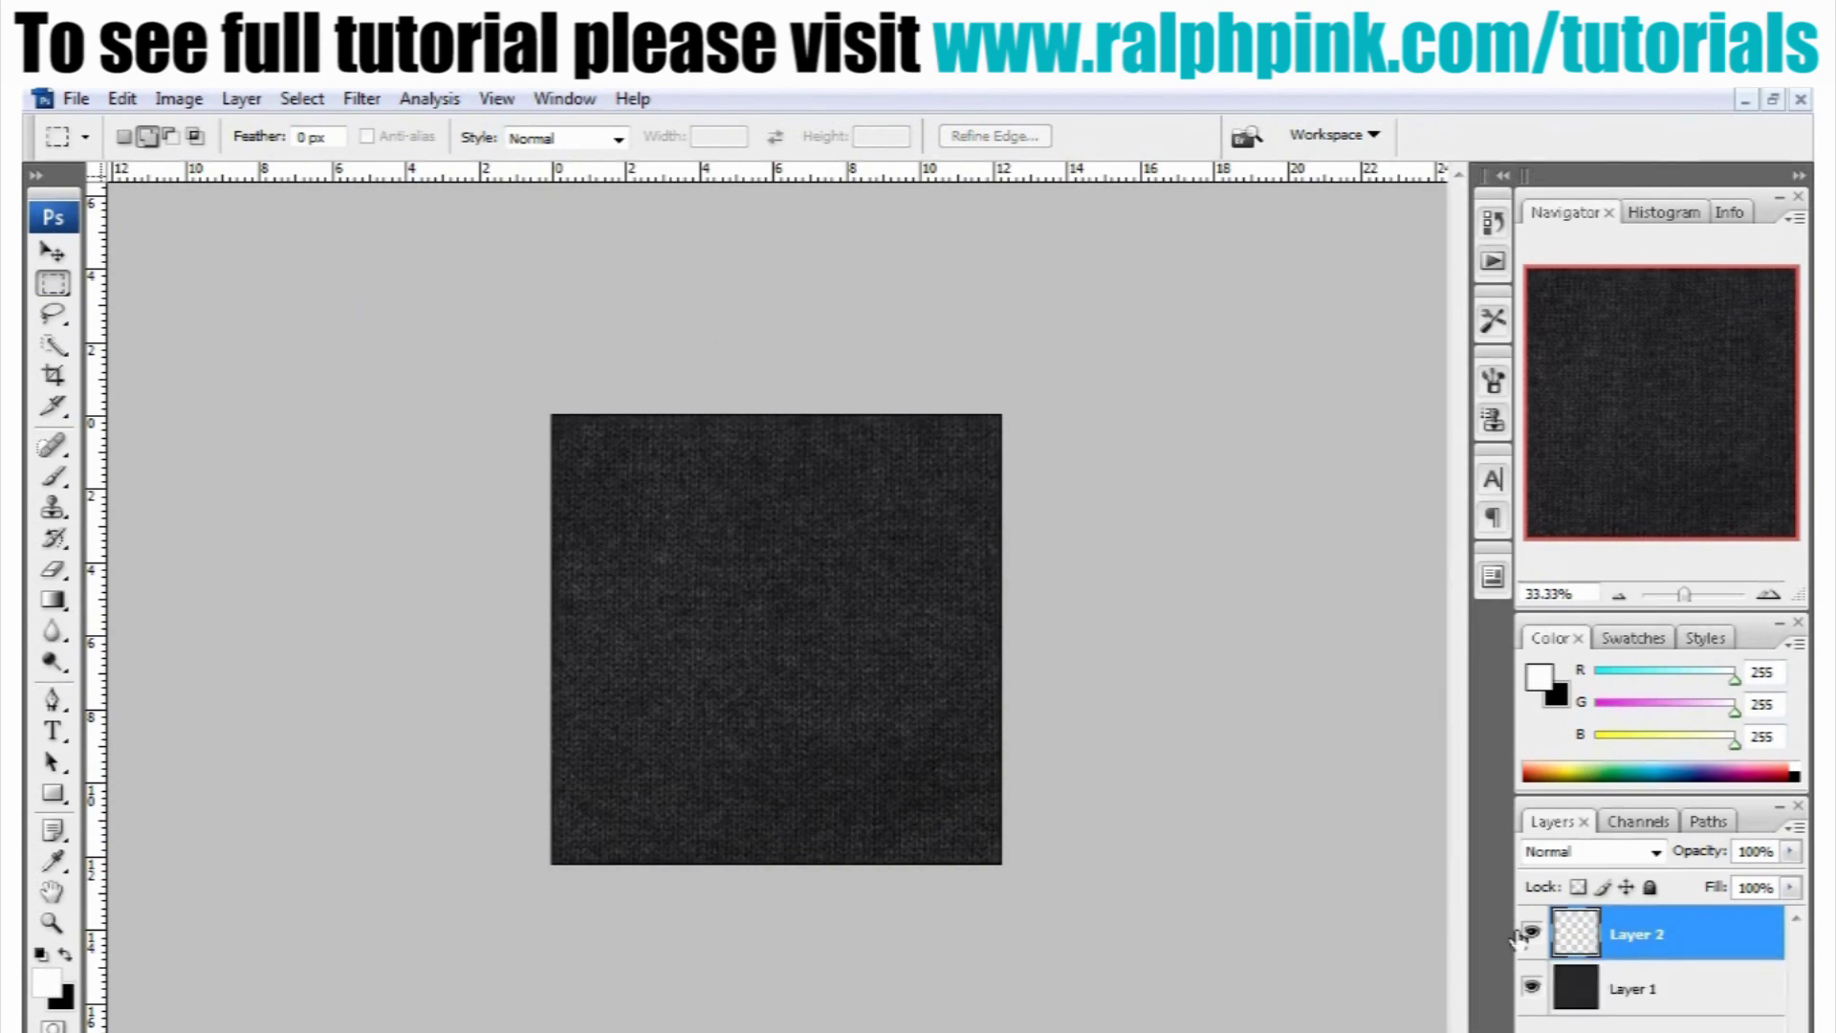
pyautogui.doubleClick(1627, 935)
pyautogui.write('colour')
pyautogui.click(1710, 932)
# Fill the colour layer with a turquoise foreground colour of RGB 0, 182, 209 at 100% opacity
pyautogui.click(46, 977)
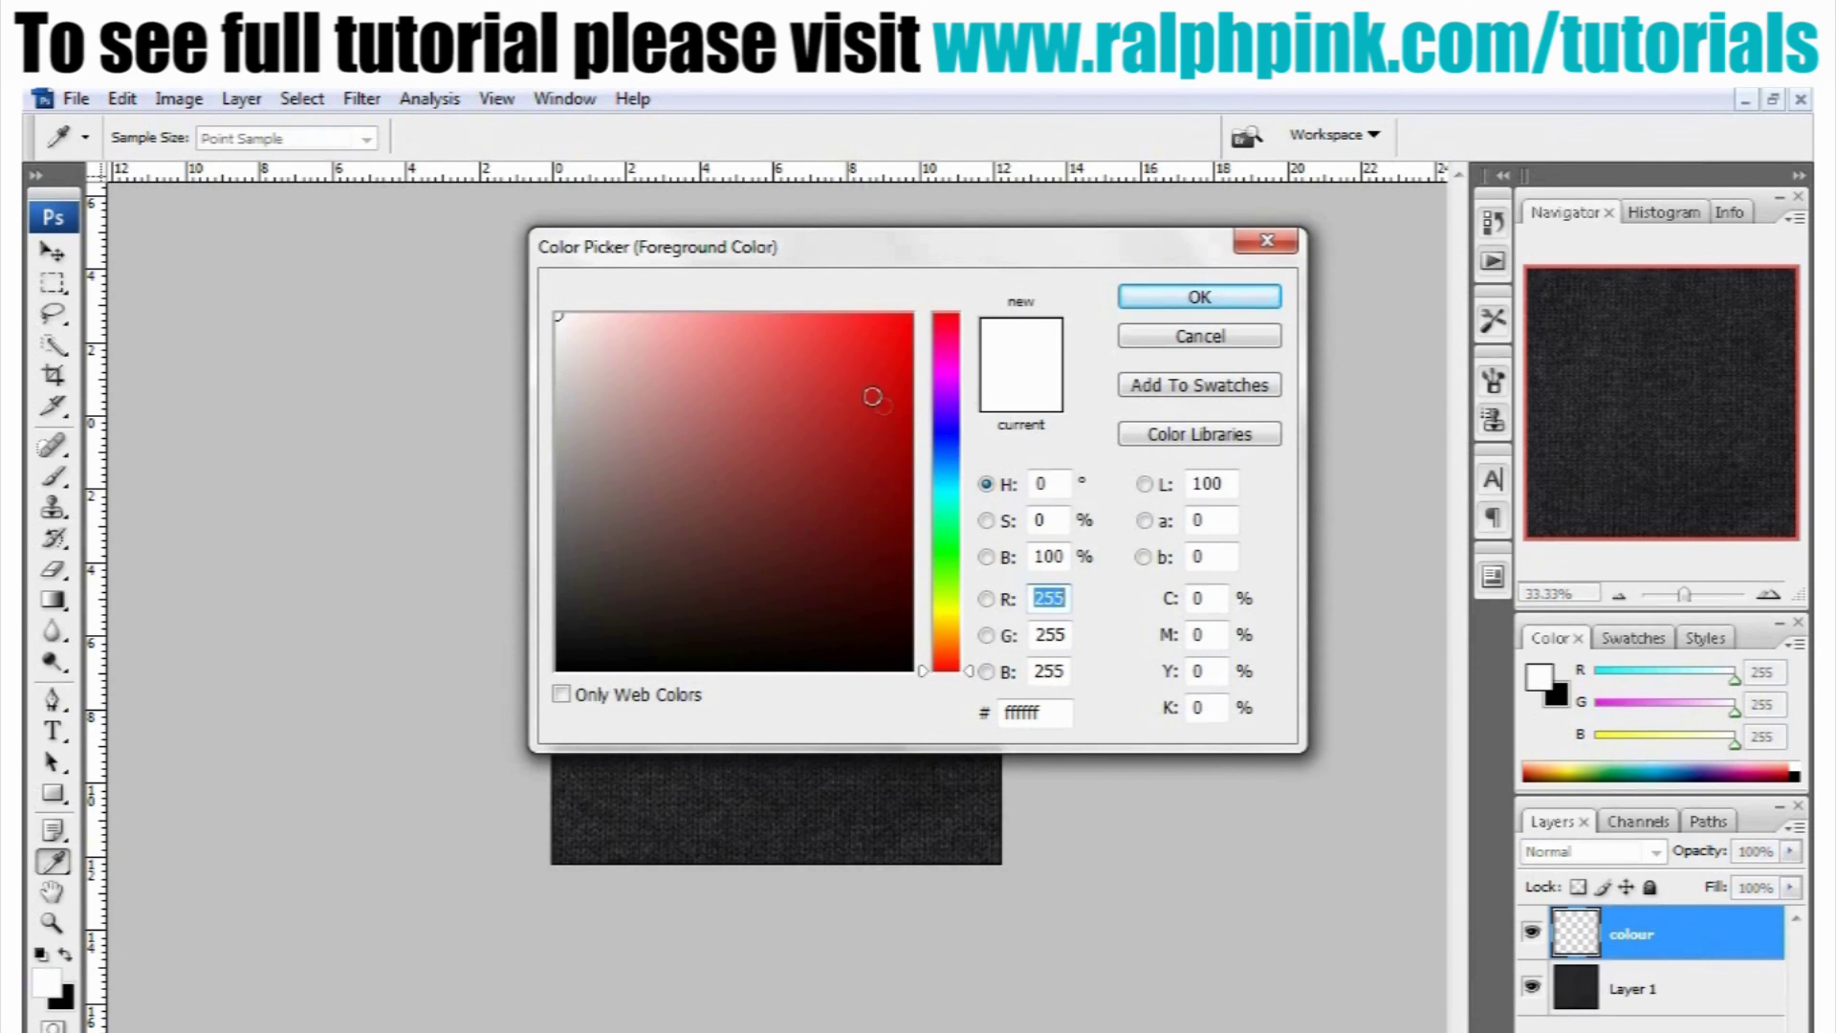
pyautogui.click(952, 486)
pyautogui.click(910, 379)
pyautogui.click(1186, 304)
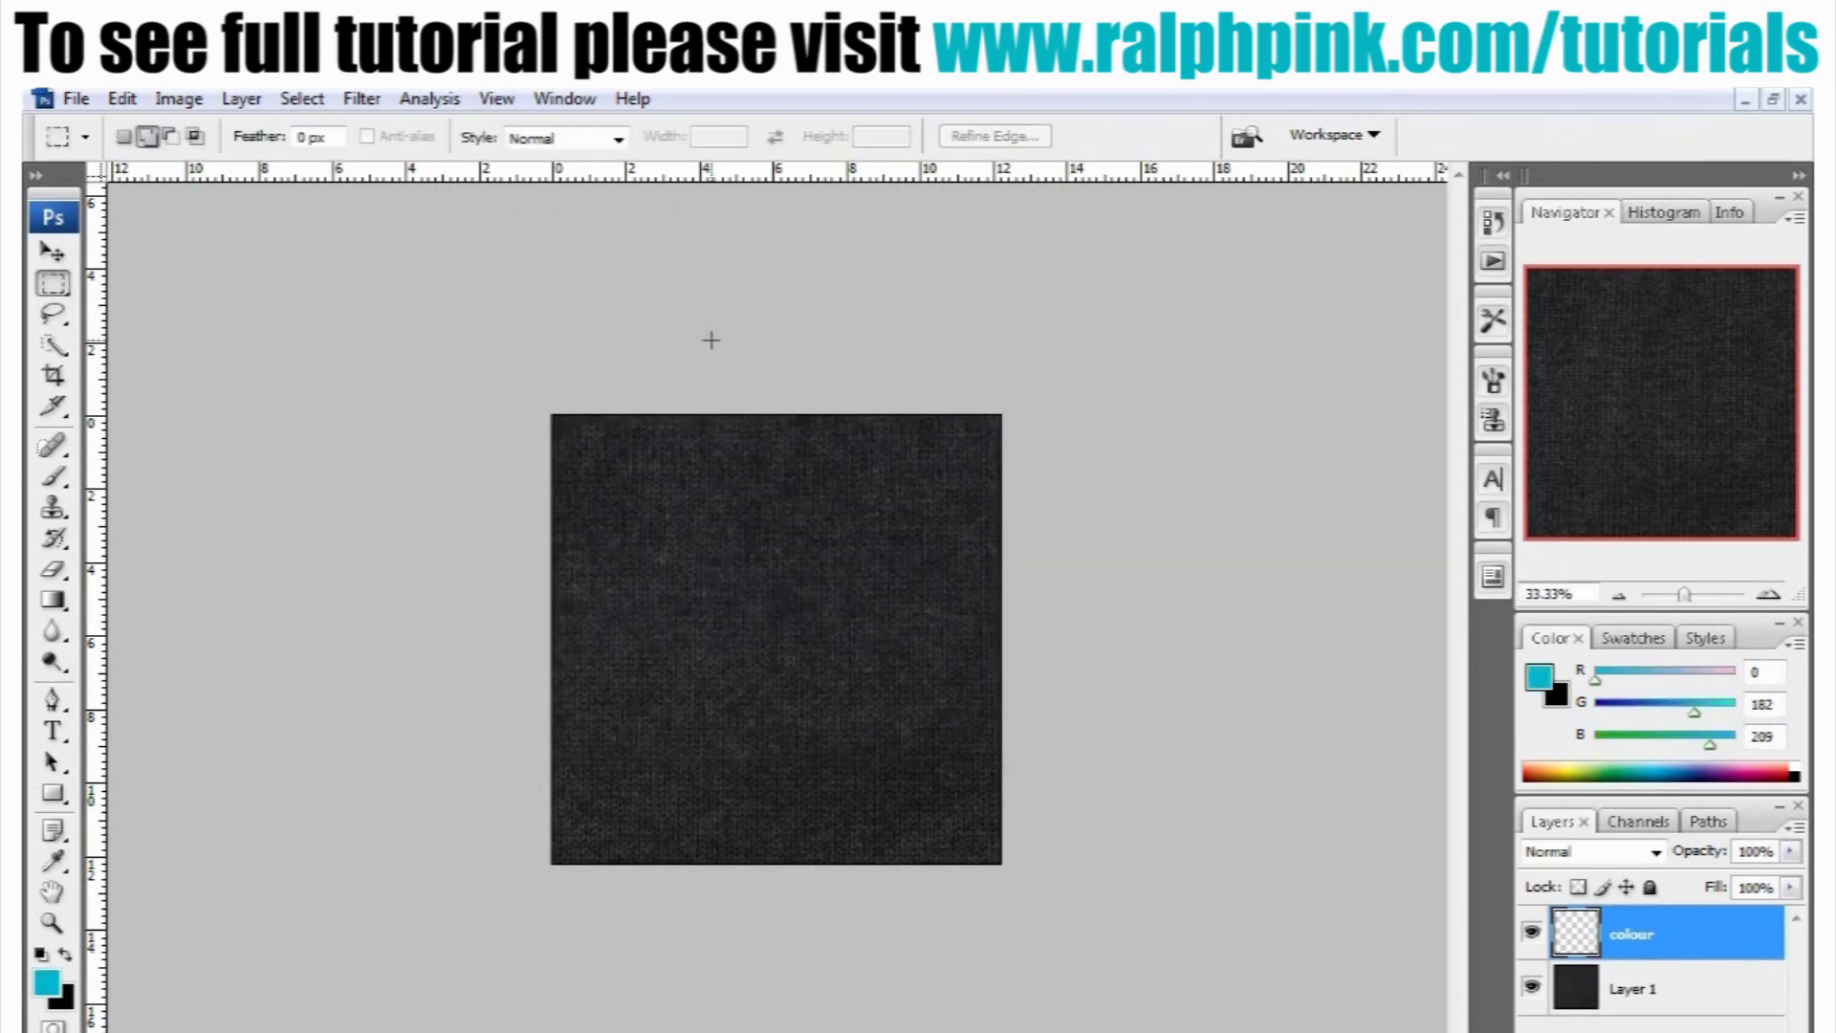
pyautogui.hotkey('shift', 'F5')
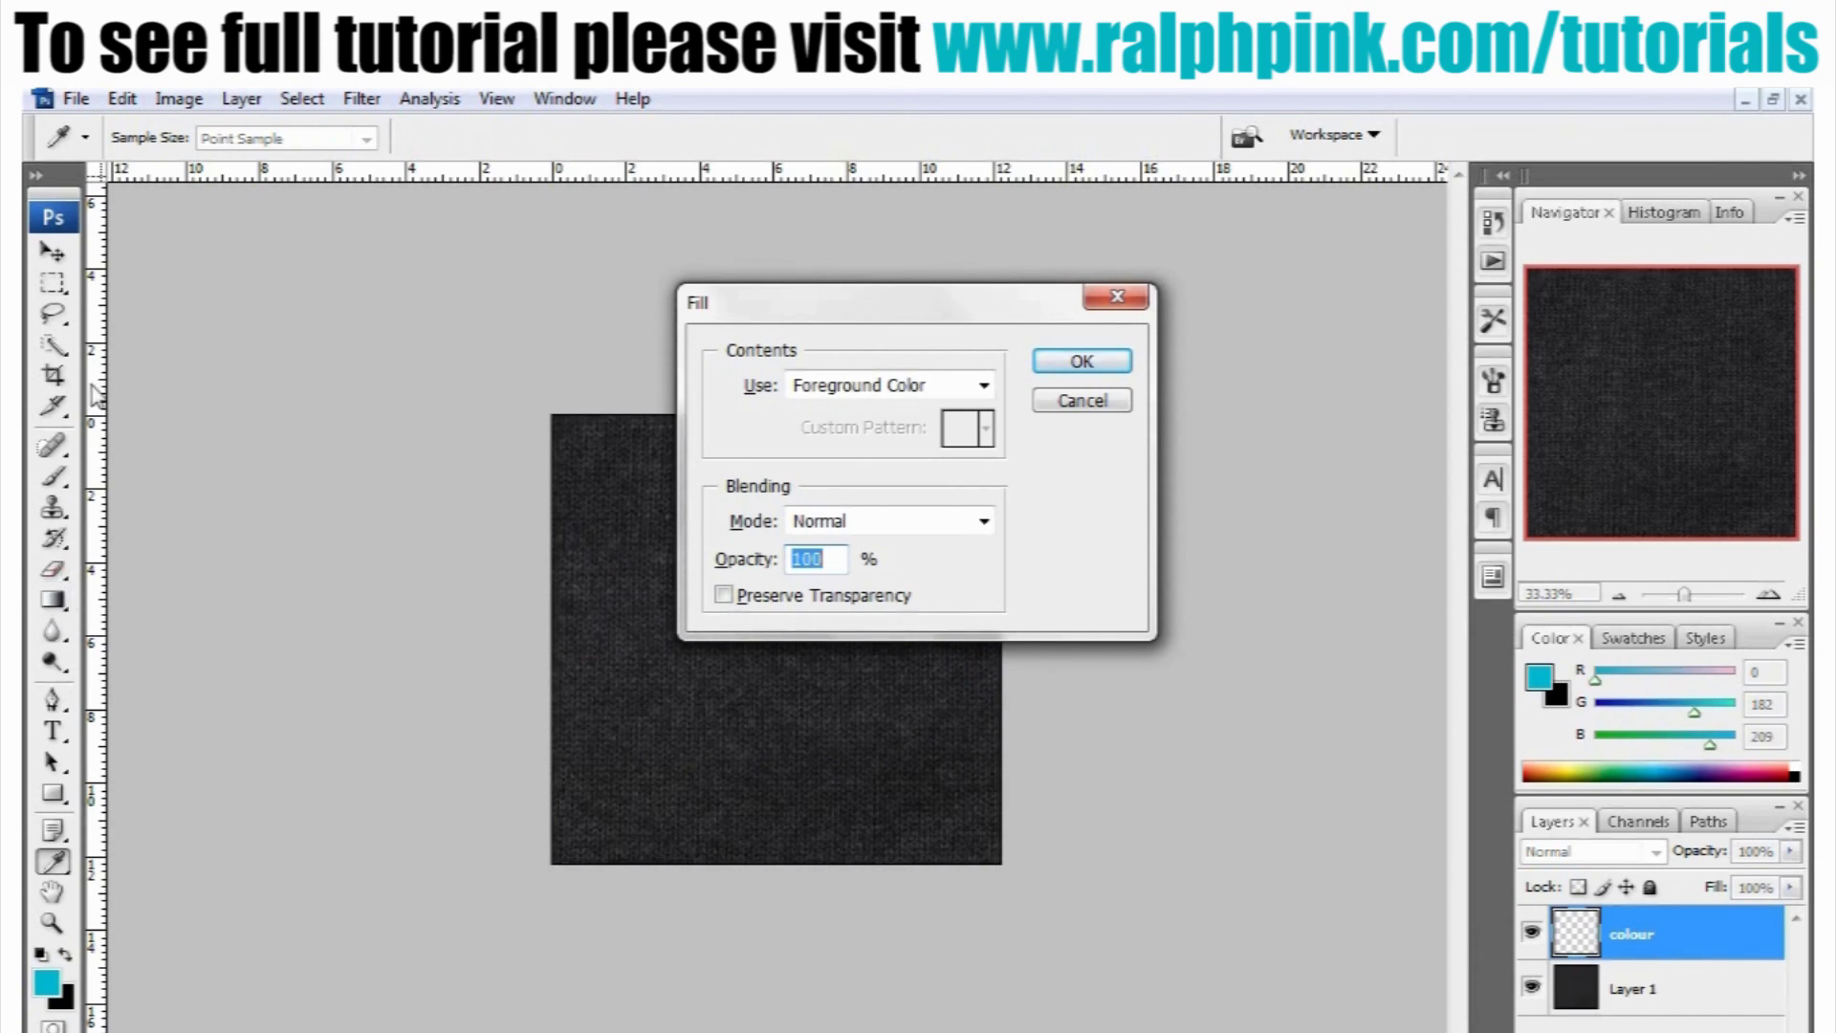
pyautogui.click(1077, 364)
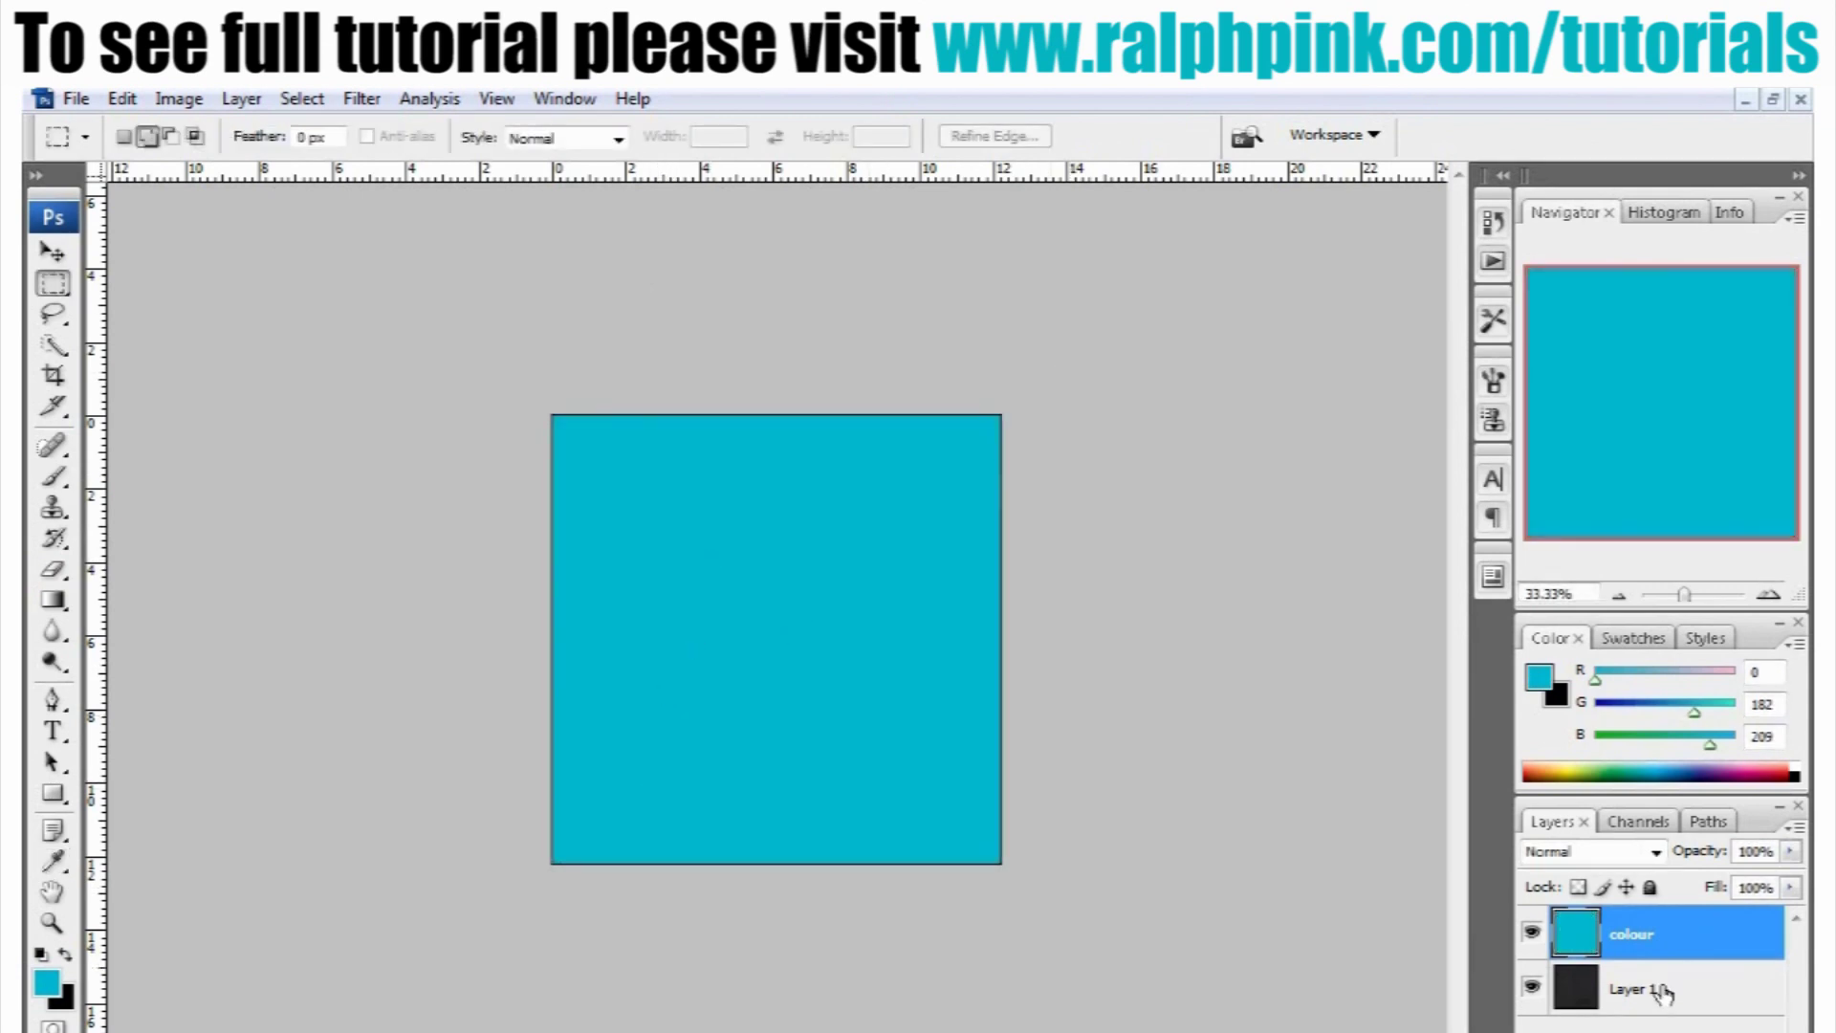
# Set the colour layer's blend mode to Overlay so the knit texture is tinted
pyautogui.click(1655, 852)
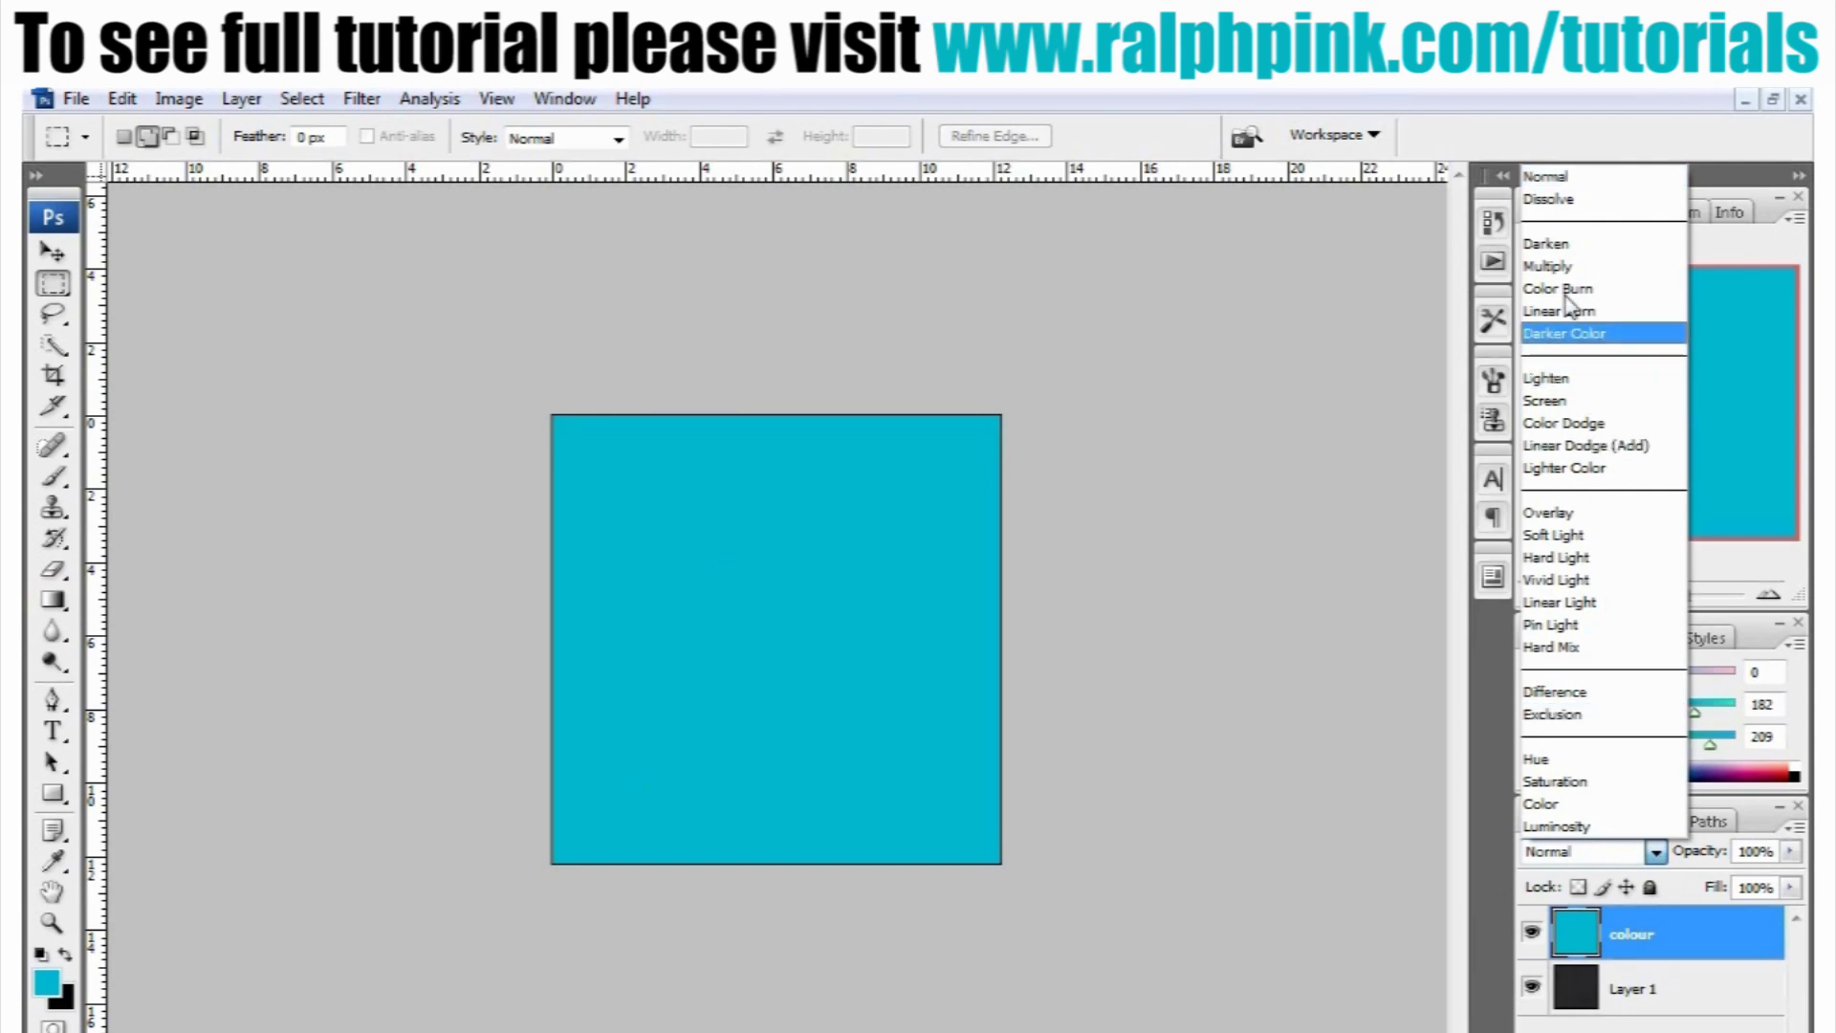
pyautogui.click(1568, 512)
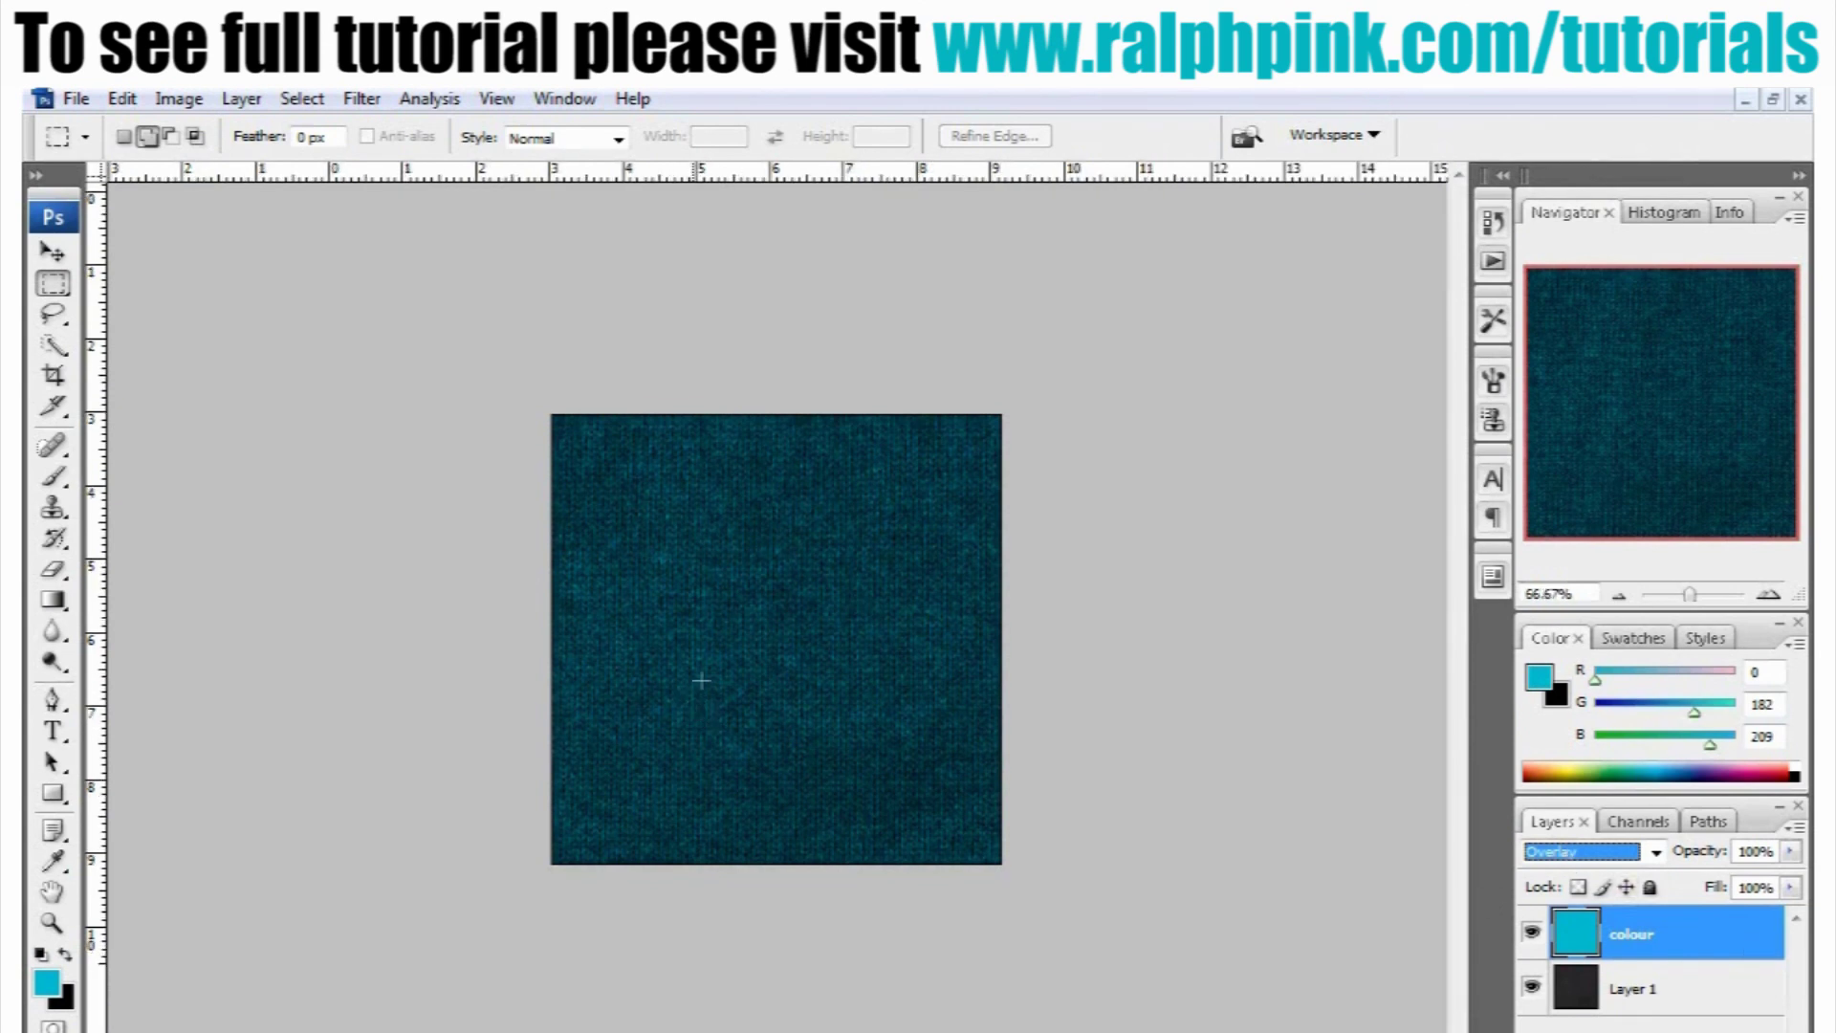
pyautogui.hotkey('ctrl', '+')
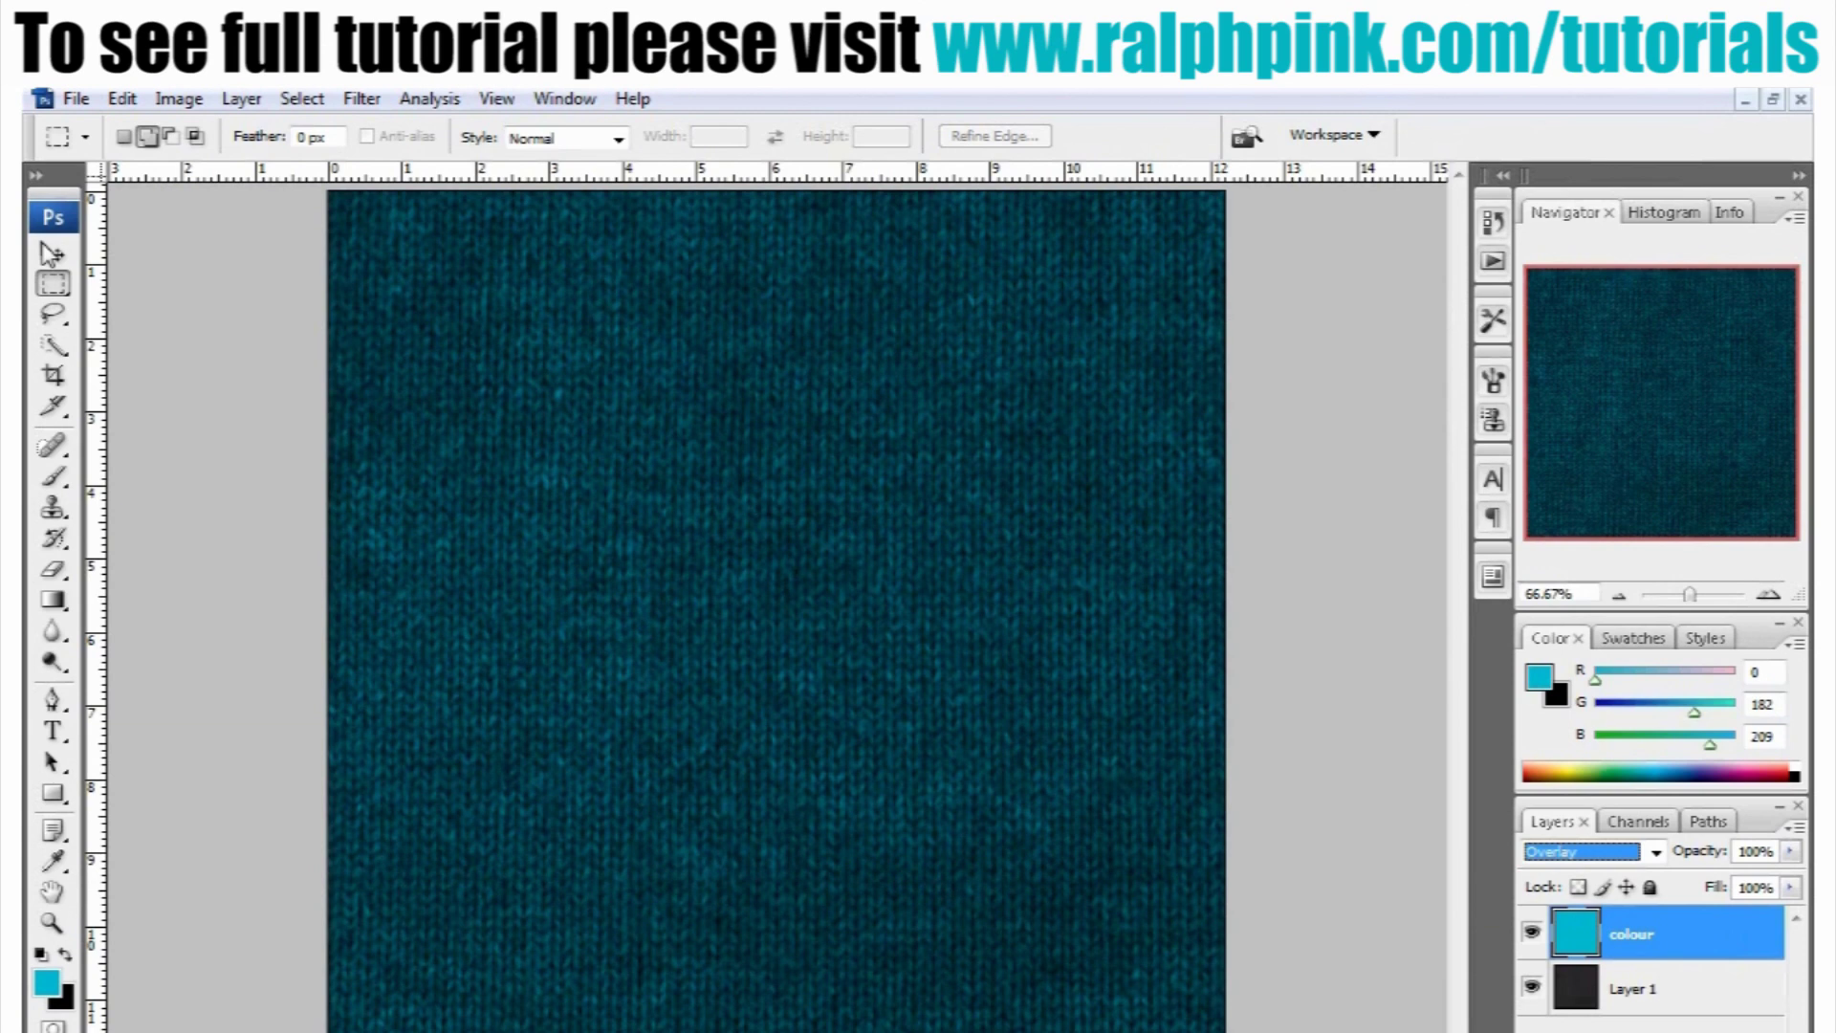
# Lighten the fabric on Layer 1 using Levels with a black input level of 13 and a black output level of 50
pyautogui.press('v')
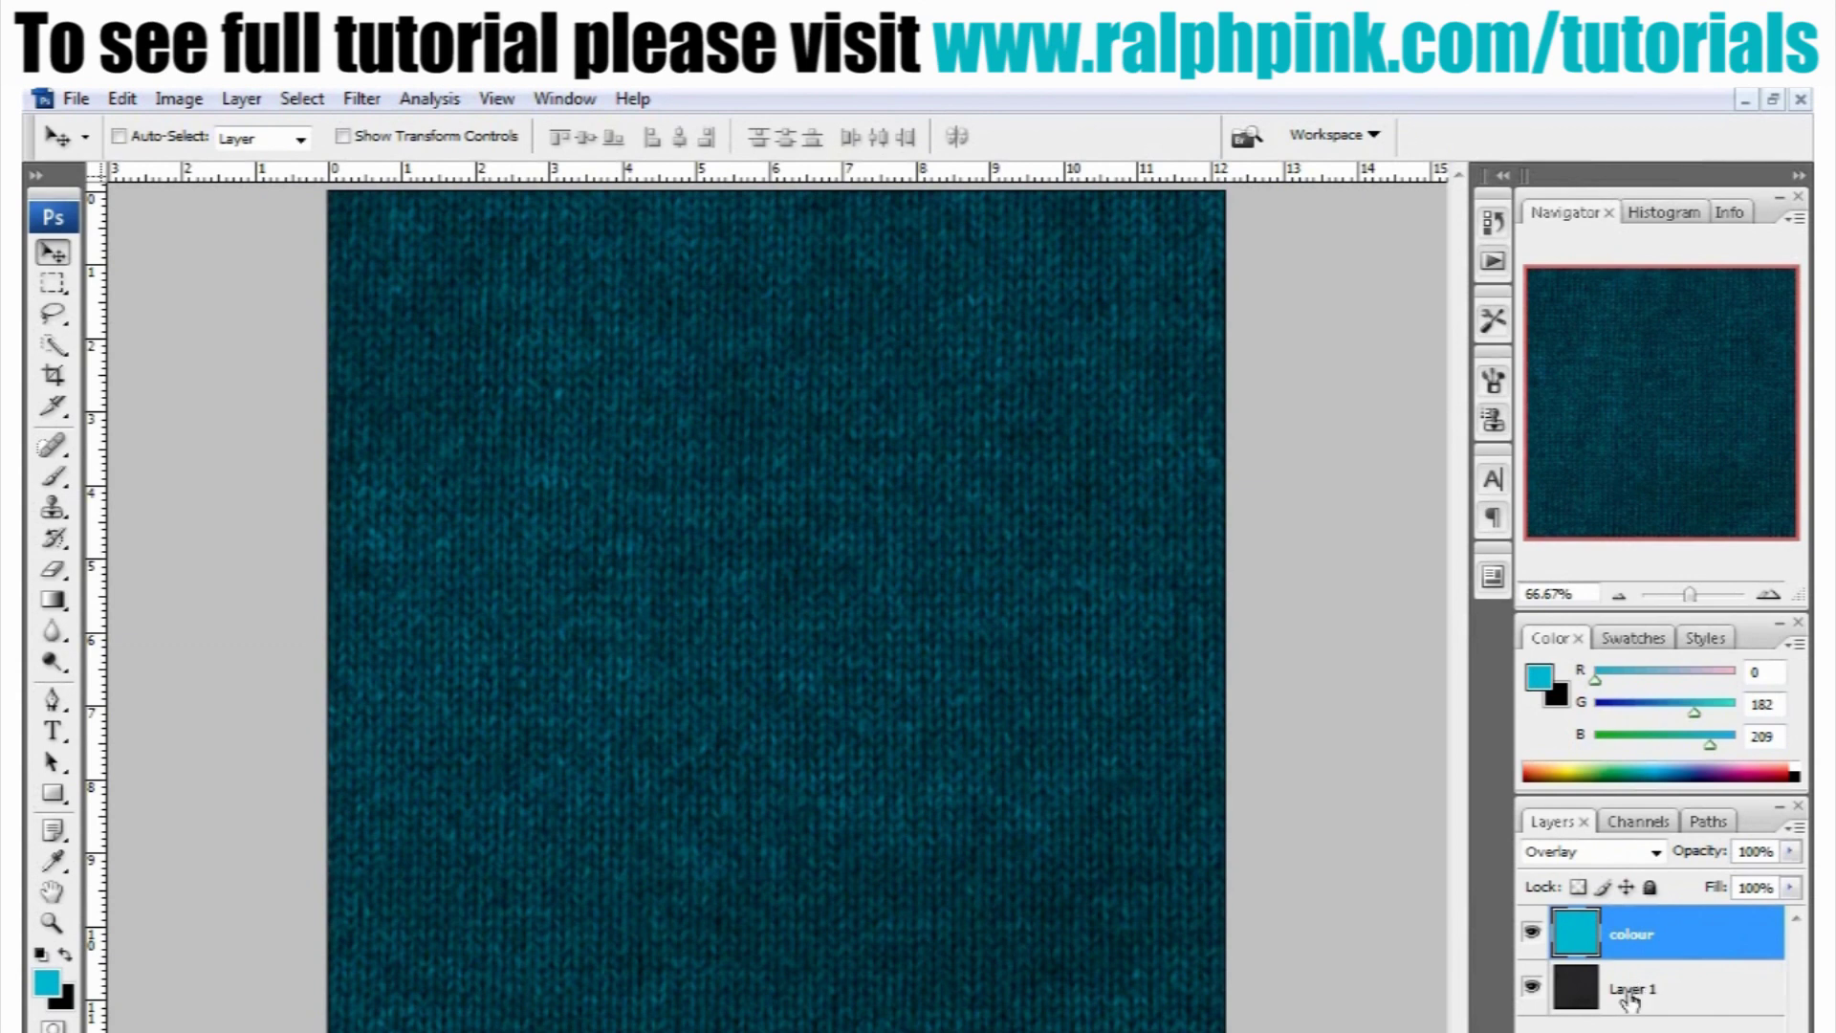
pyautogui.click(1628, 999)
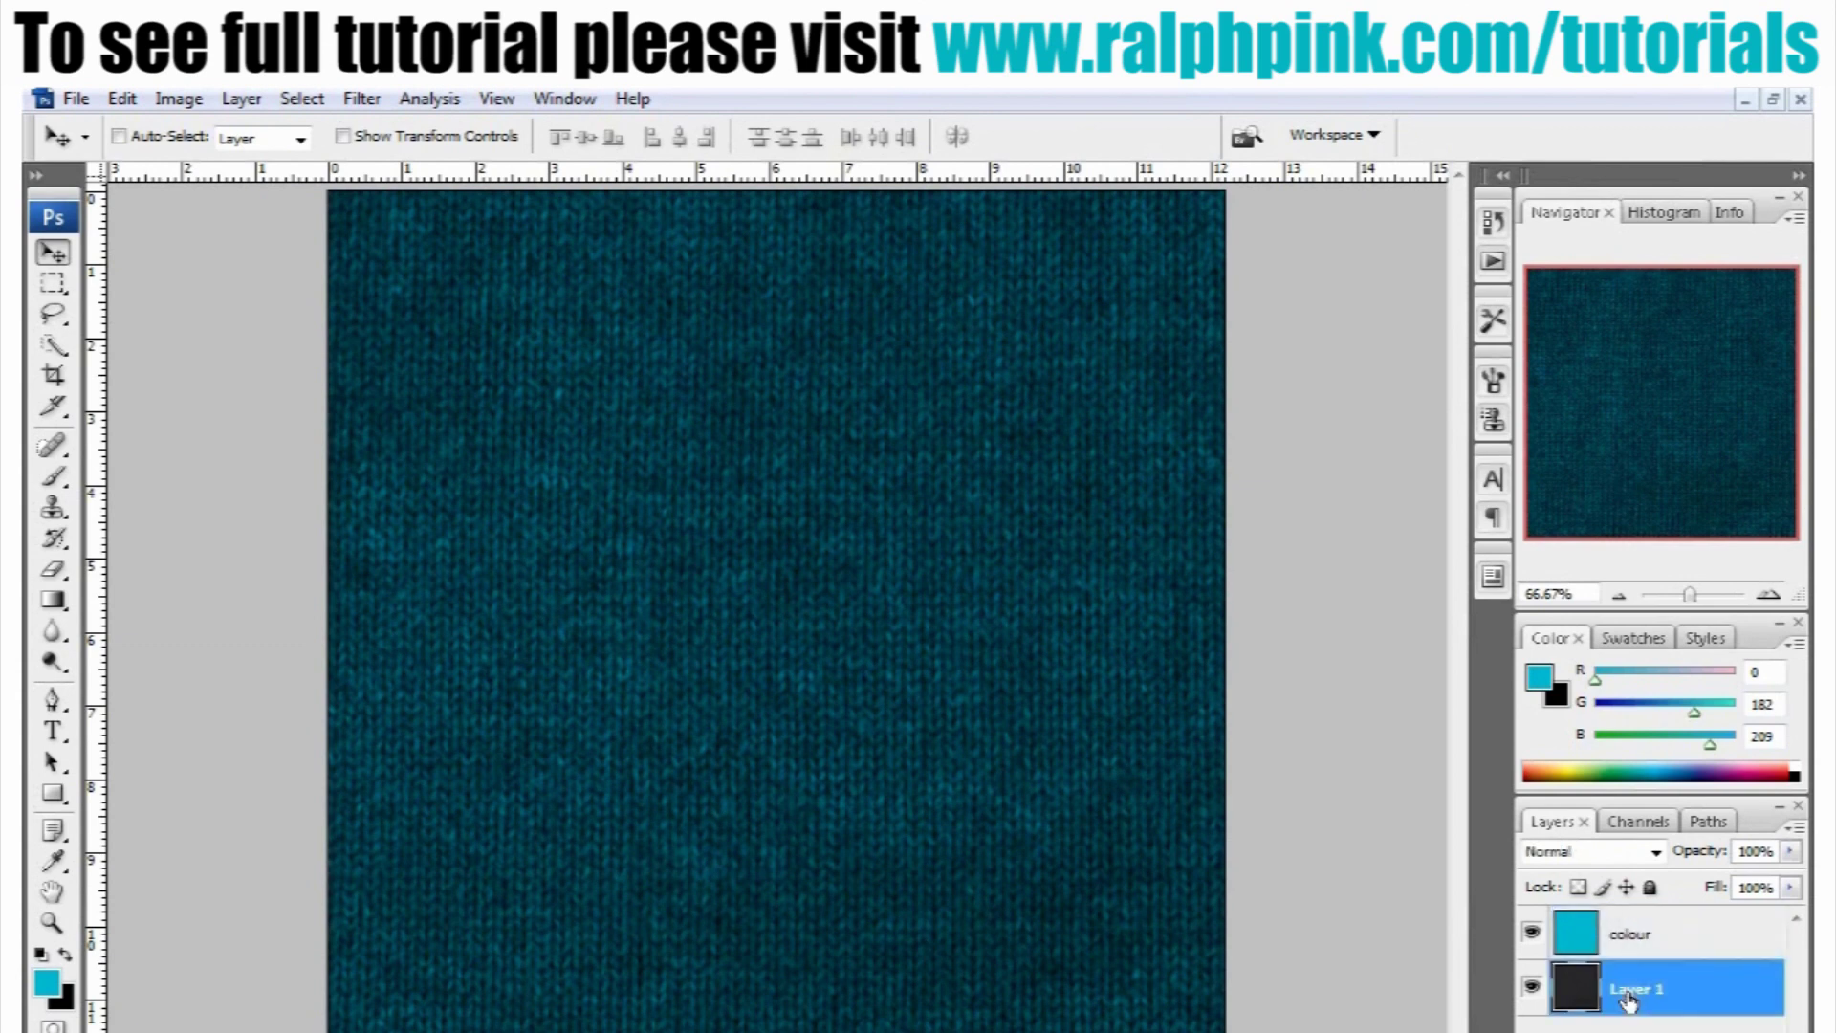
pyautogui.click(177, 100)
pyautogui.moveTo(187, 172)
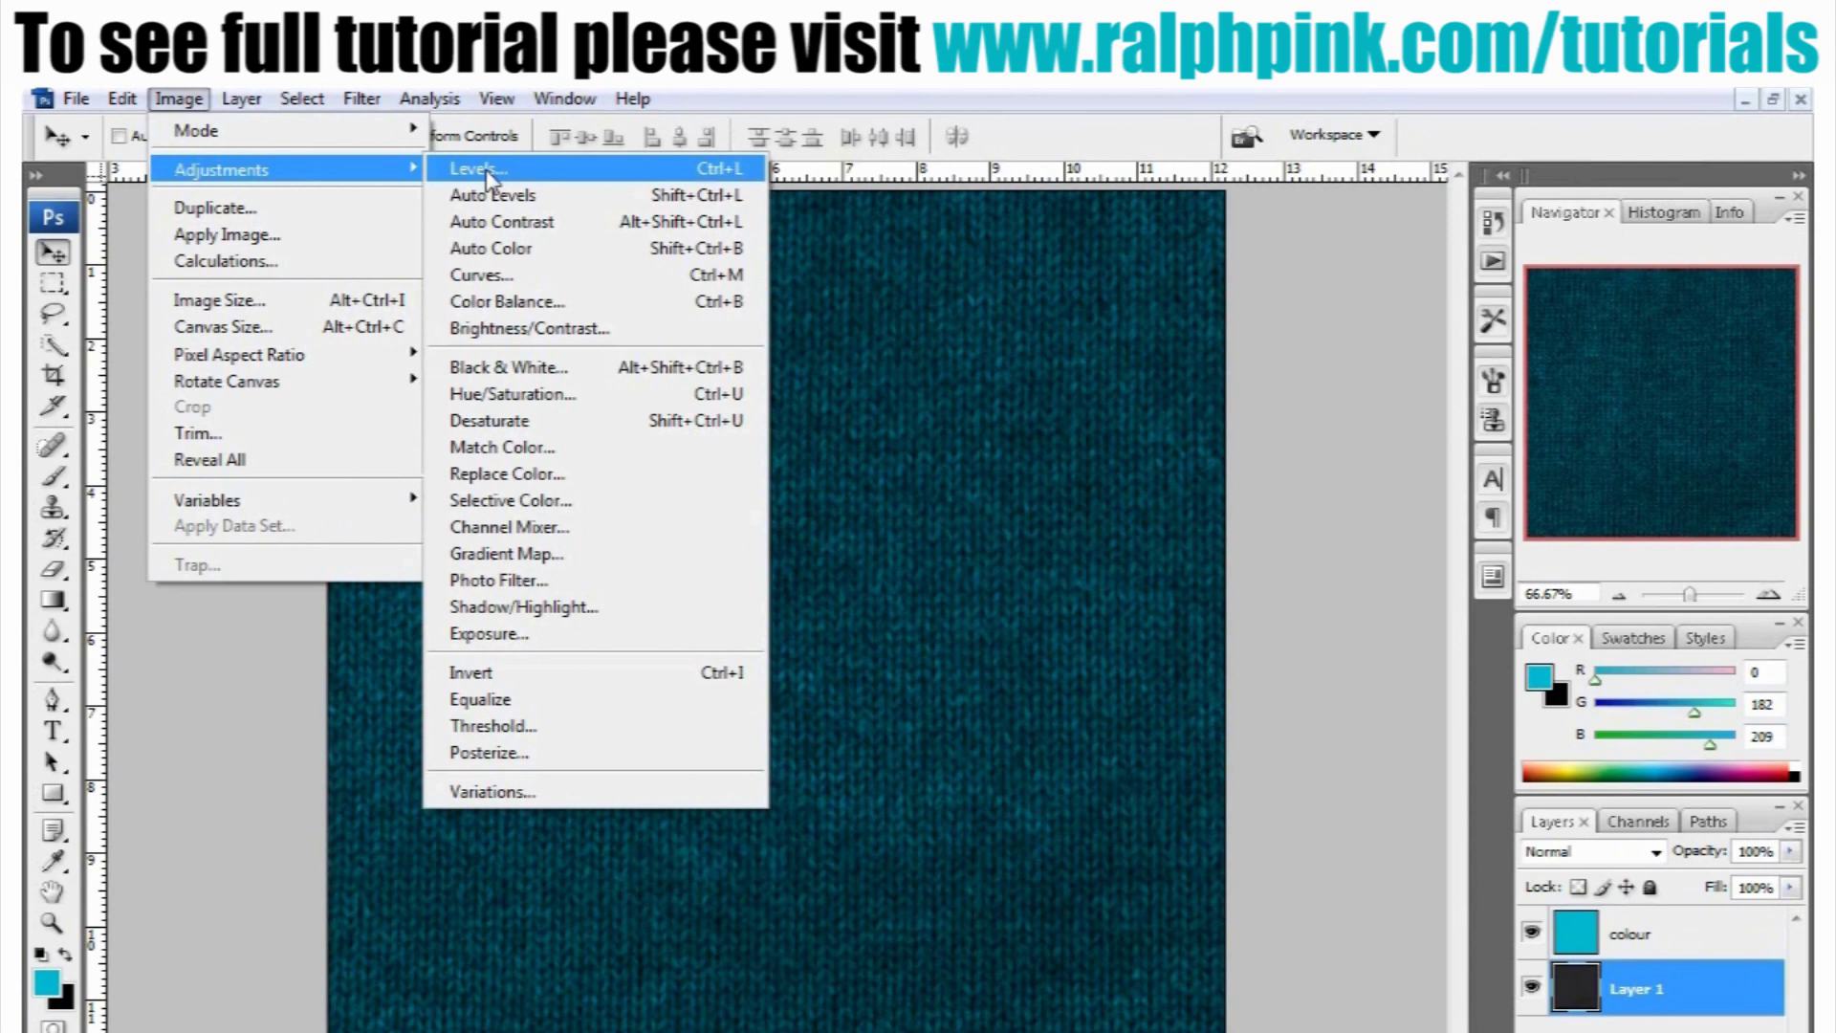
pyautogui.click(491, 172)
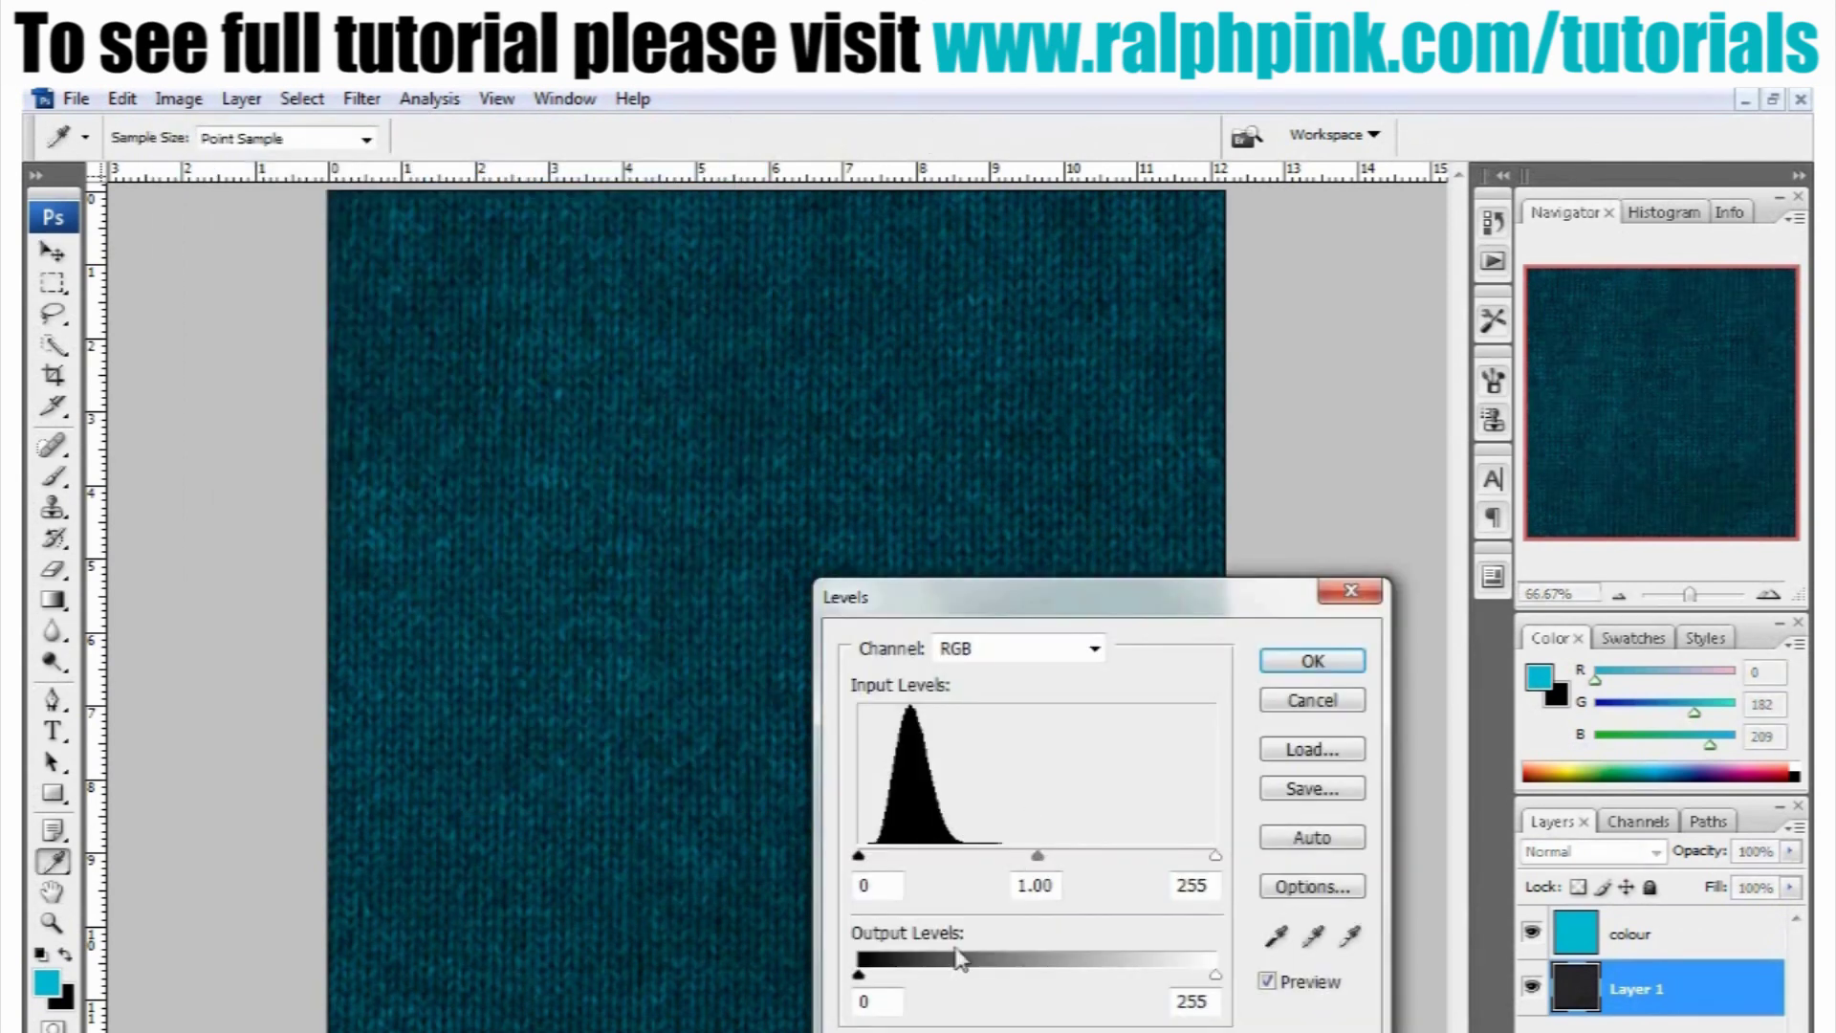
pyautogui.moveTo(860, 978); pyautogui.dragTo(920, 983)
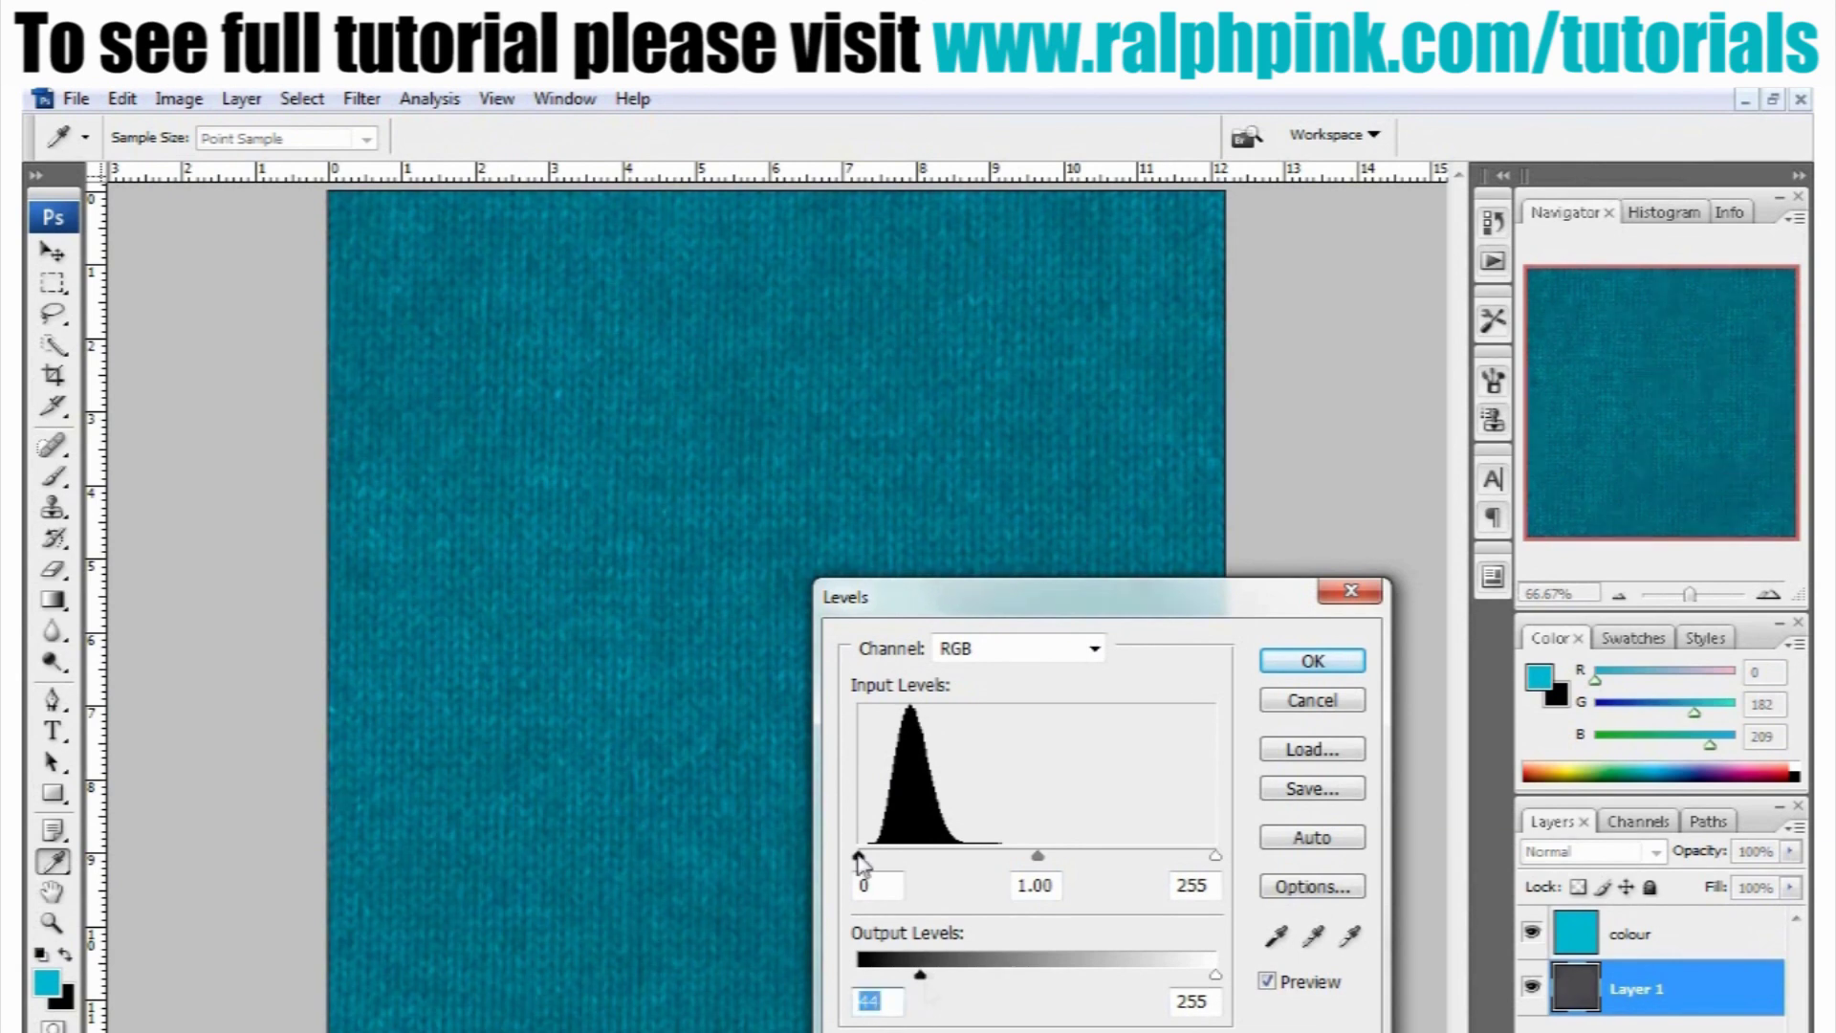
pyautogui.moveTo(860, 864); pyautogui.dragTo(877, 865)
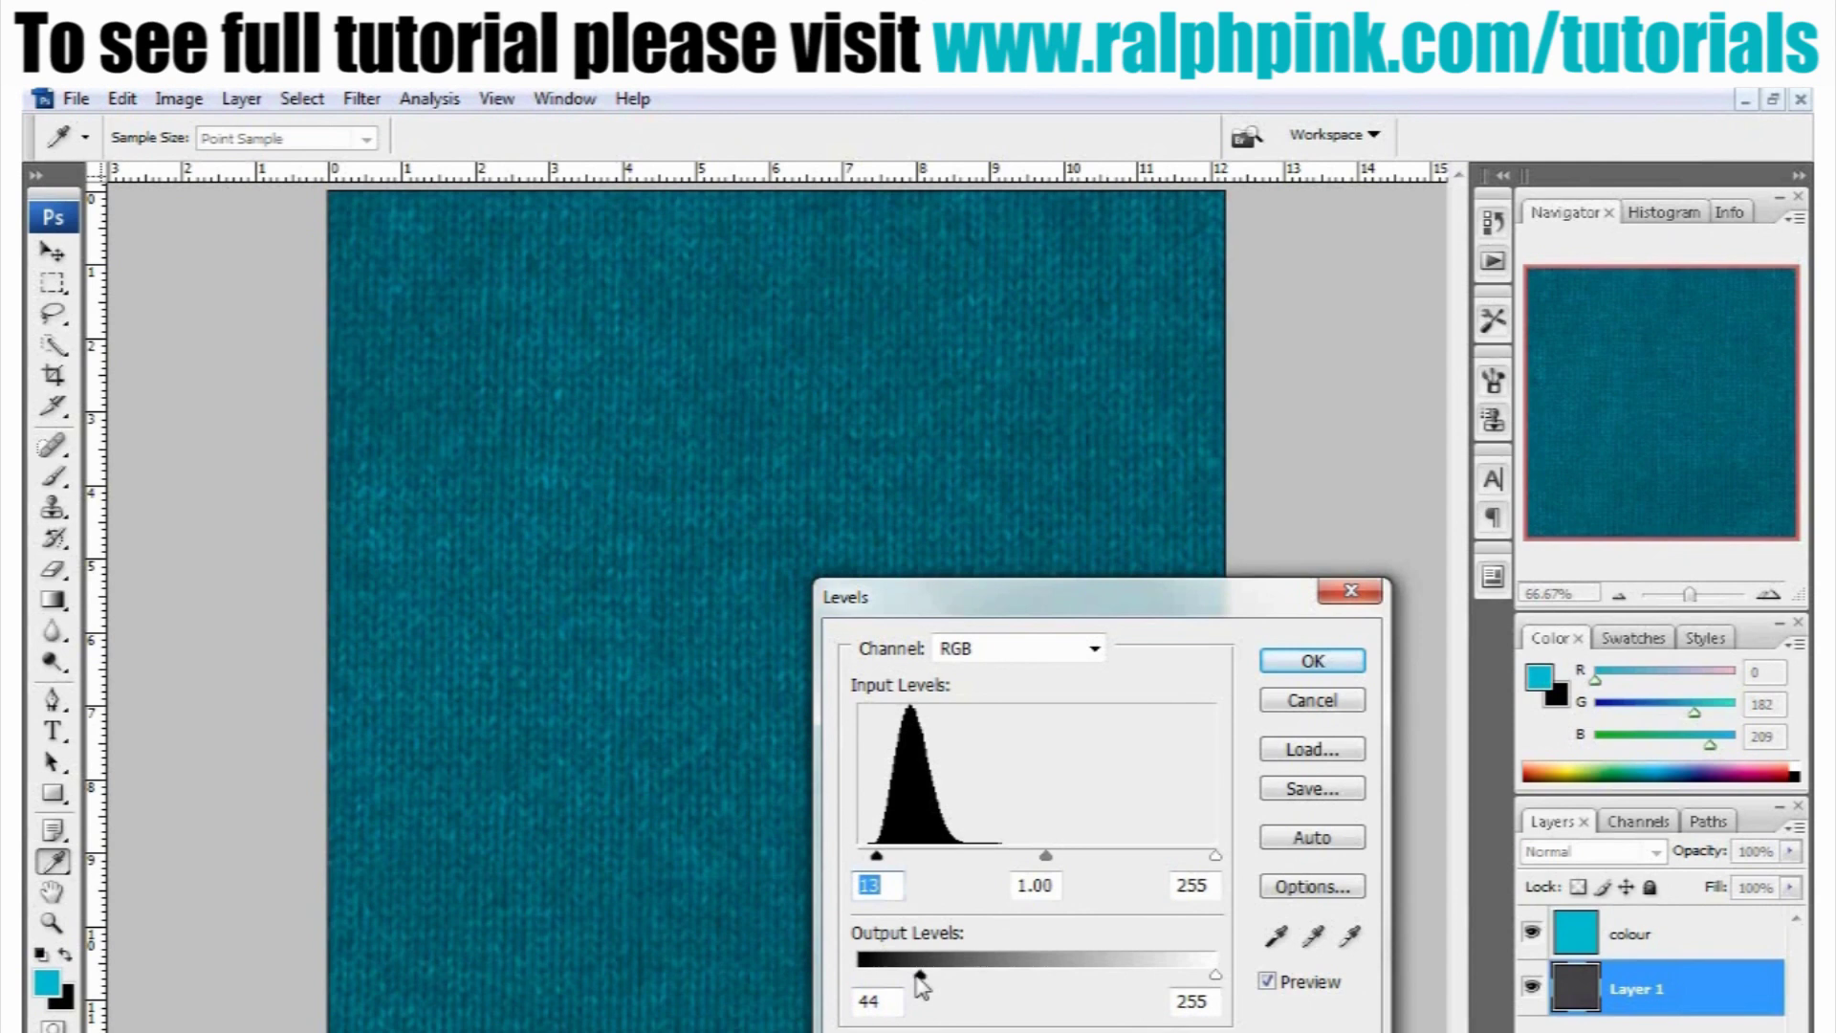
pyautogui.moveTo(920, 981); pyautogui.dragTo(927, 982)
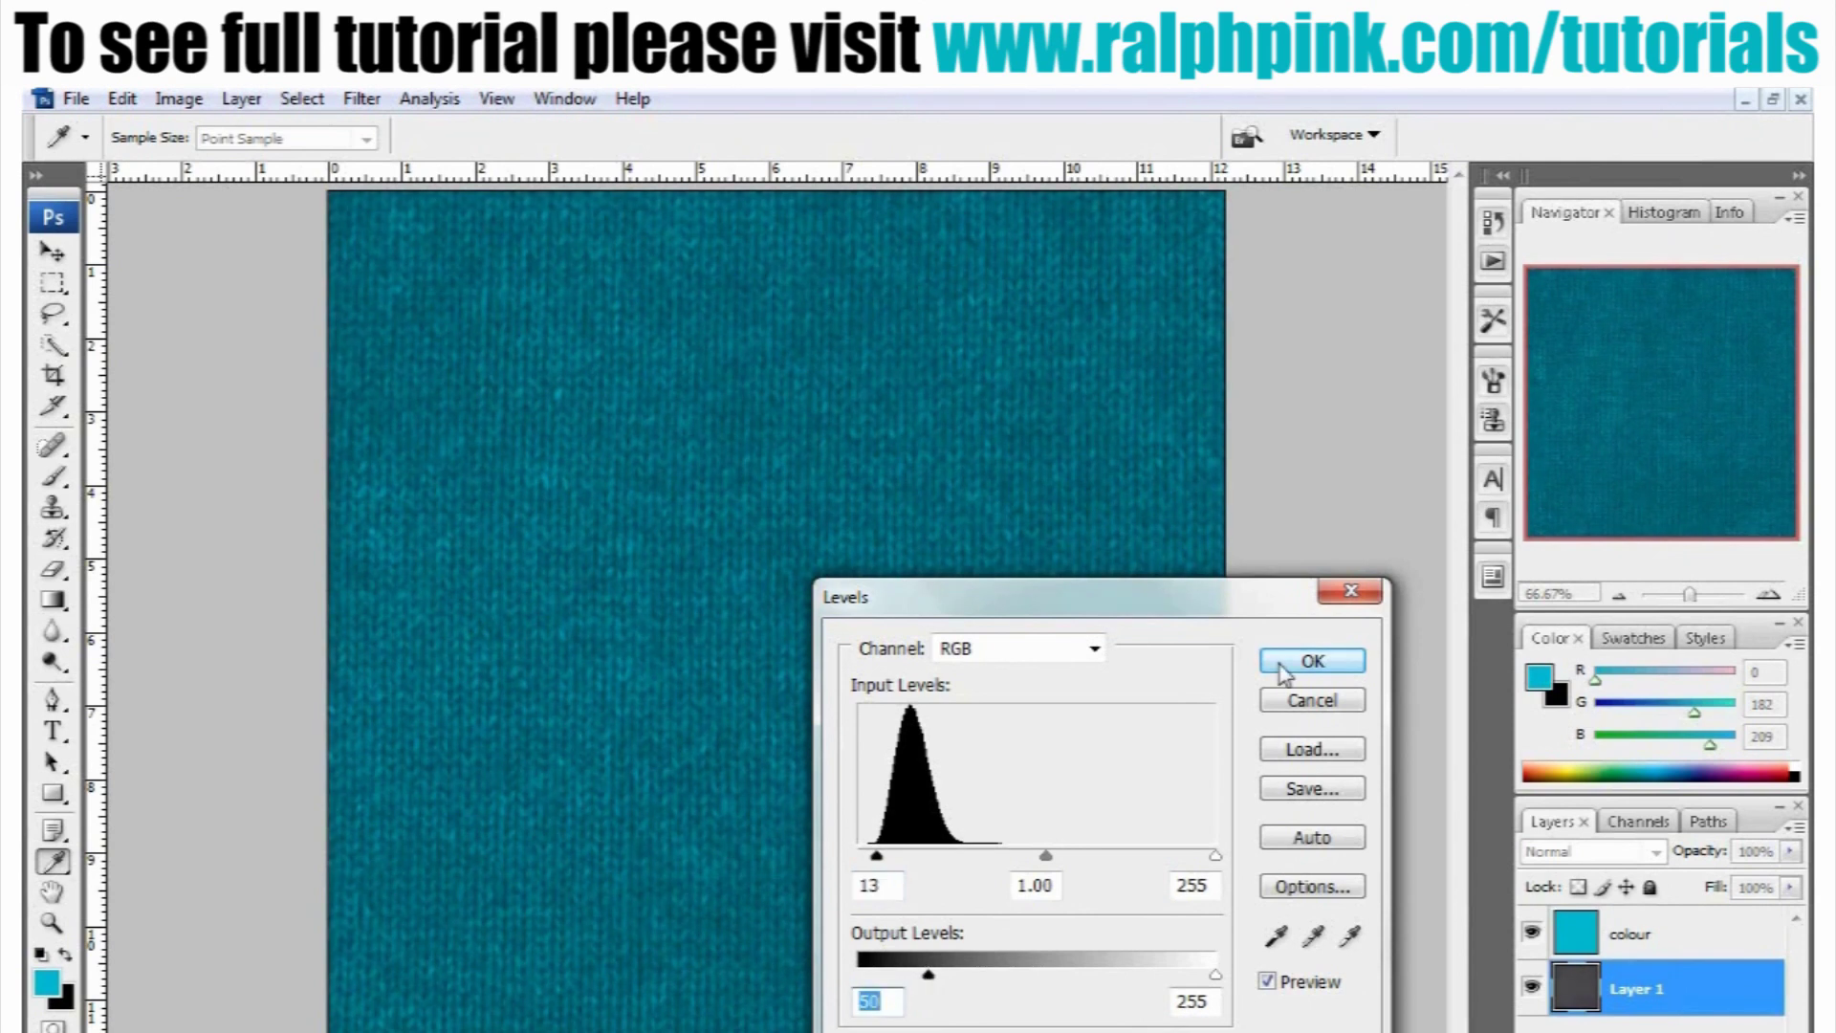
pyautogui.click(1281, 666)
pyautogui.press('v')
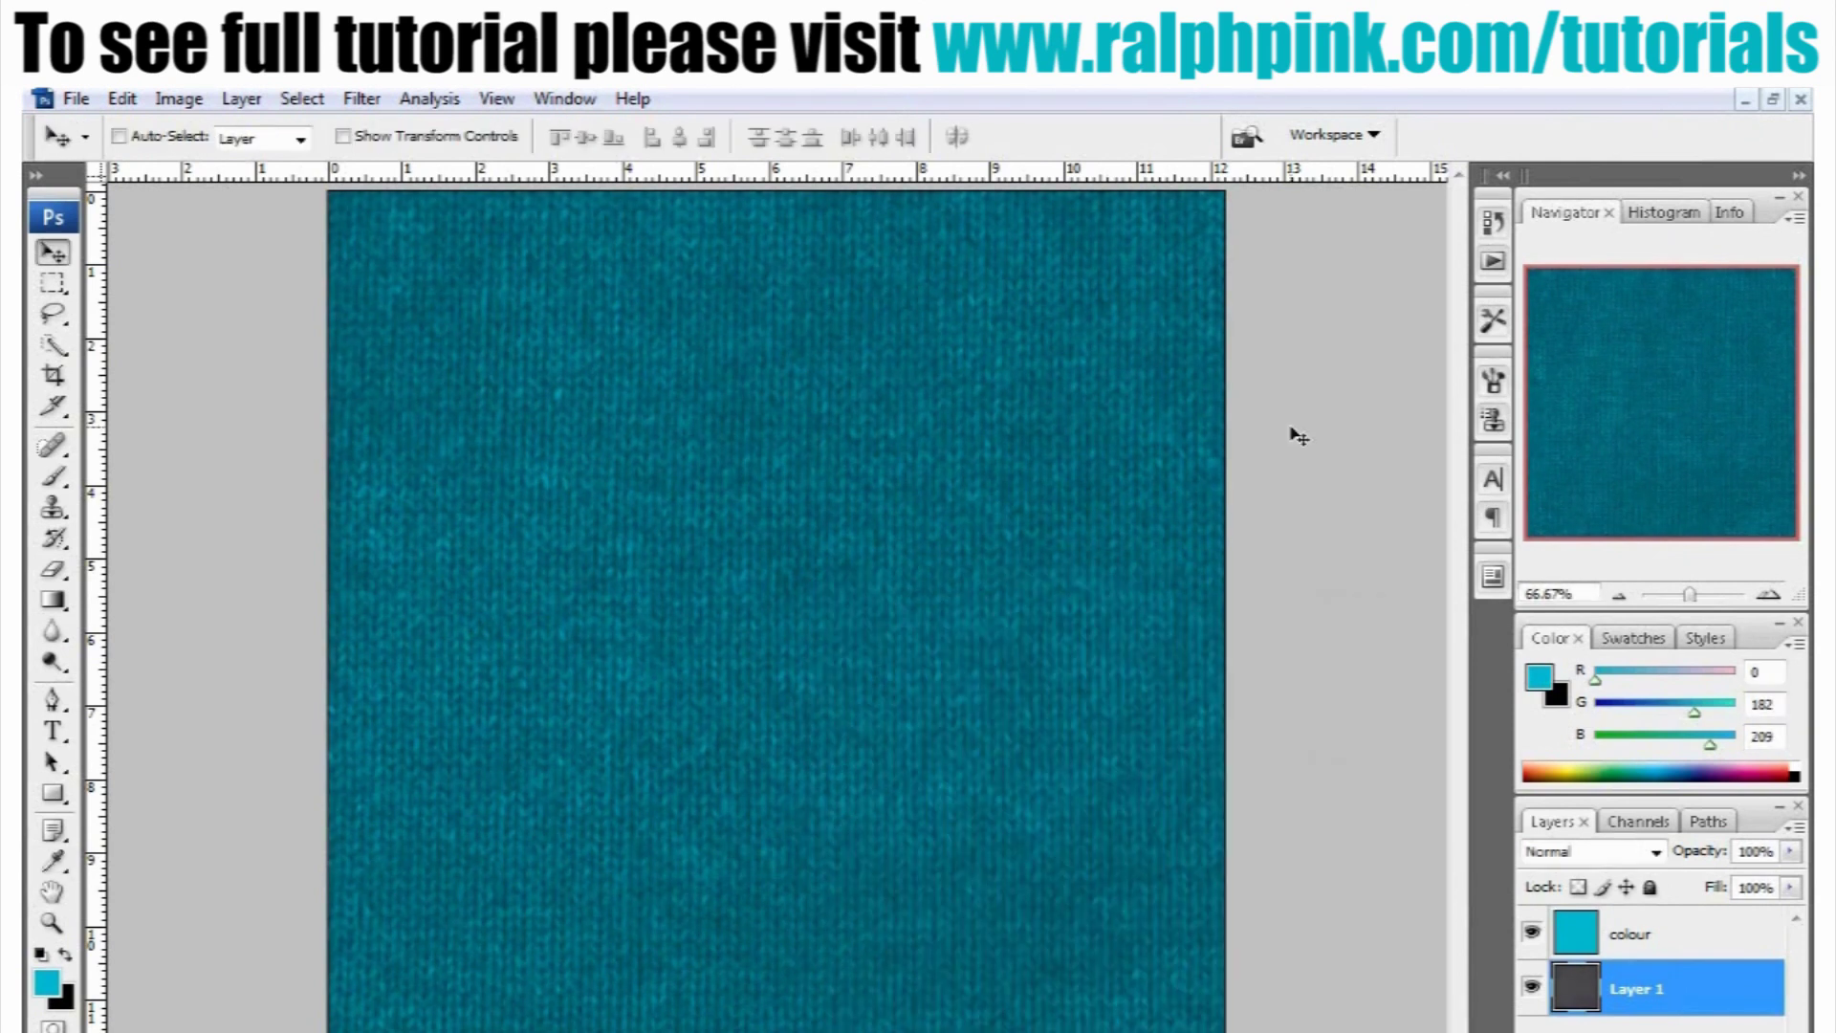
# Select the colour layer and set the foreground colour to green, RGB 133, 182, 1
pyautogui.click(1610, 933)
pyautogui.click(53, 861)
pyautogui.click(45, 982)
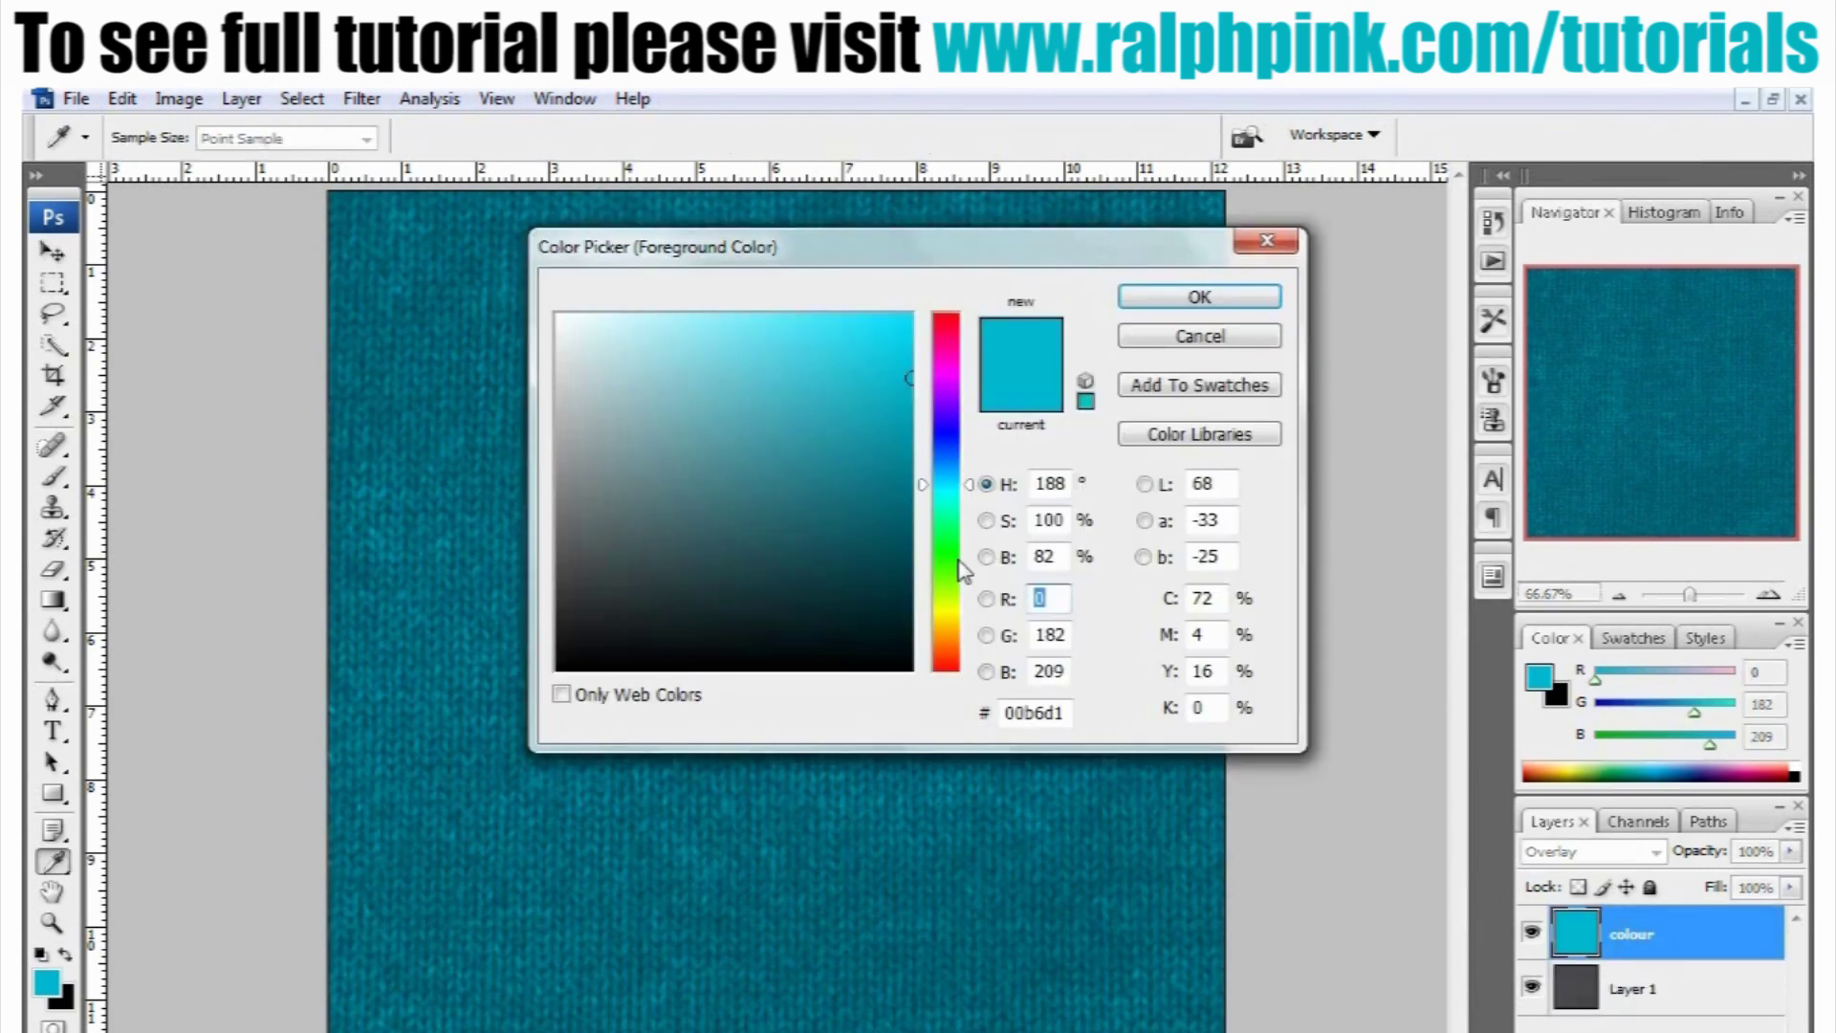
pyautogui.click(952, 589)
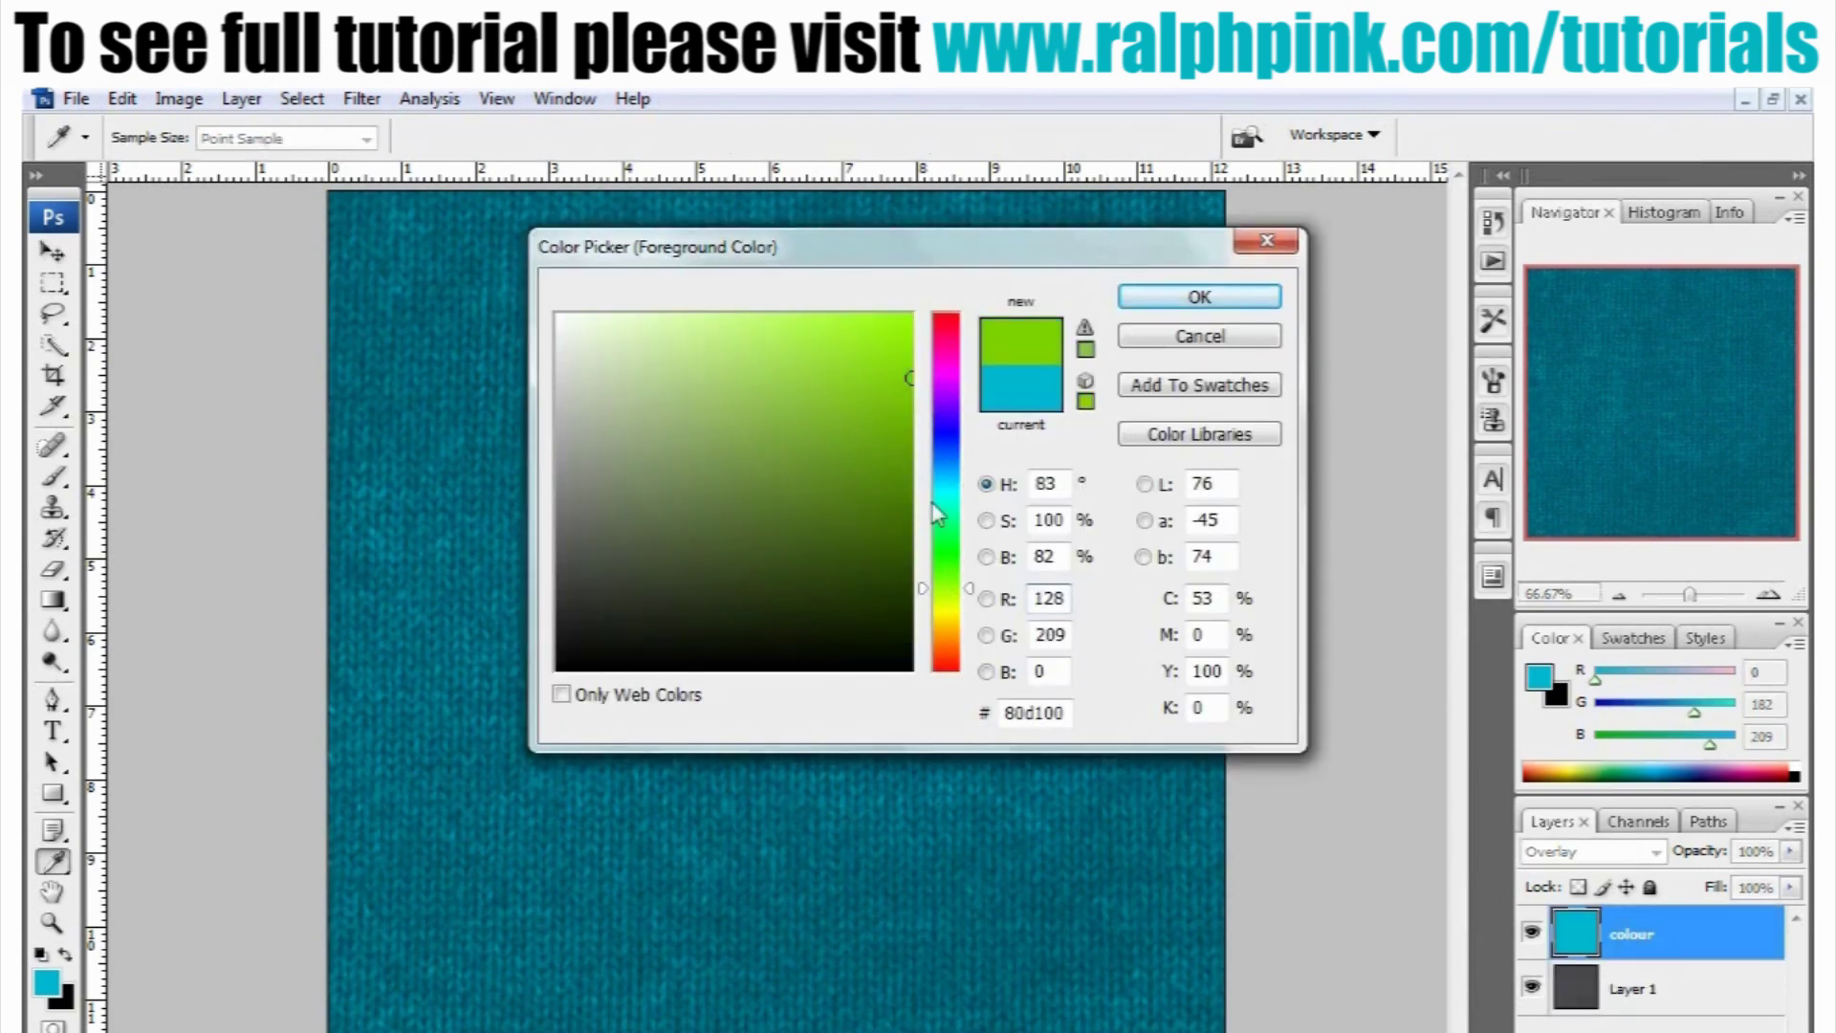
pyautogui.click(950, 595)
pyautogui.click(1162, 301)
pyautogui.press('v')
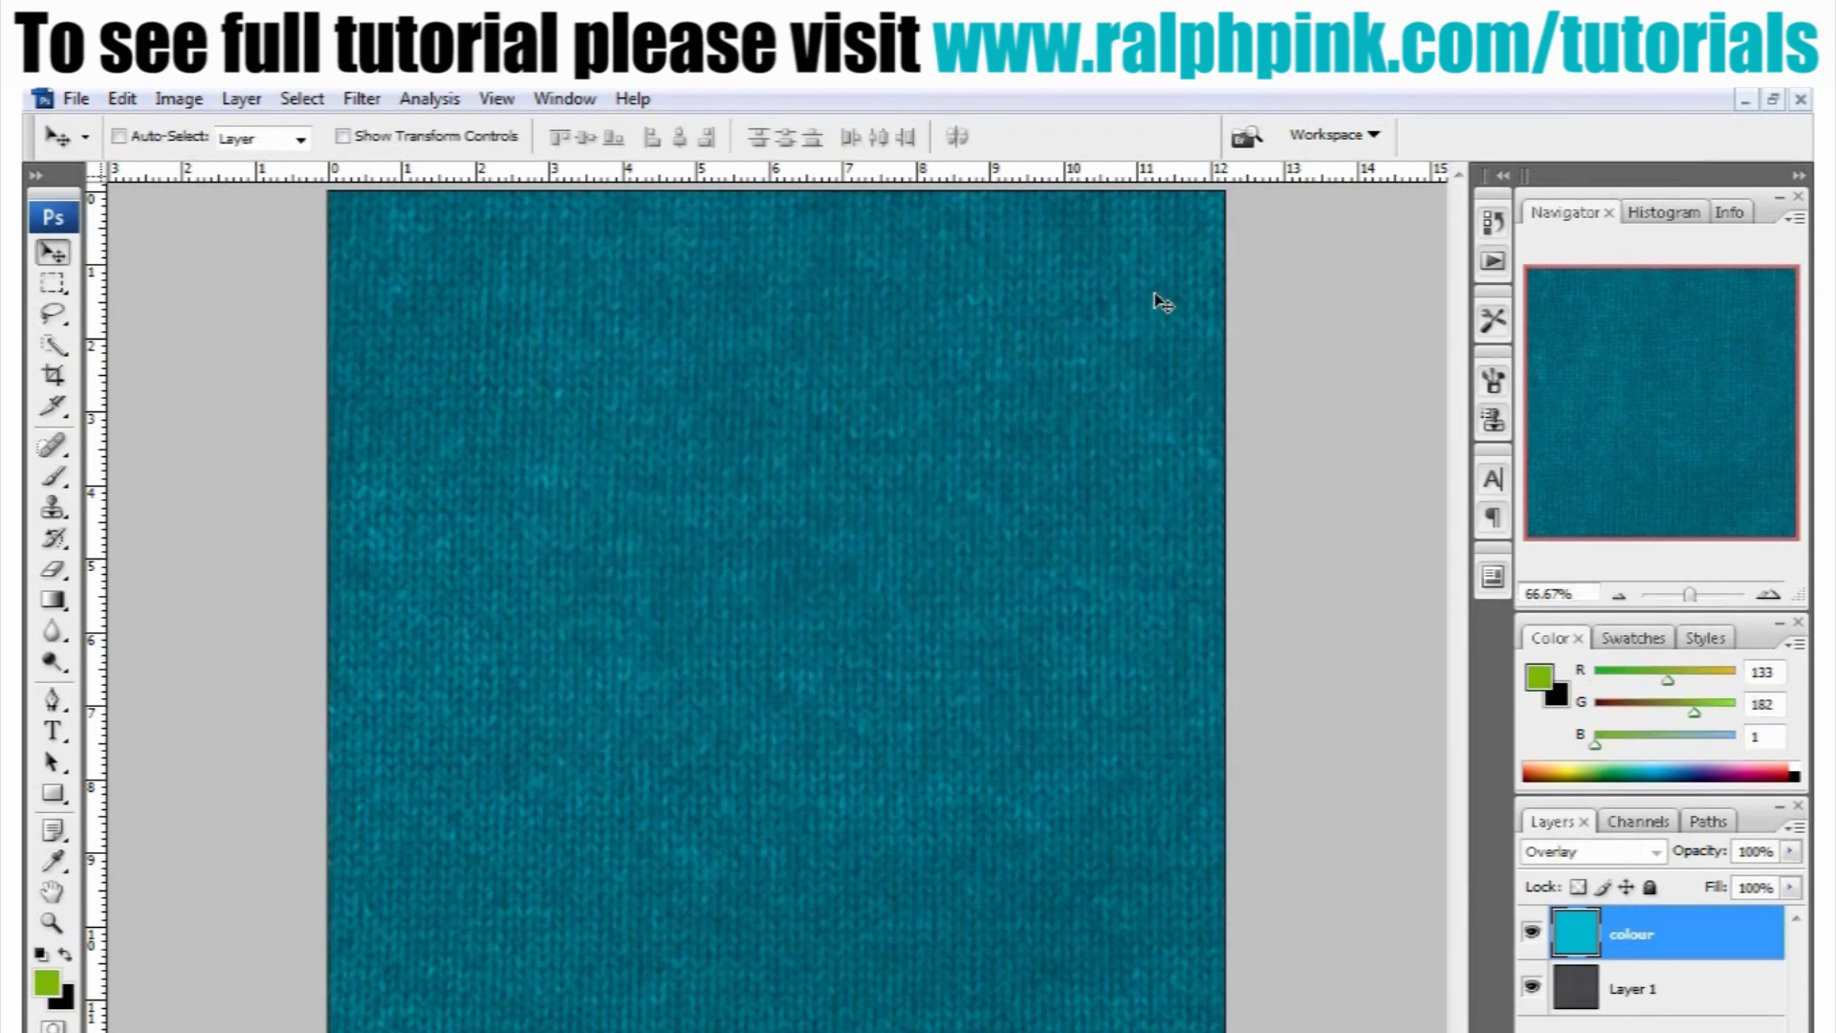
# Try filling the whole colour layer with the green foreground colour, and undo the fill
pyautogui.hotkey('shift', 'F5')
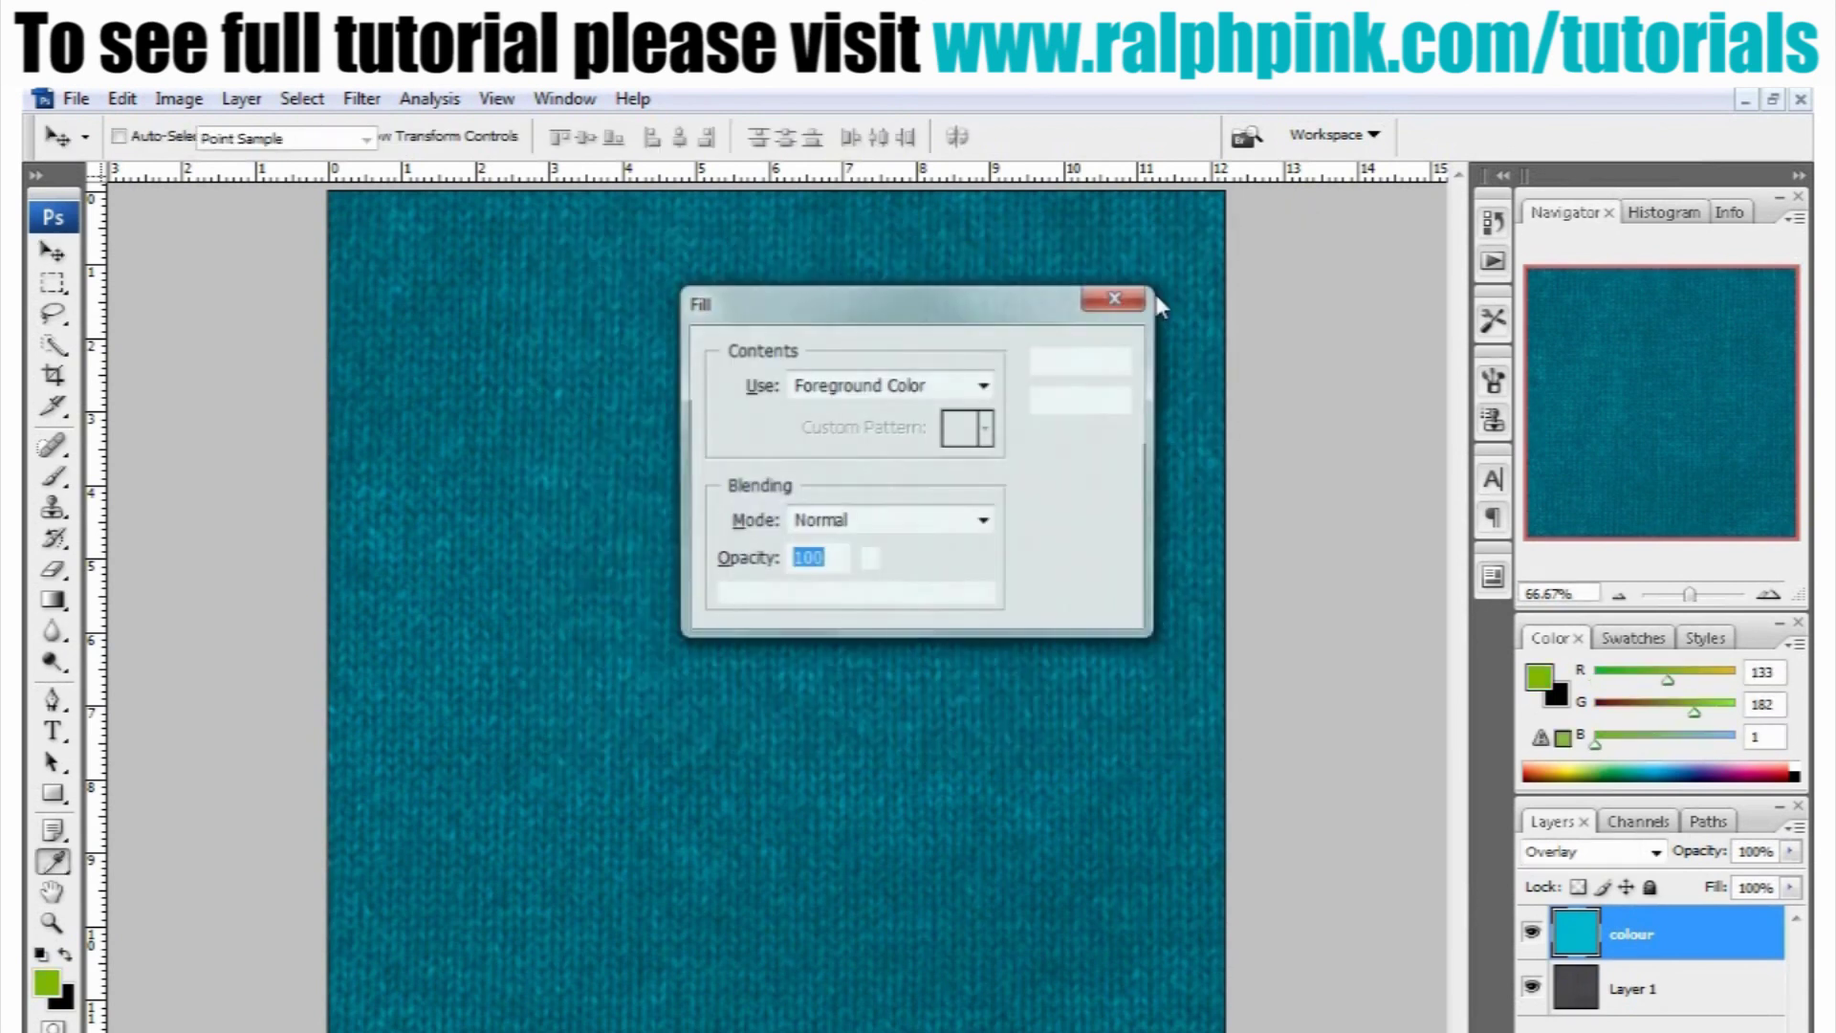
pyautogui.press('Return')
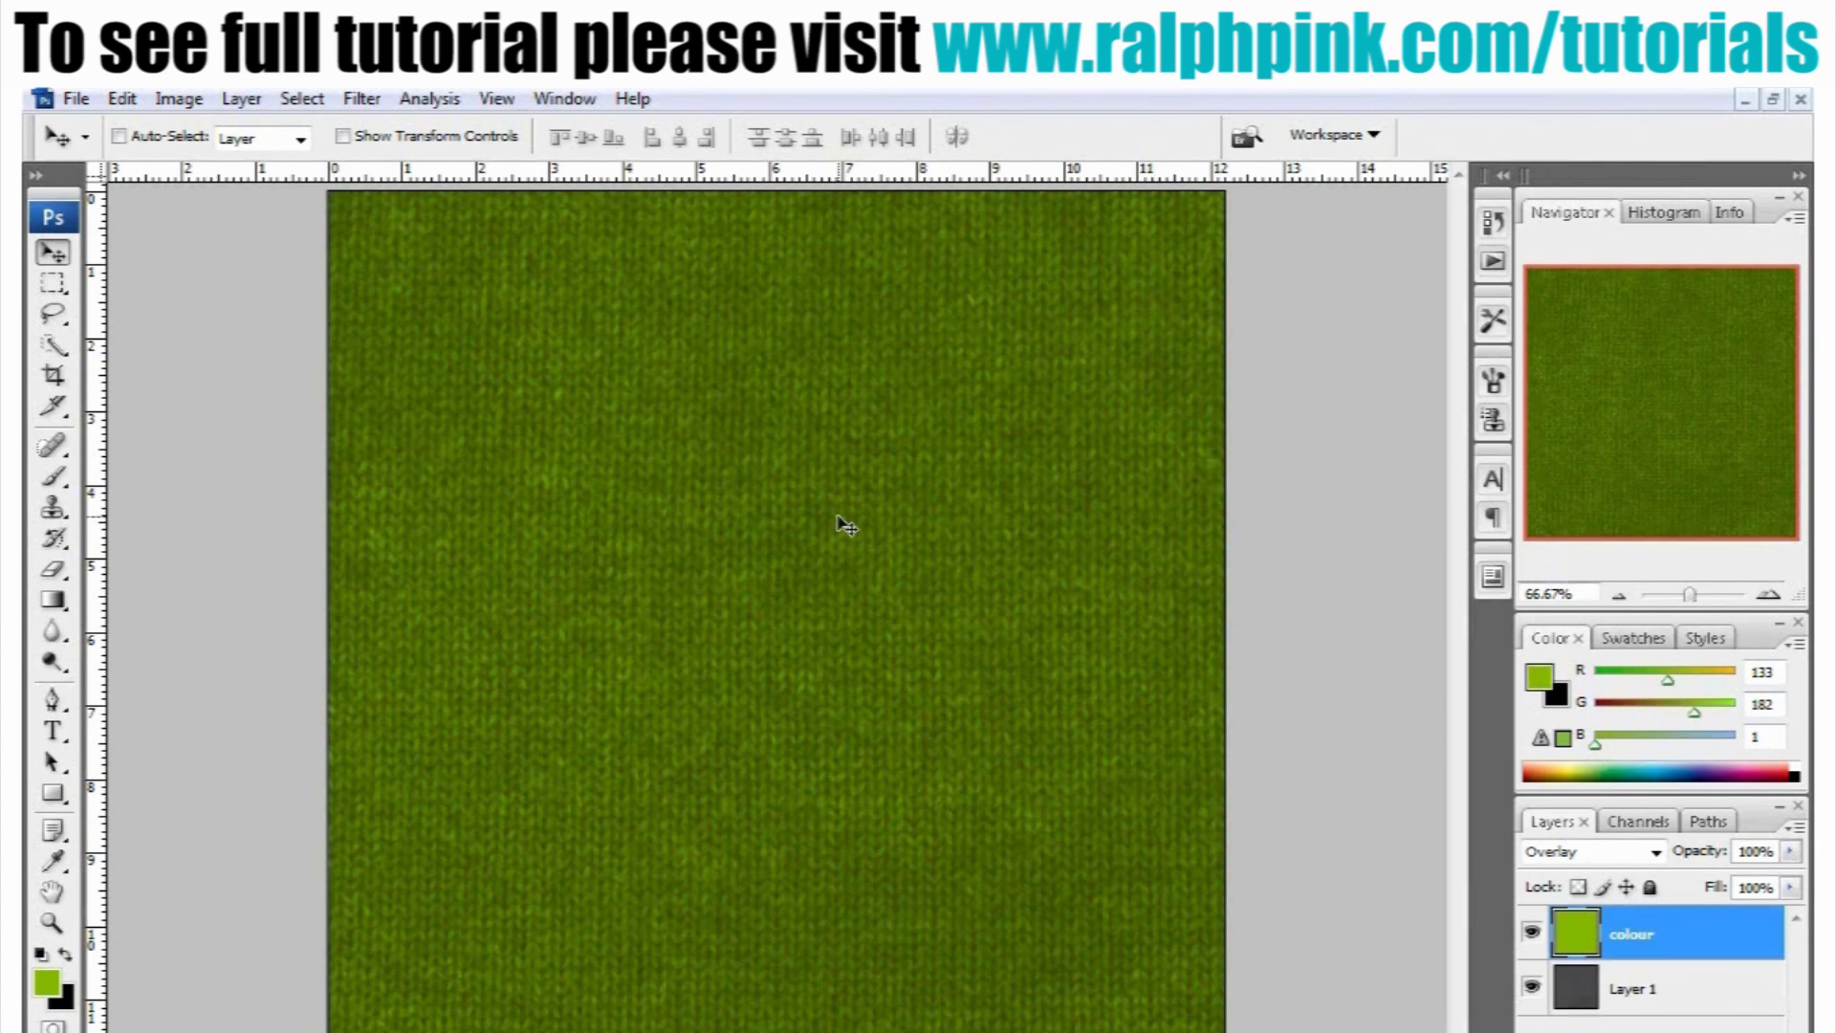
pyautogui.hotkey('ctrl', 'z')
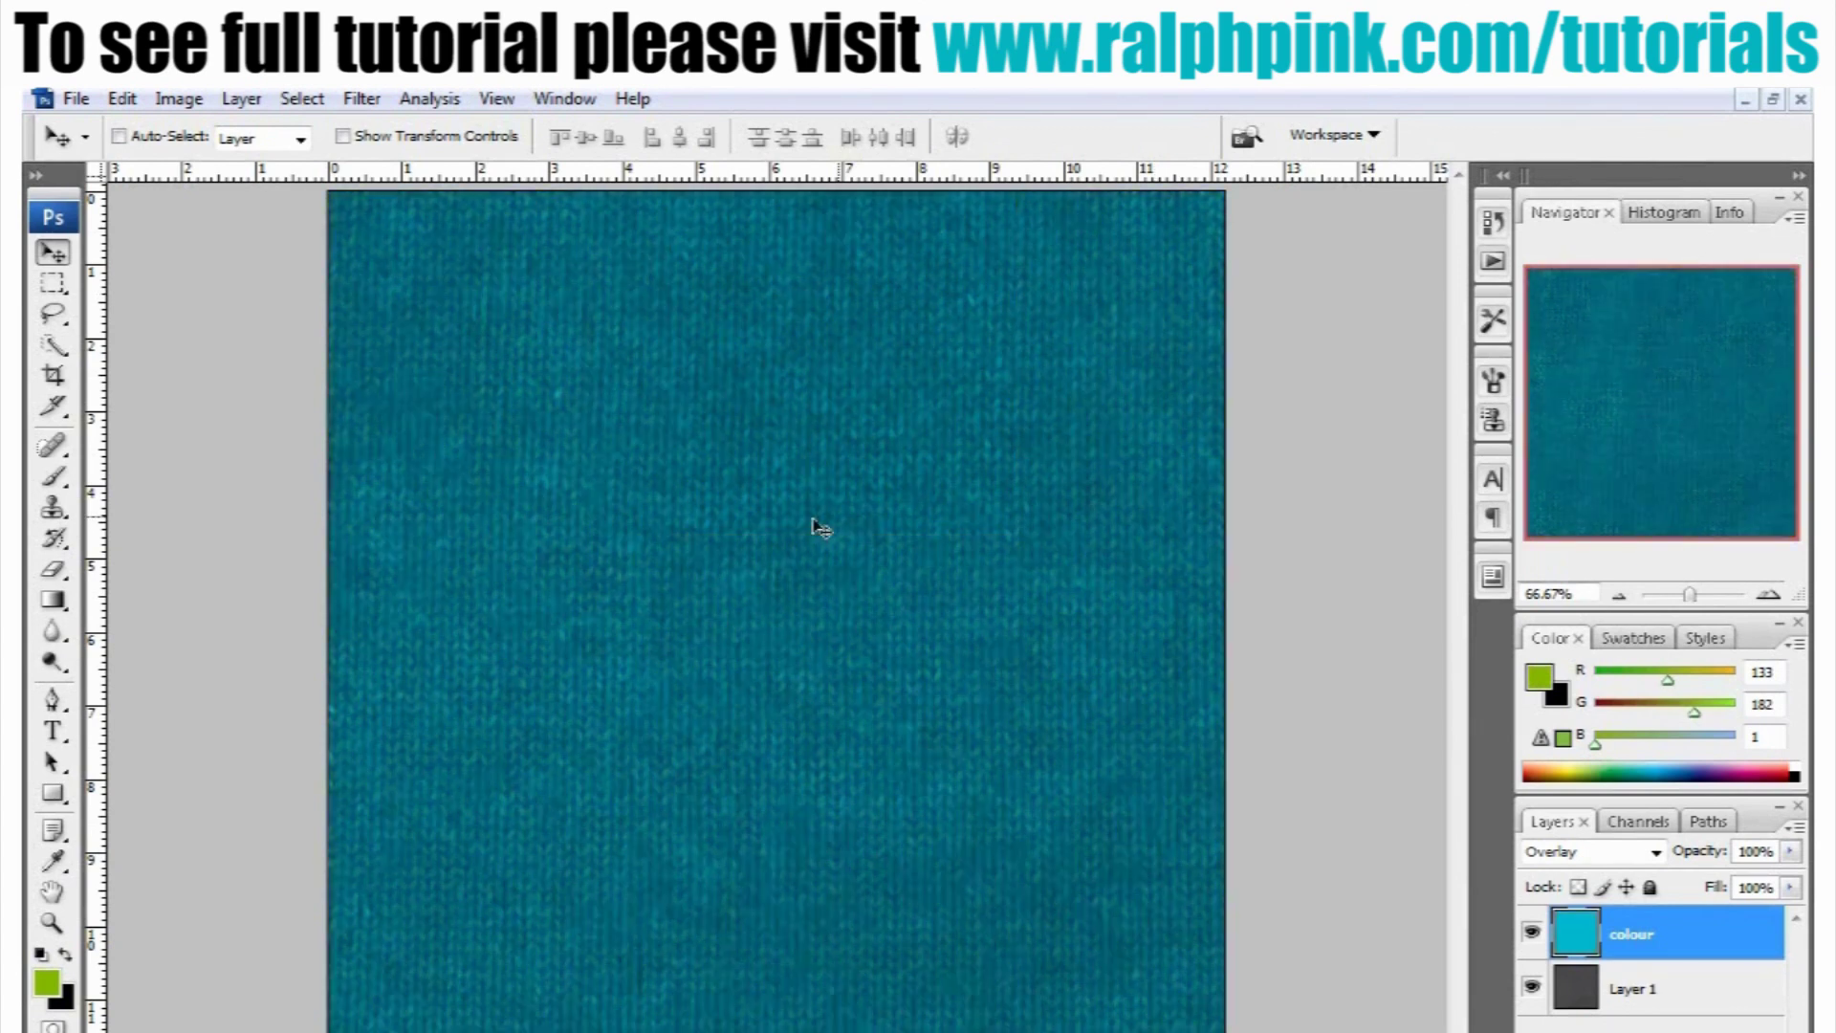
# Try filling a small rectangle in the fabric's upper-left area with green, and undo it
pyautogui.press('m')
pyautogui.moveTo(495, 306); pyautogui.dragTo(663, 460)
pyautogui.hotkey('shift', 'F5')
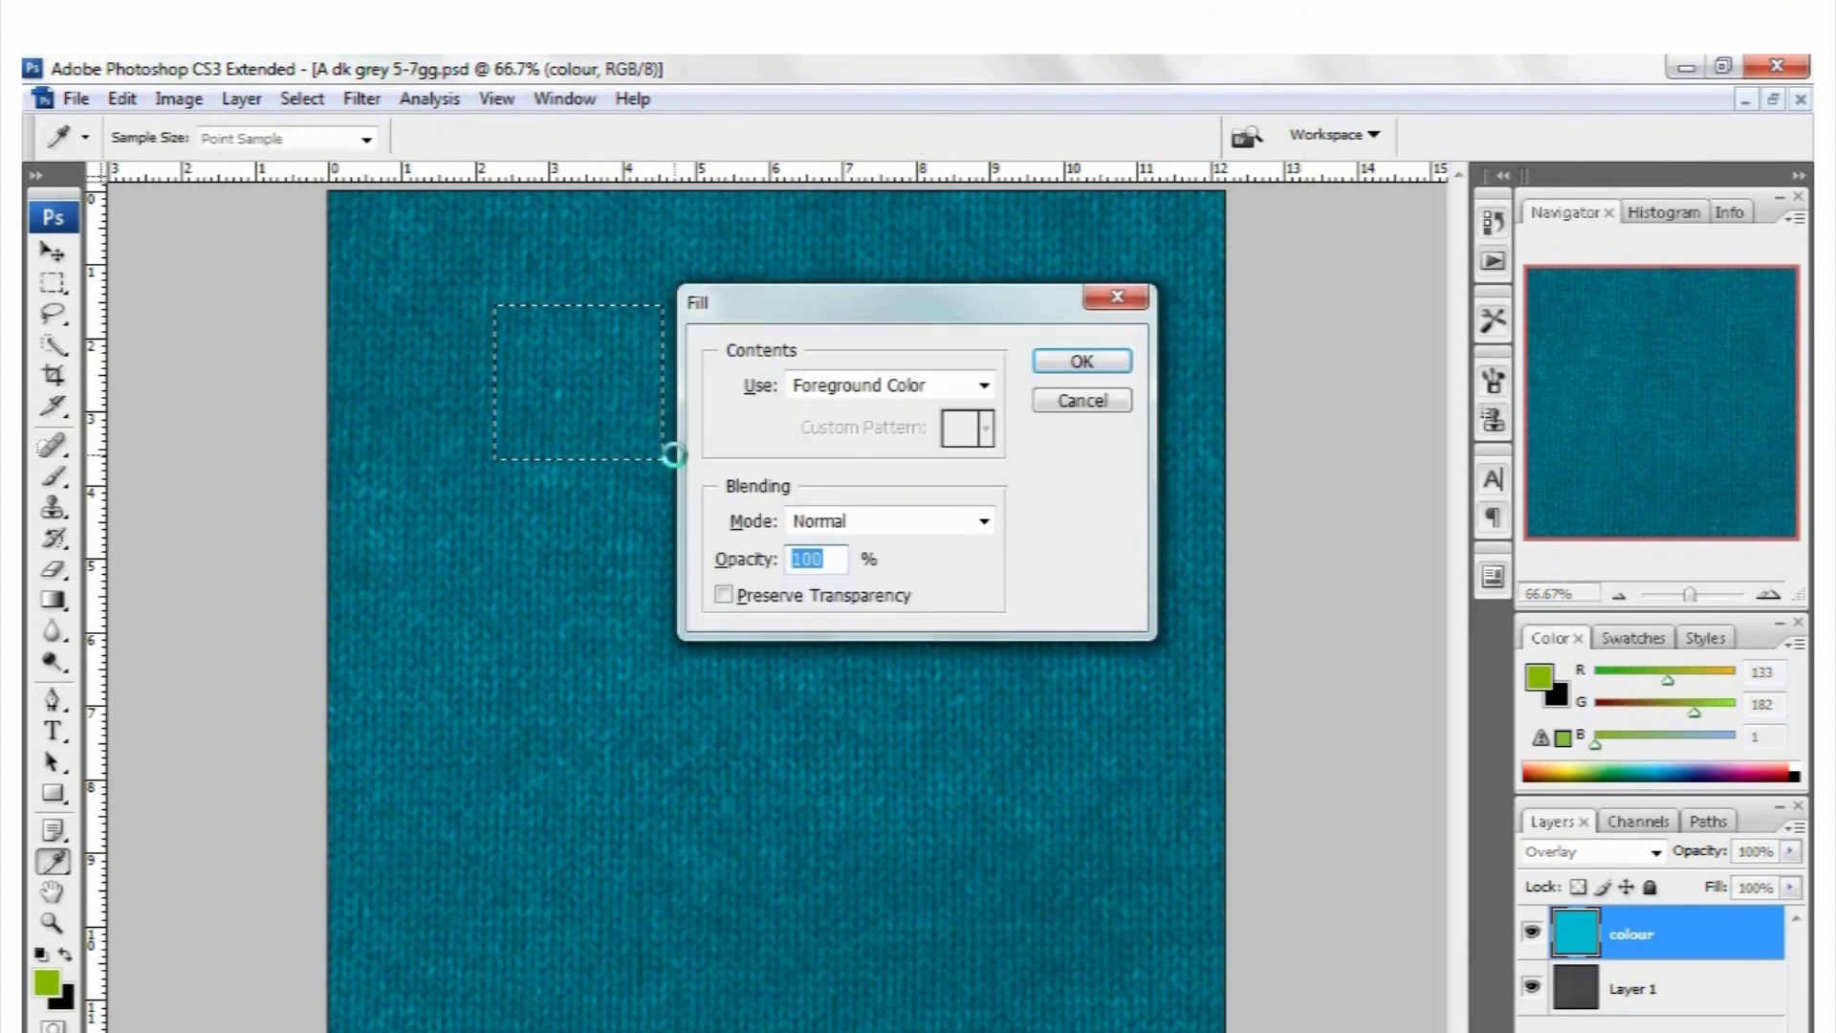
pyautogui.press('Return')
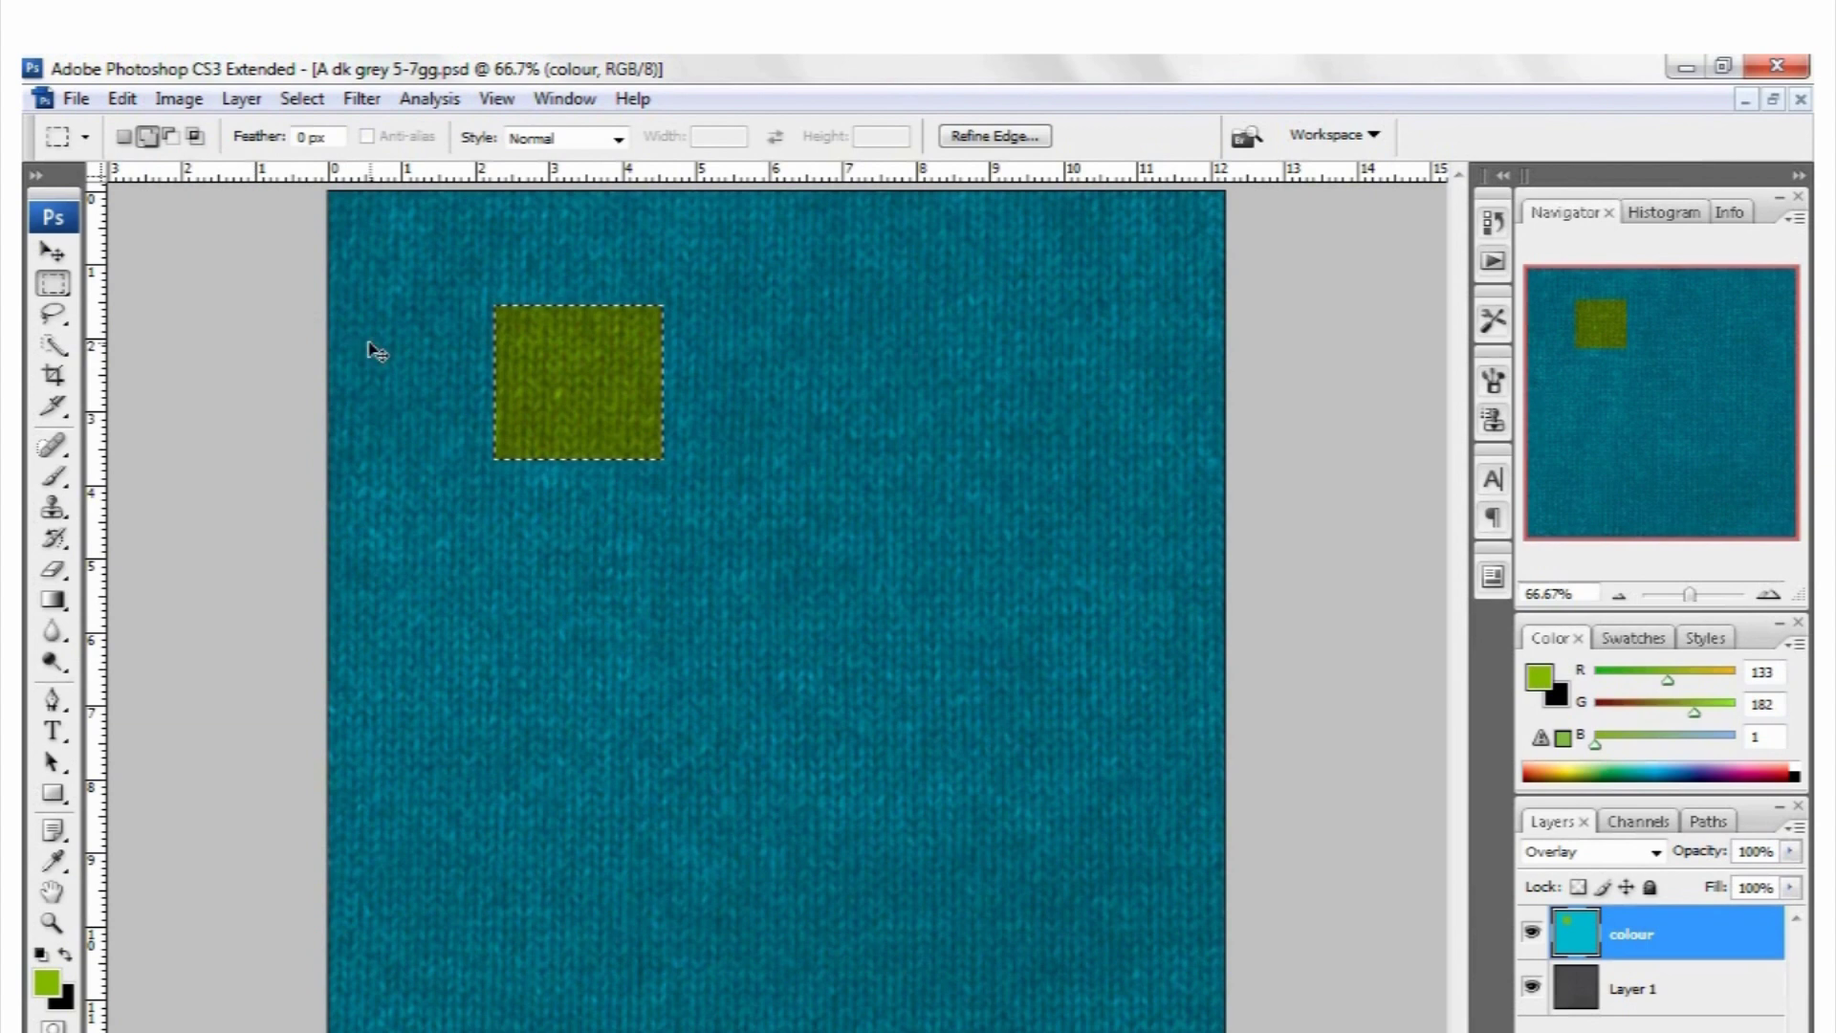
pyautogui.click(773, 459)
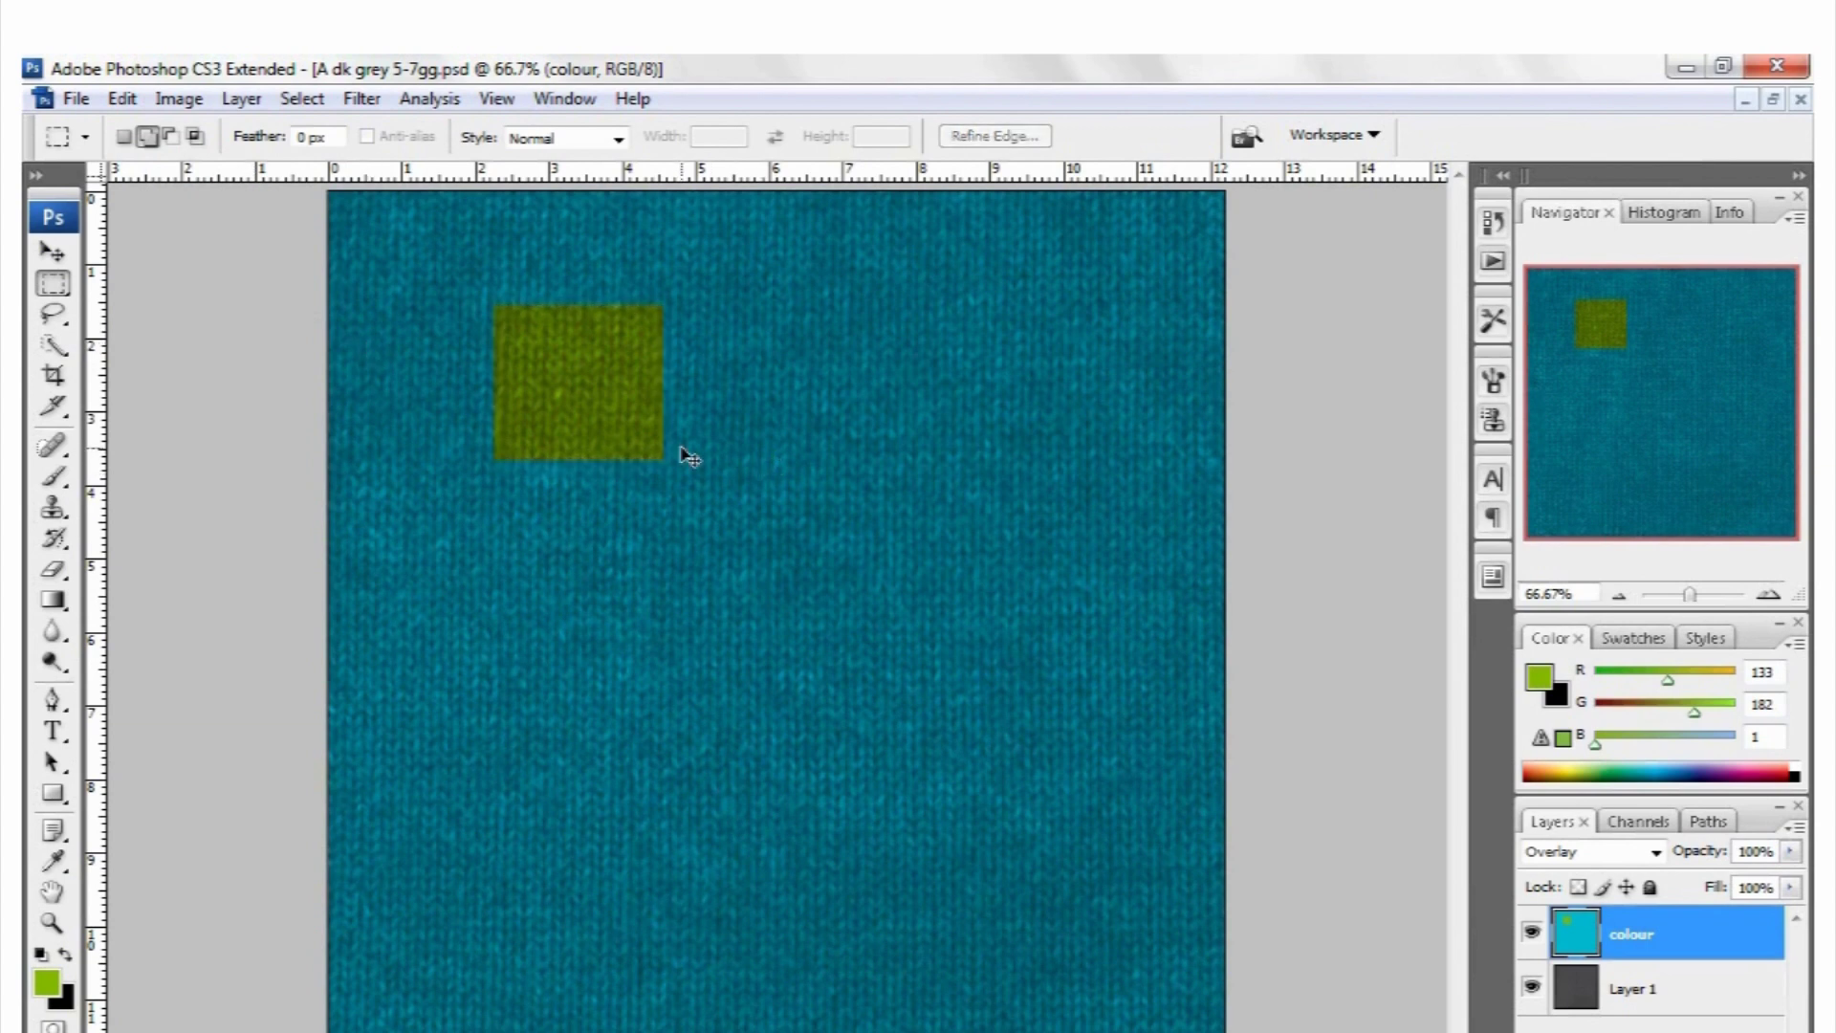
pyautogui.hotkey('ctrl', 'alt', 'z')
pyautogui.hotkey('ctrl', 'alt', 'z')
# Fill a full-width horizontal stripe with green near the fabric's upper edge, from about 1.5 to 3.1 on the vertical ruler
pyautogui.moveTo(316, 301); pyautogui.dragTo(1406, 425)
pyautogui.hotkey('alt', 'BackSpace')
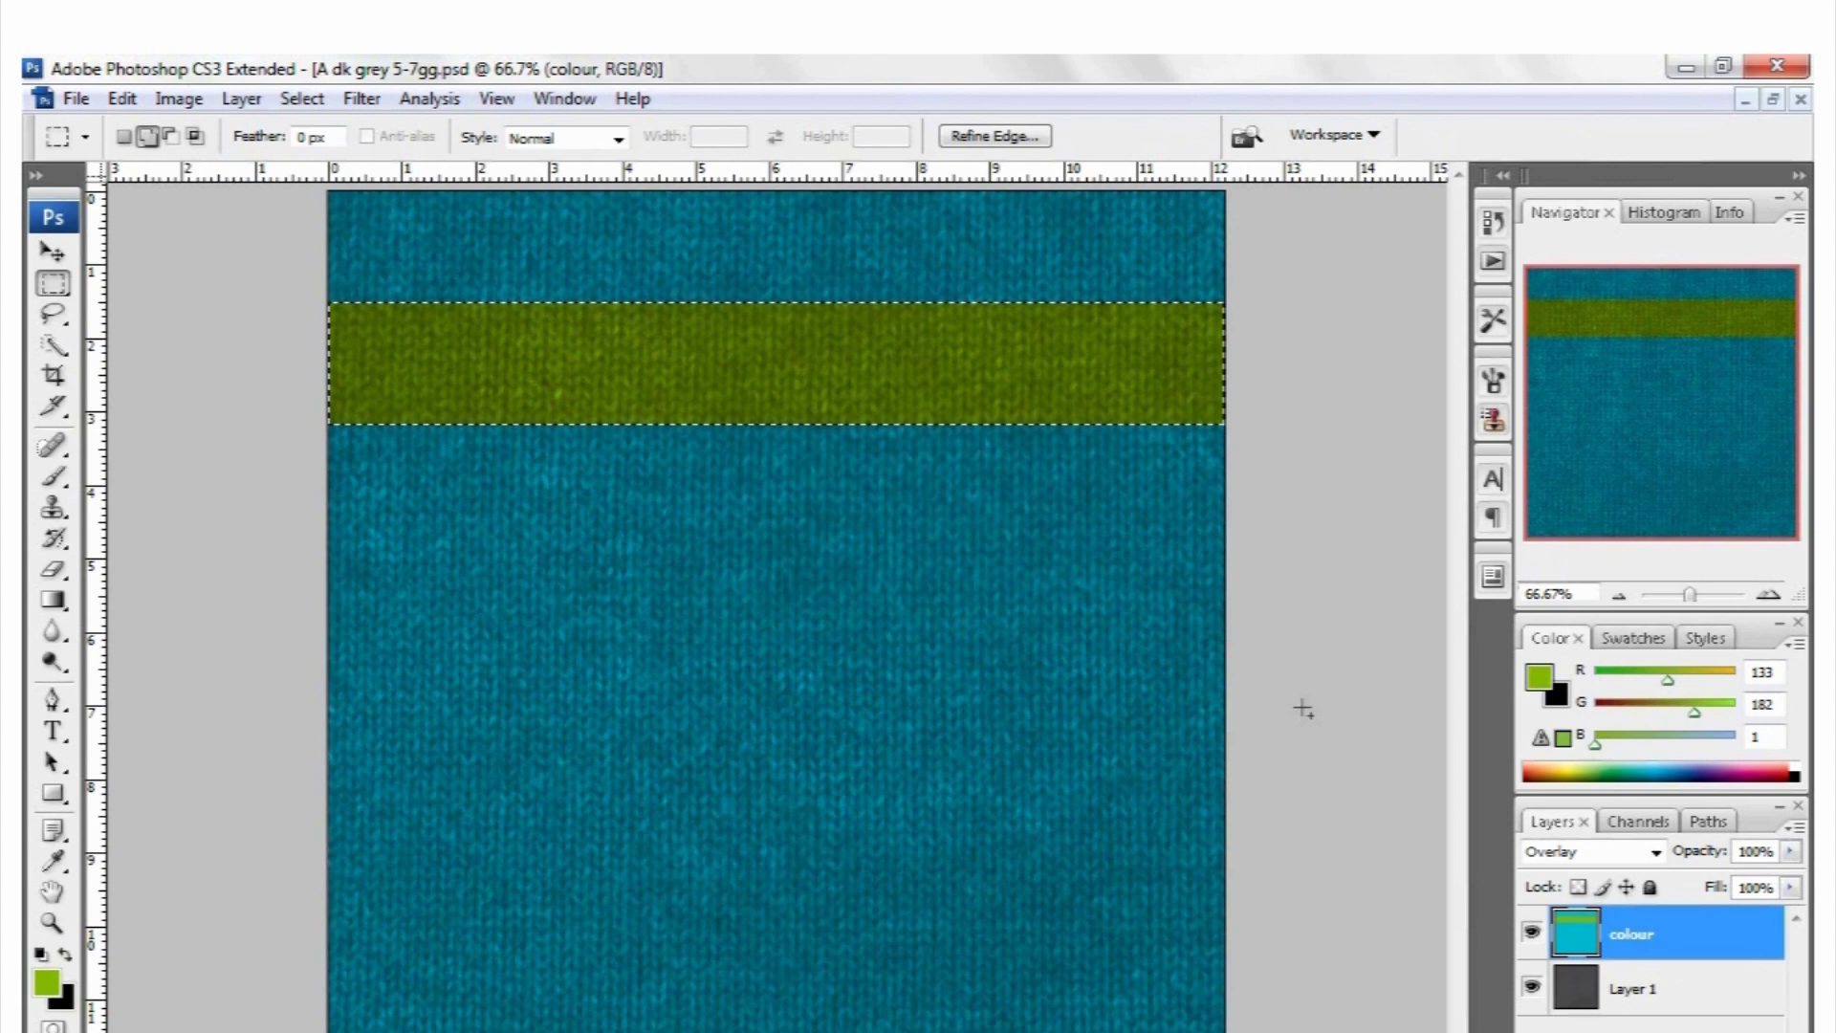
# Try filling a second full-width stripe with green, from about 5.5 to 6.5 on the vertical ruler, and undo it
pyautogui.moveTo(291, 594); pyautogui.dragTo(1246, 670)
pyautogui.hotkey('alt', 'BackSpace')
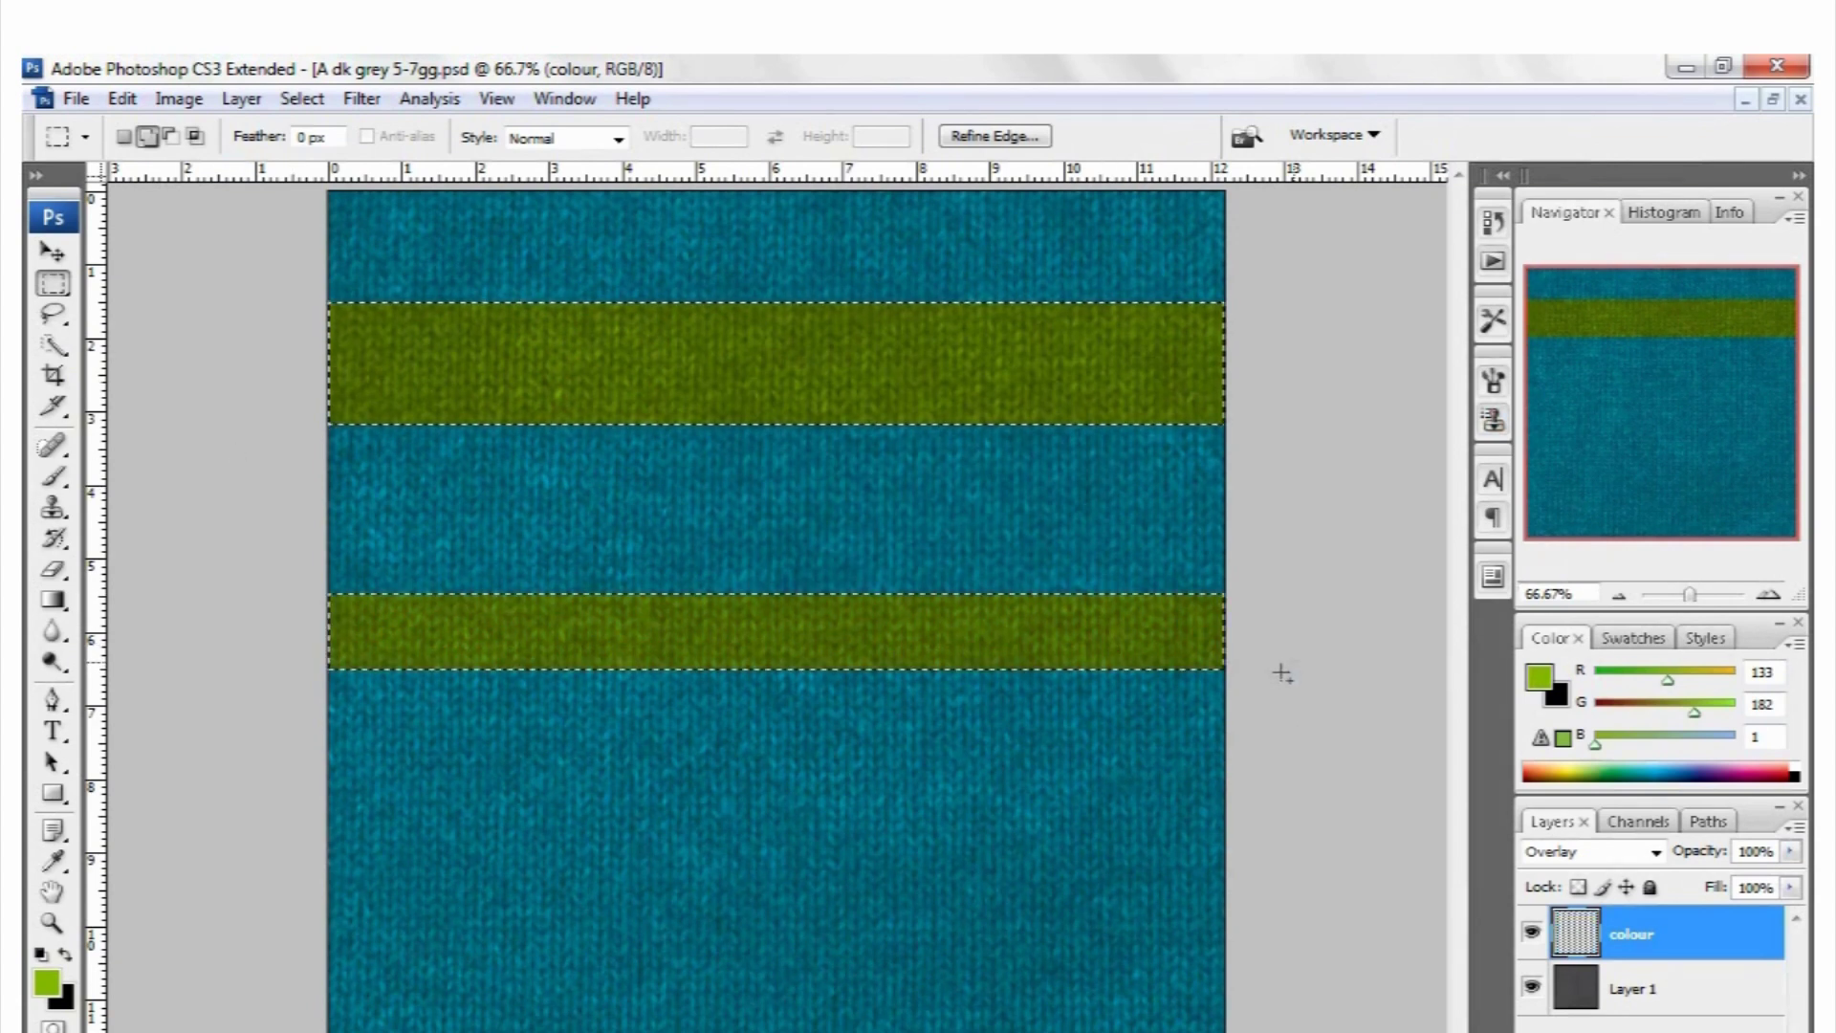
pyautogui.hotkey('ctrl', 'd')
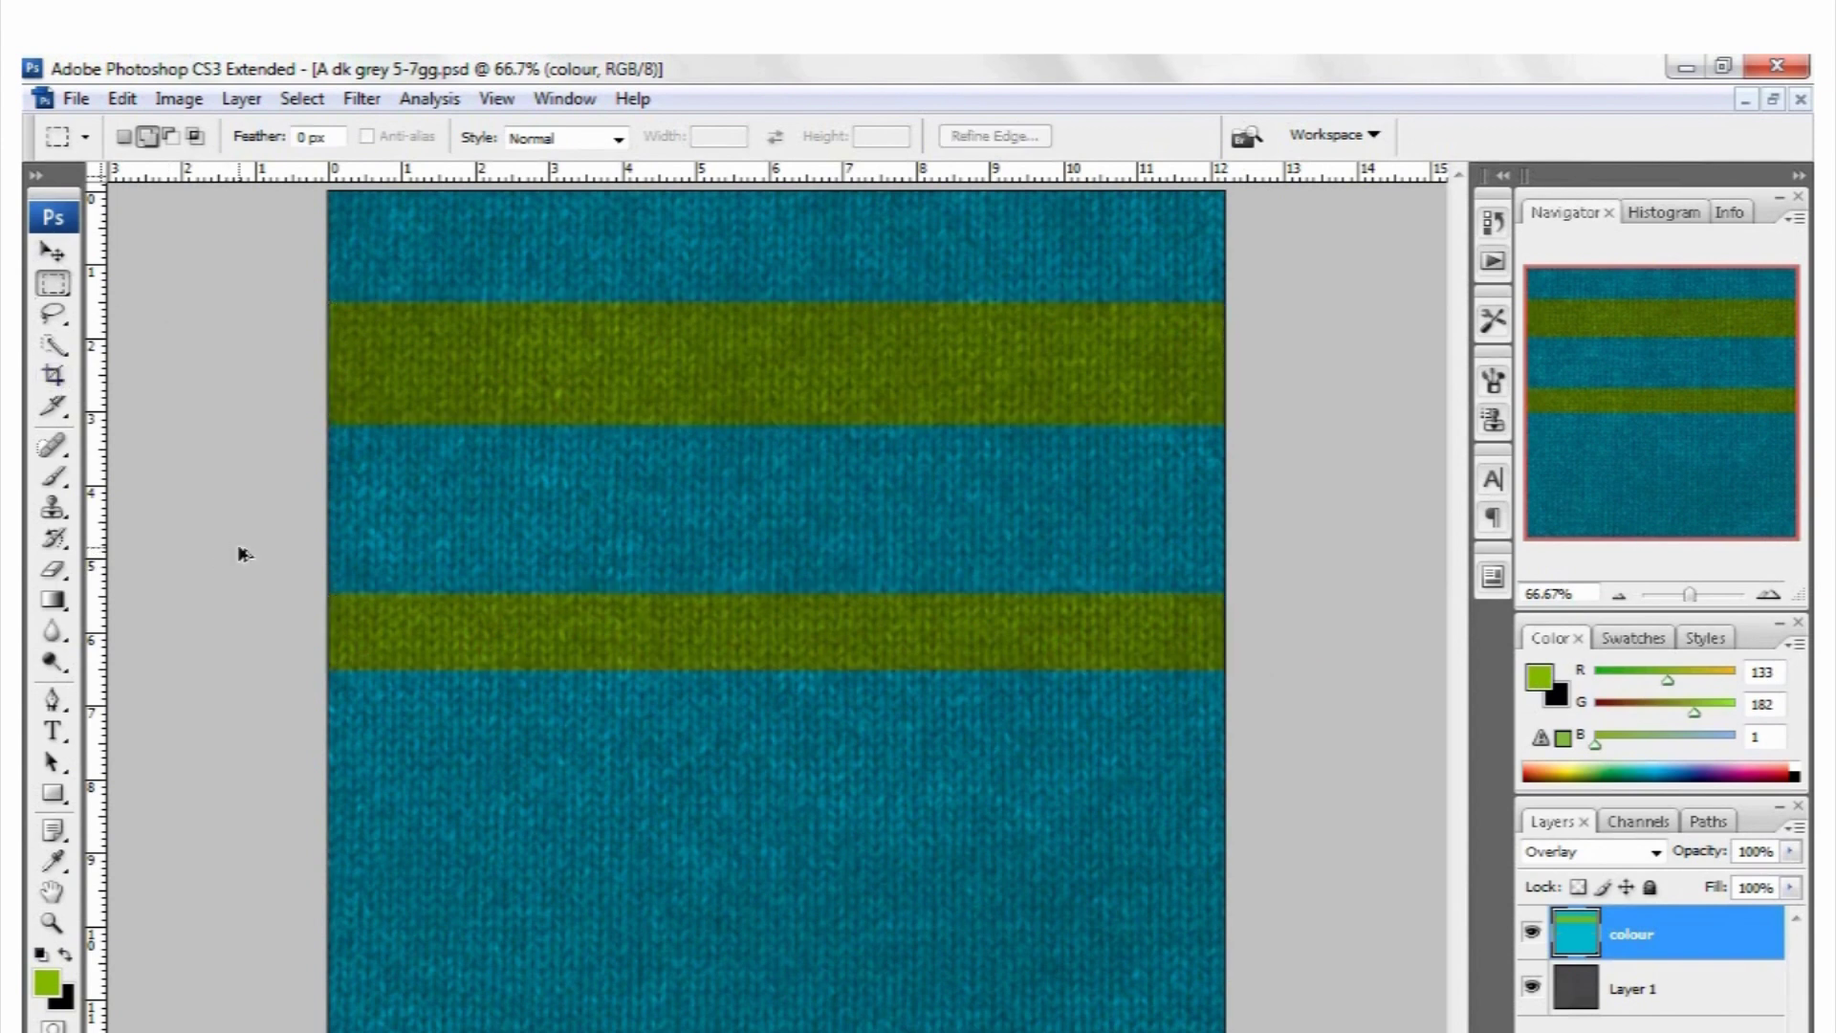
pyautogui.hotkey('ctrl', 'alt', 'z')
pyautogui.hotkey('ctrl', 'alt', 'z')
pyautogui.hotkey('ctrl', 'alt', 'z')
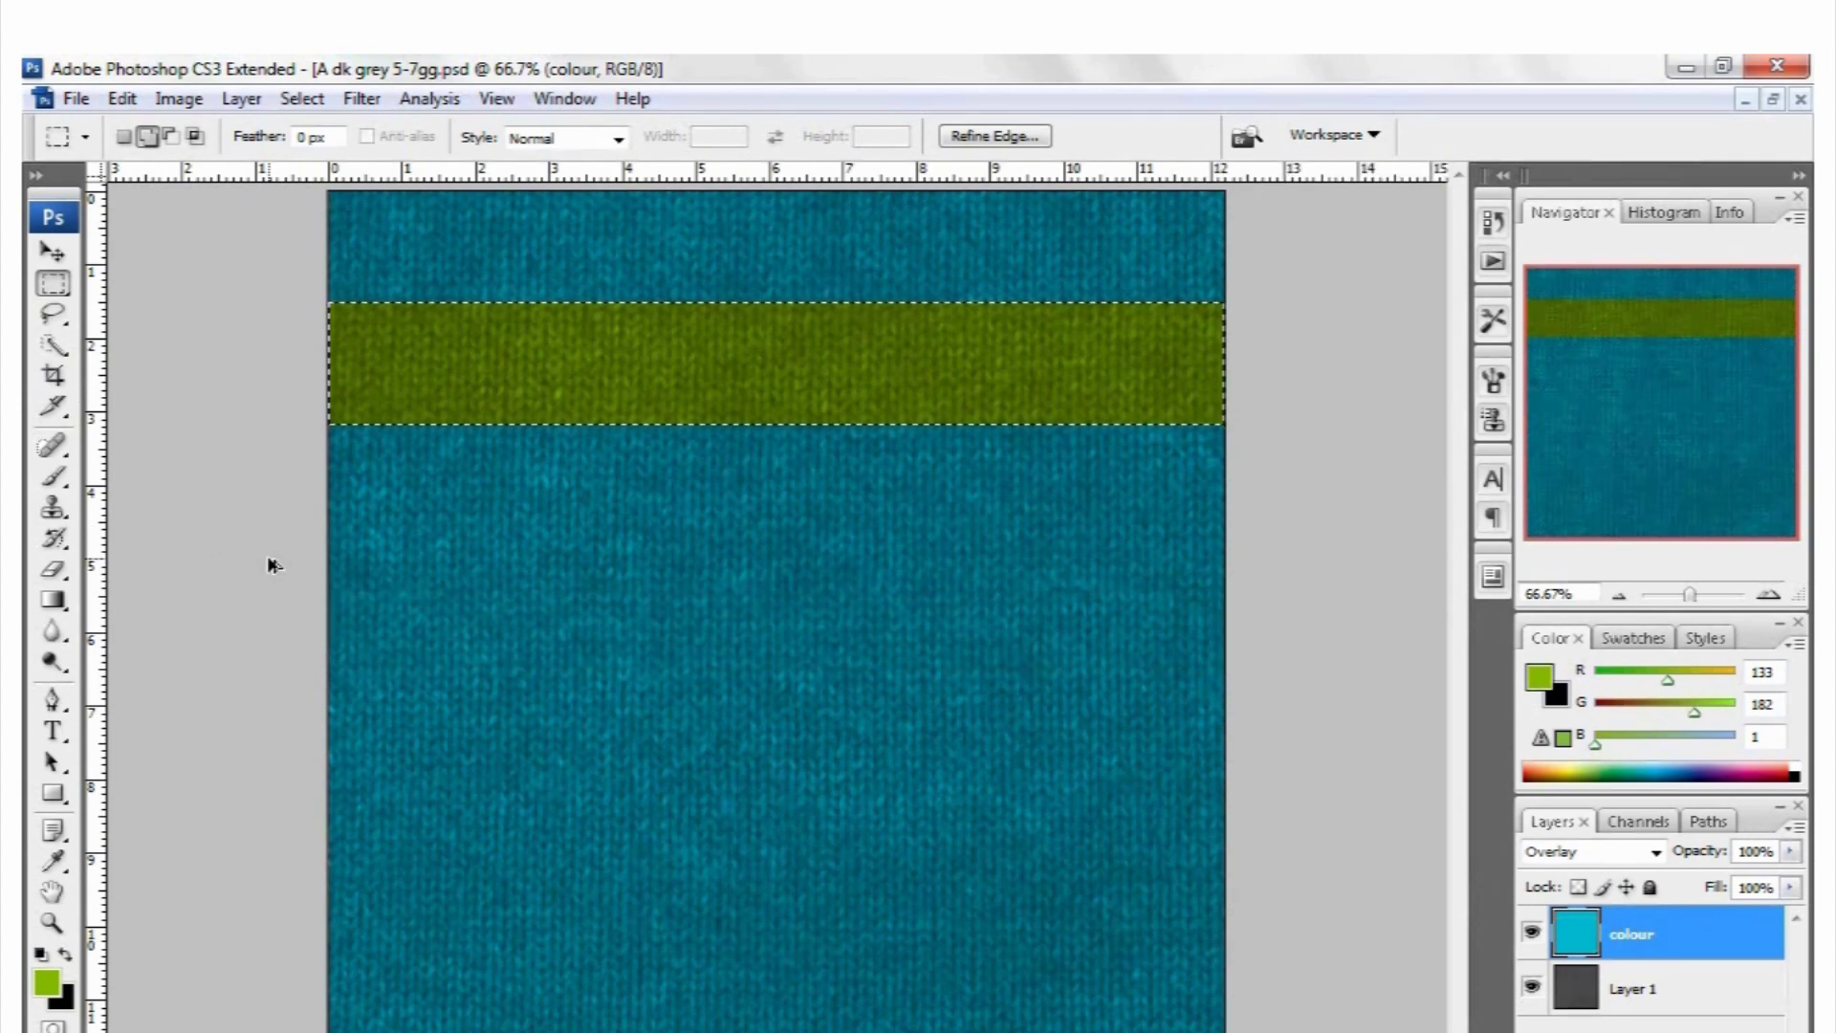
# Undo the remaining green stripe and its selection, and flatten the image into a single layer
pyautogui.hotkey('ctrl', 'alt', 'z')
pyautogui.hotkey('ctrl', 'alt', 'z')
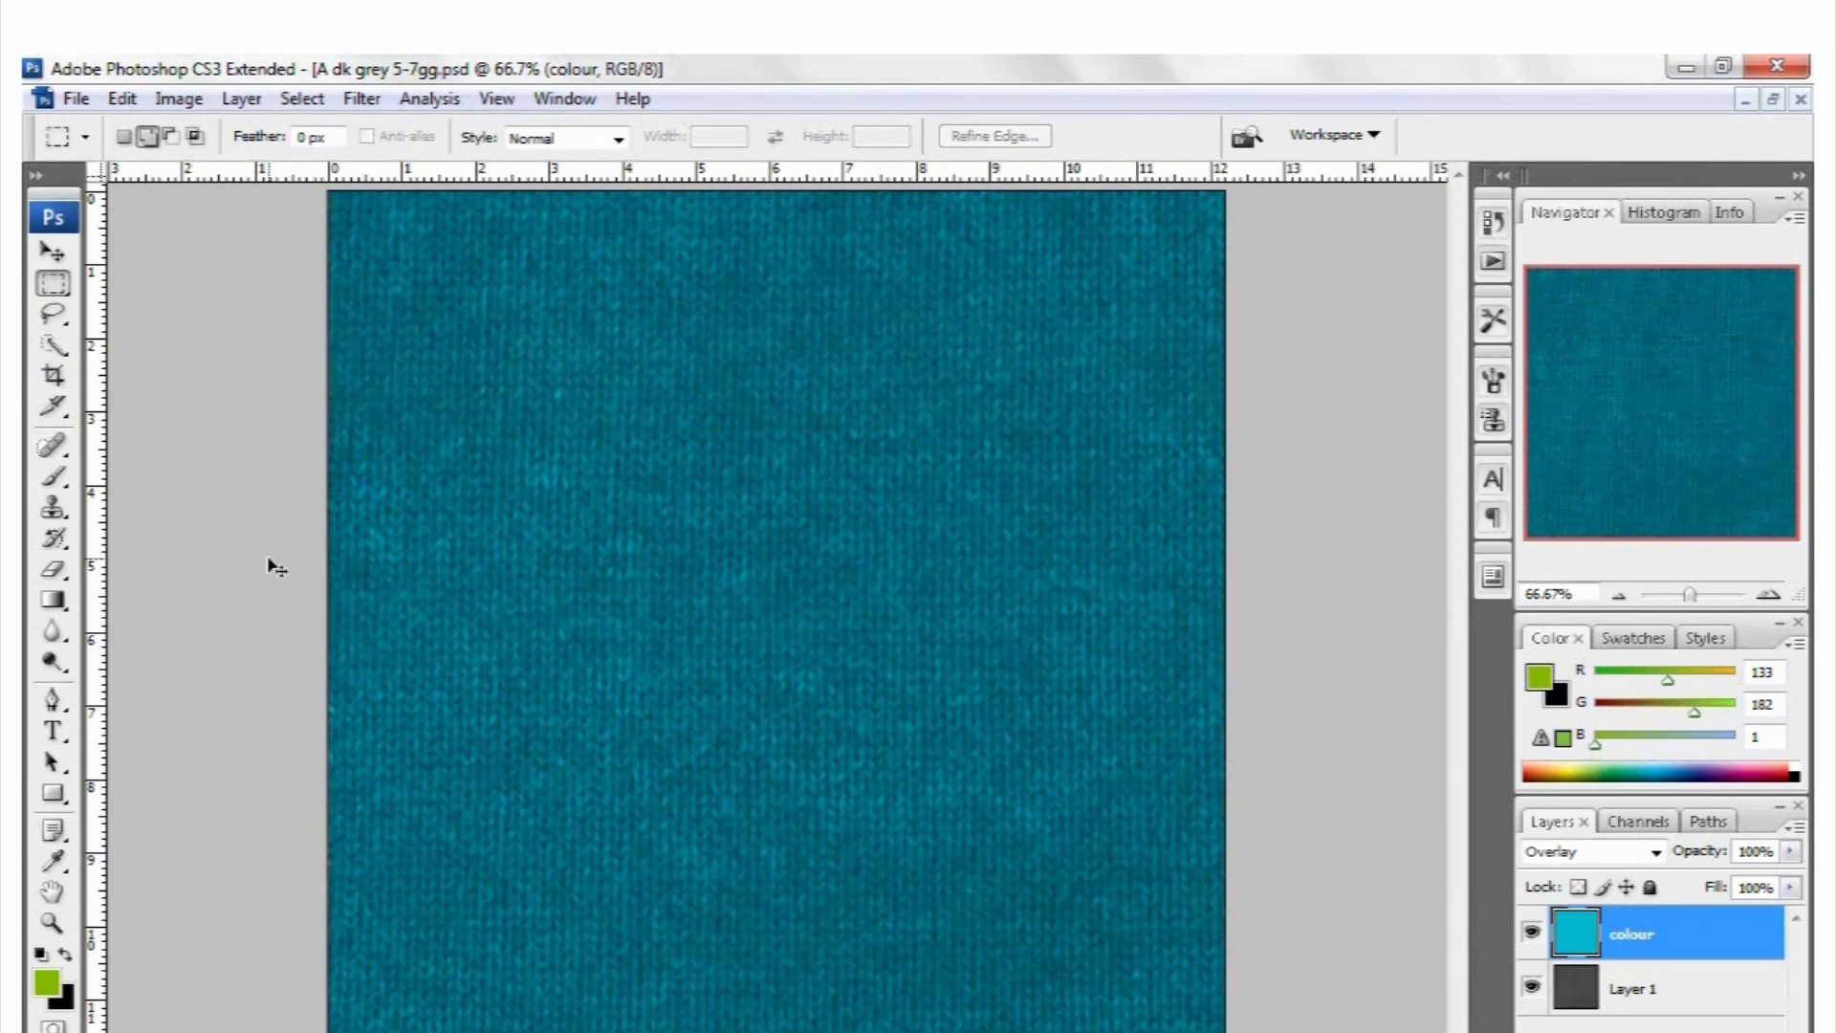
pyautogui.click(179, 98)
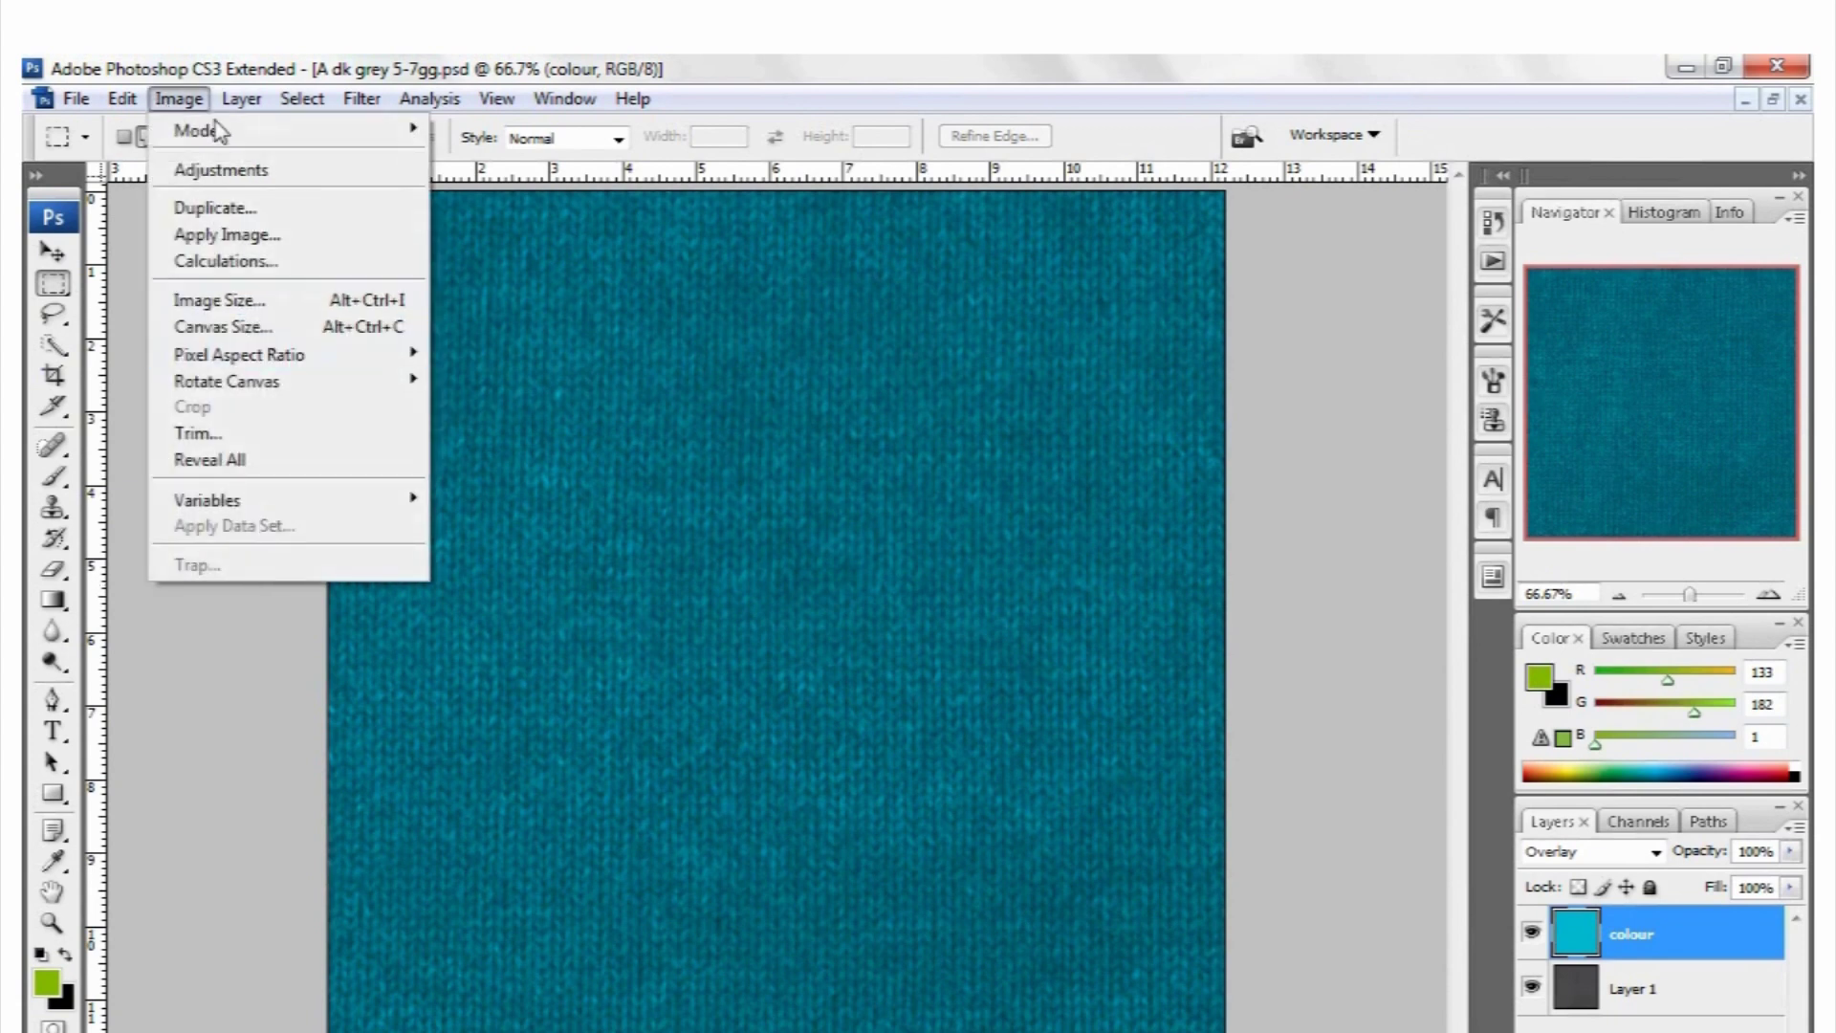
pyautogui.moveTo(241, 99)
pyautogui.click(272, 1031)
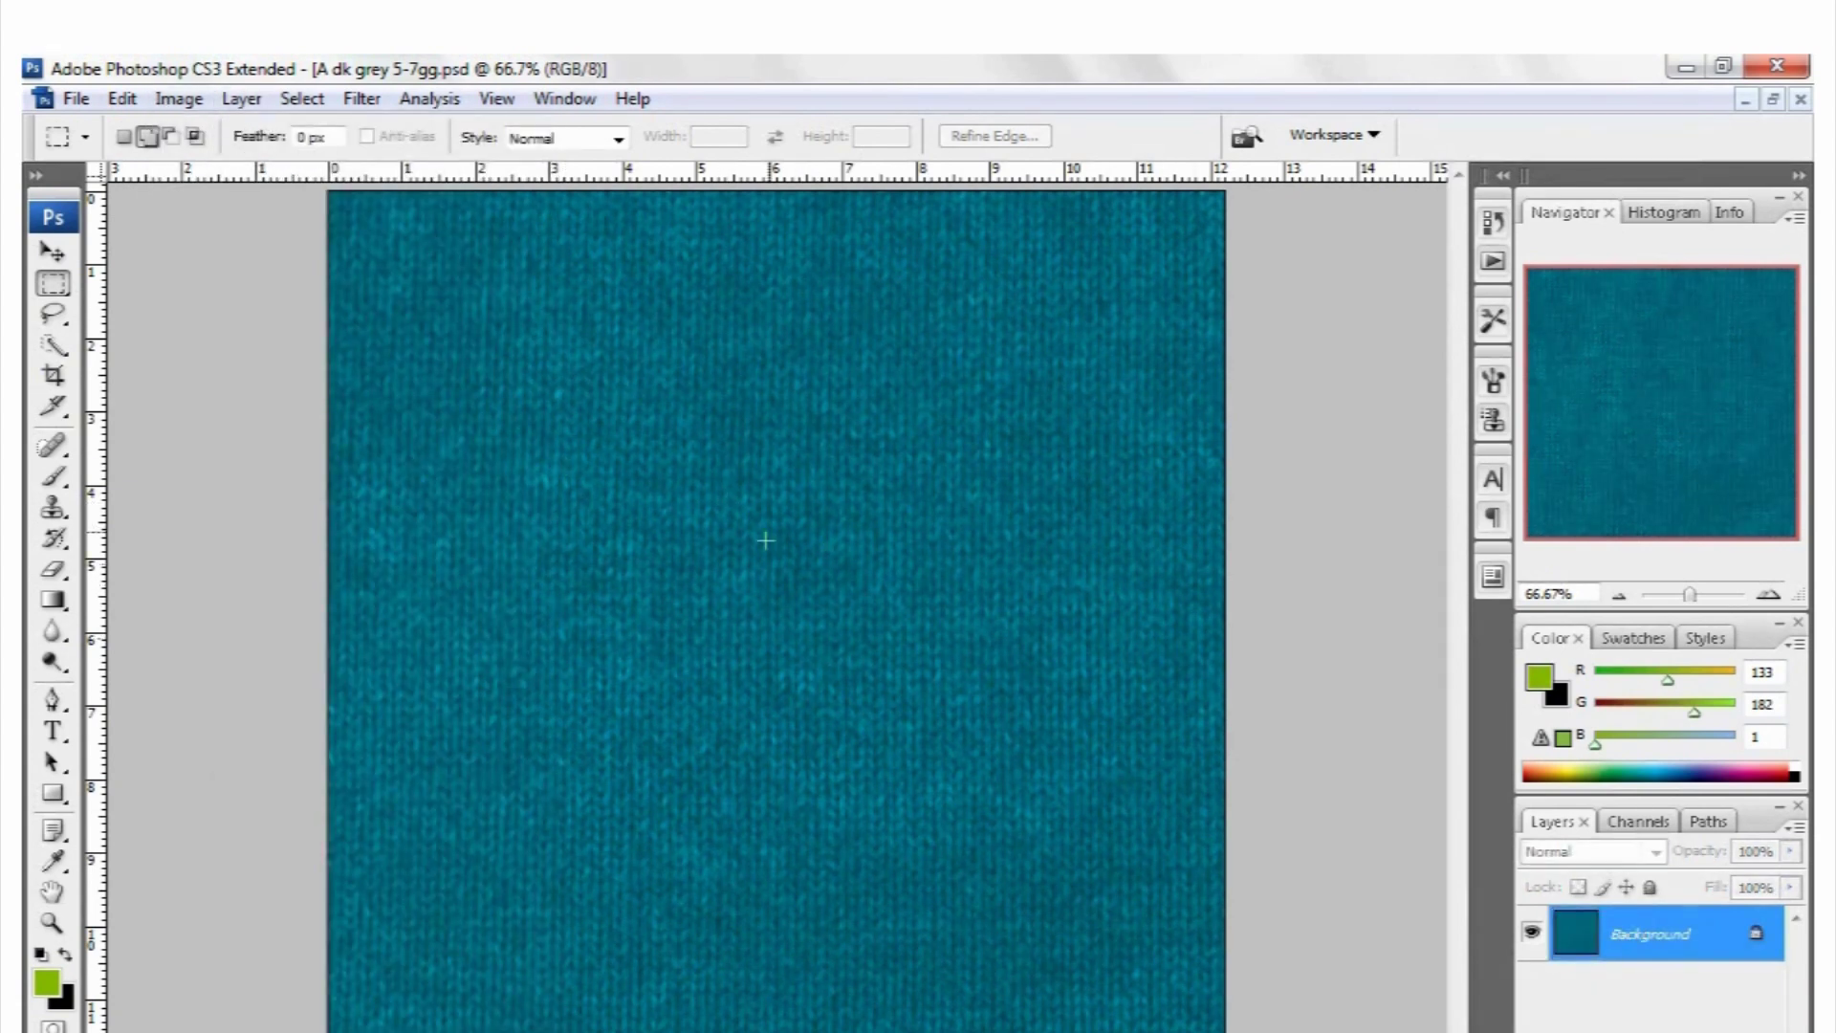
# Copy the whole flattened fabric image into the Illustrator garment drawing and move it toward the garment's right side
pyautogui.hotkey('ctrl', 'a')
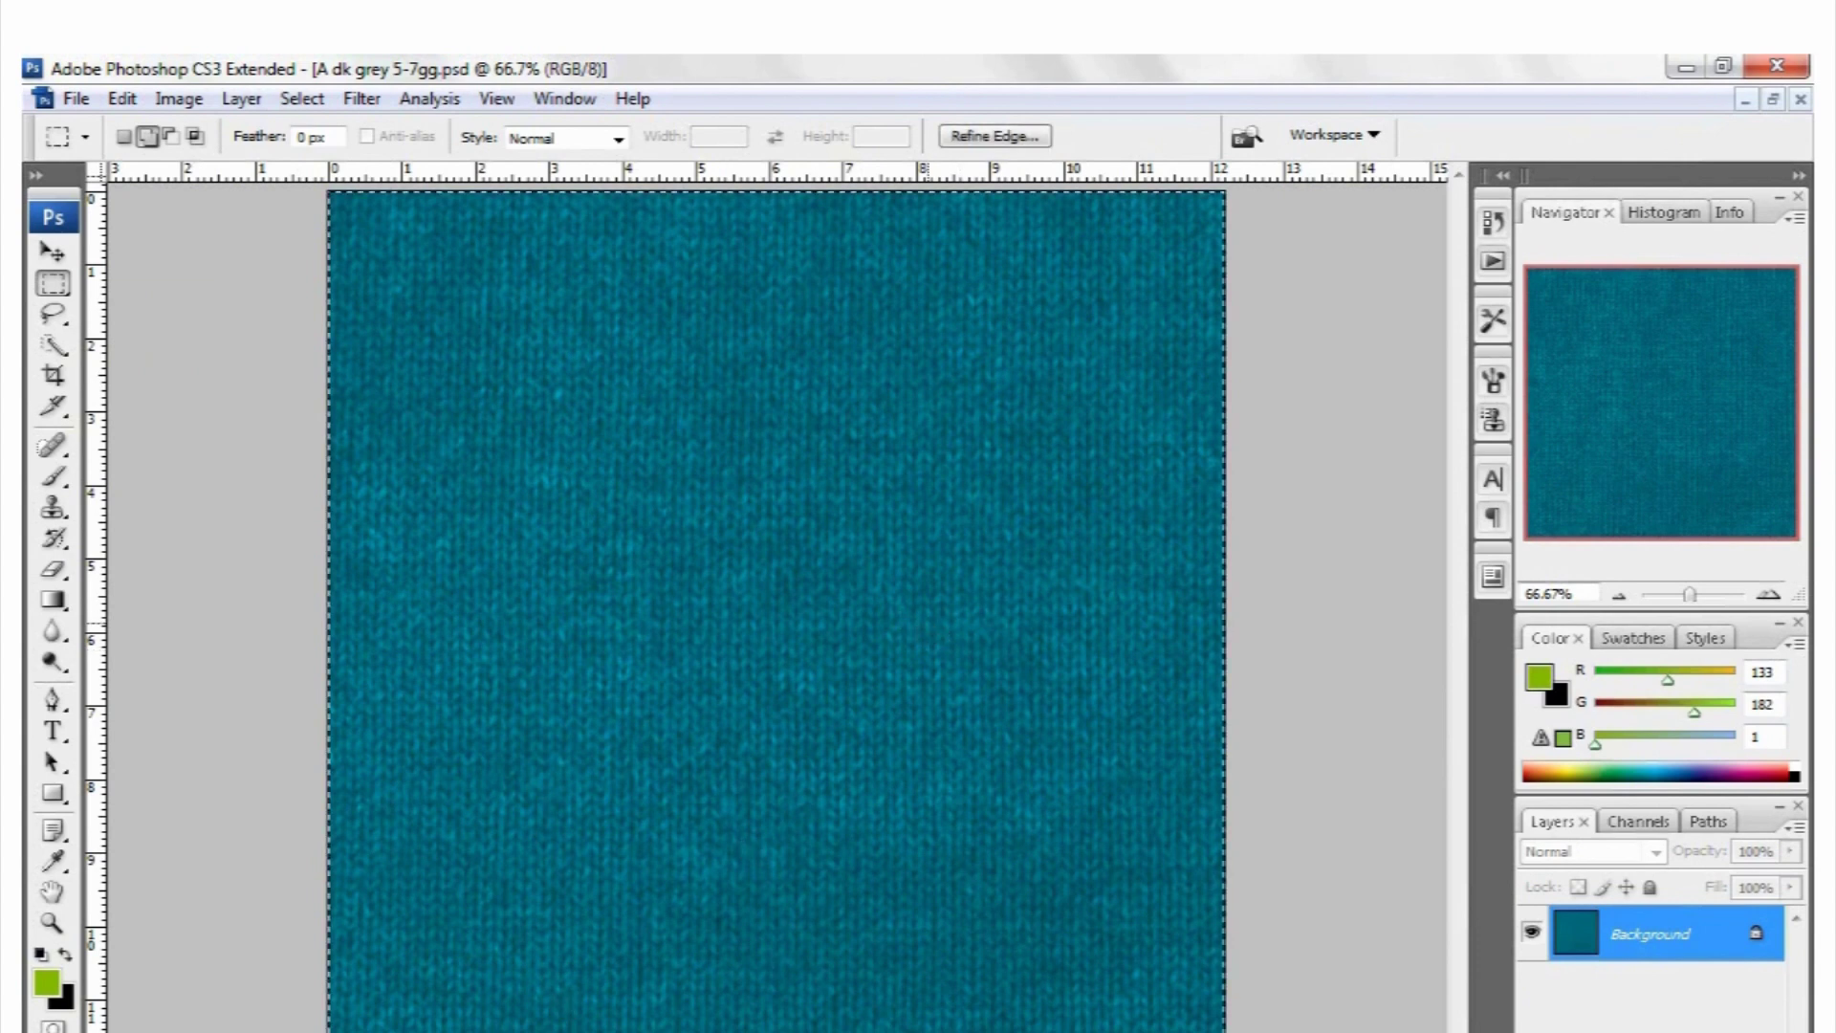
pyautogui.hotkey('alt', 'Tab')
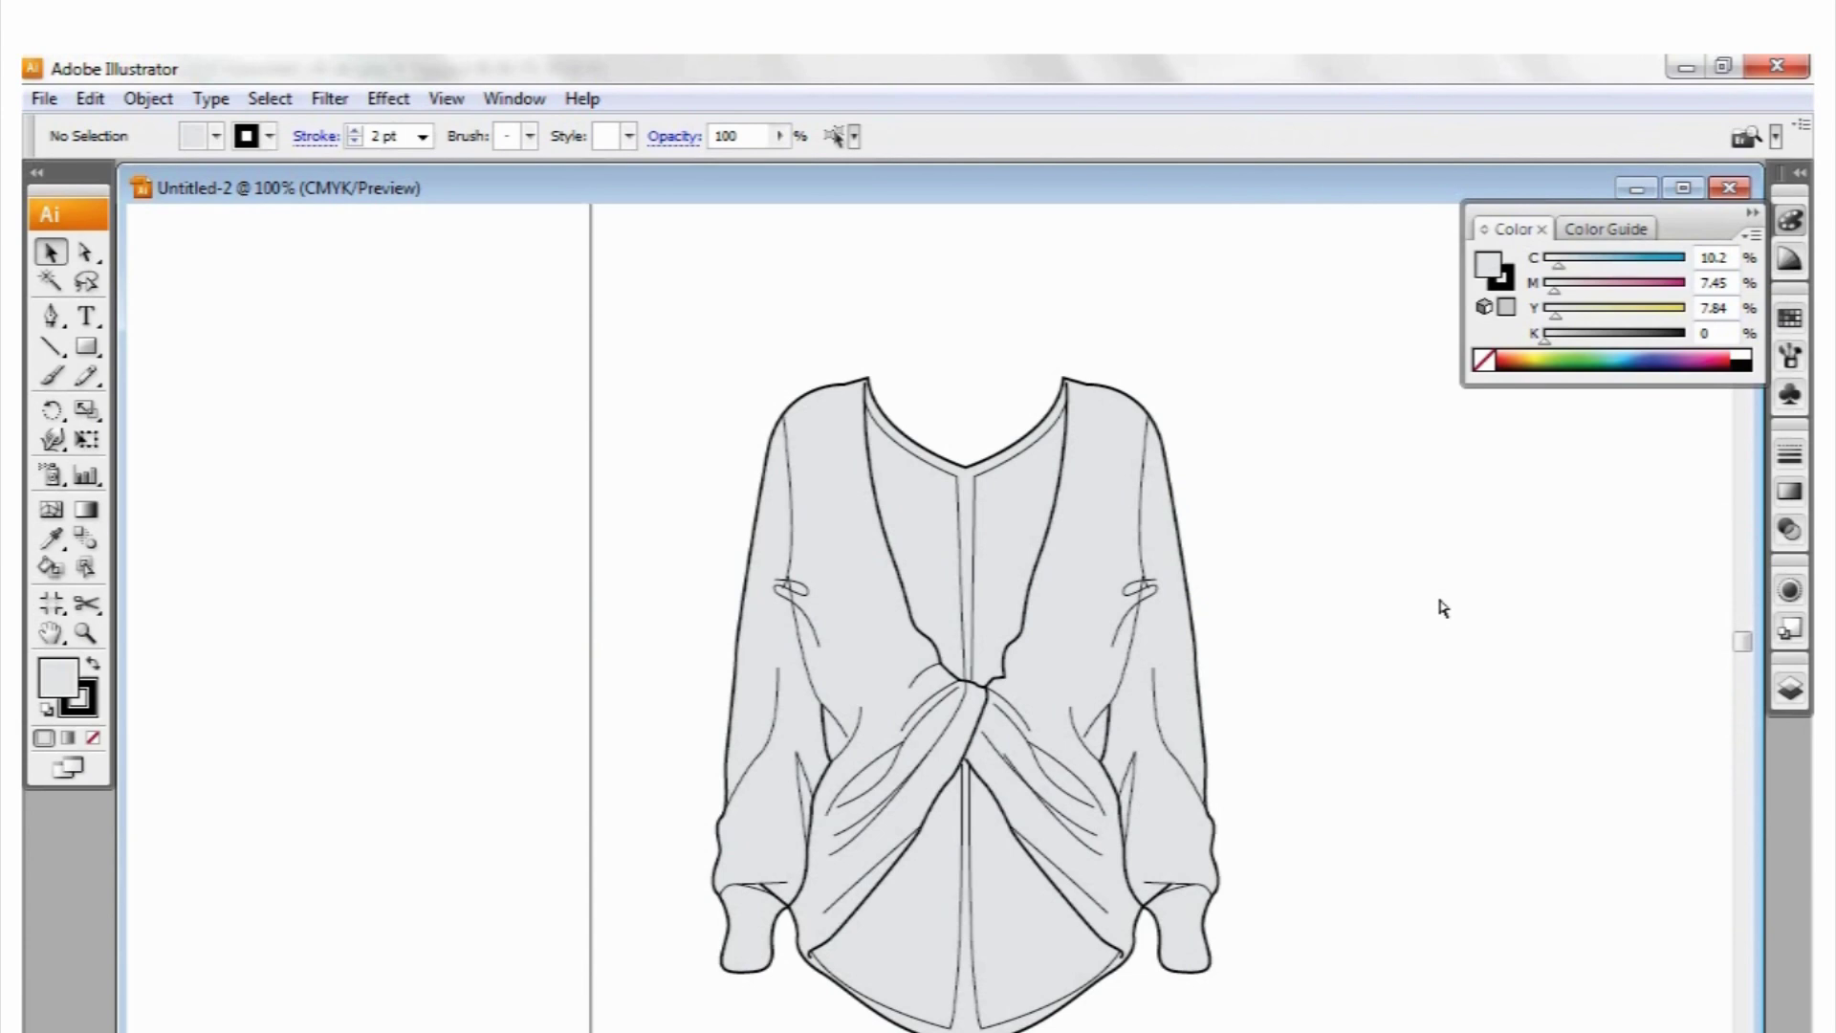
pyautogui.hotkey('ctrl', 'v')
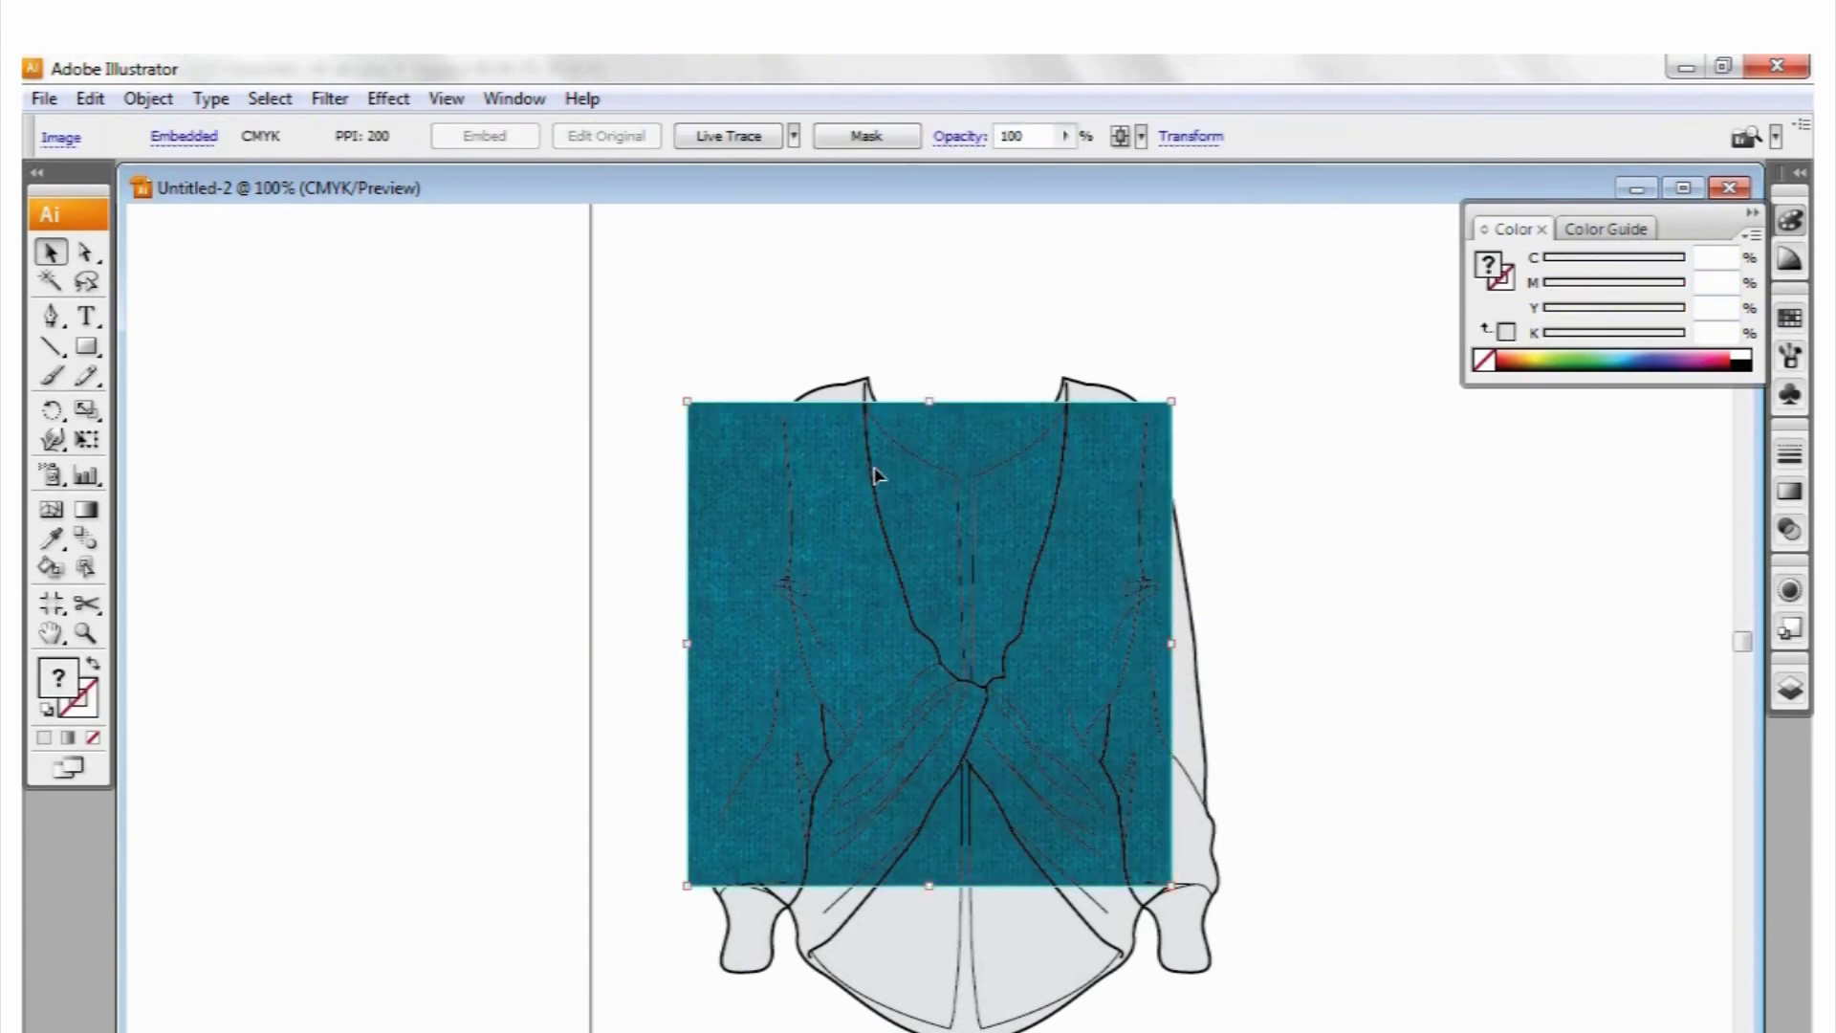
pyautogui.click(365, 418)
pyautogui.moveTo(1060, 557); pyautogui.dragTo(1112, 571)
# Send the pasted fabric image behind the garment drawing
pyautogui.hscroll(3, 1248, 648)
pyautogui.hotkey('ctrl', '+')
pyautogui.hotkey('ctrl', '+')
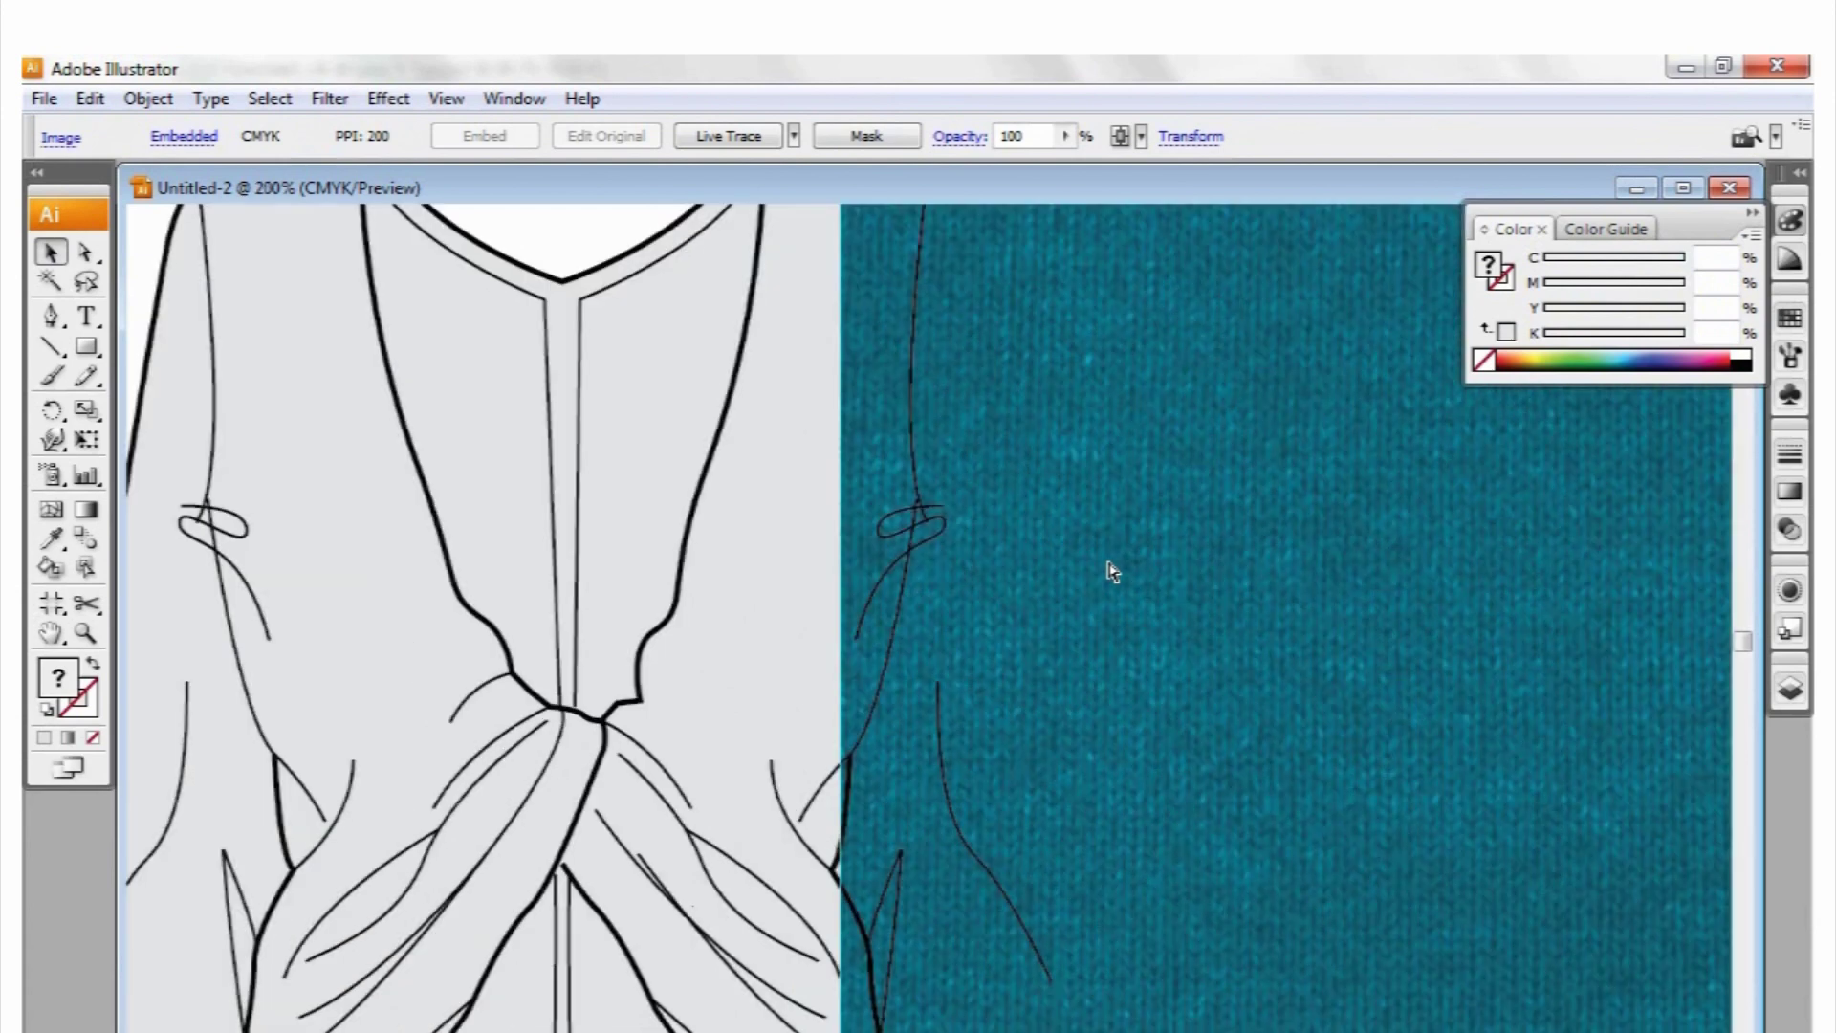
pyautogui.hotkey('ctrl', 'shift', '[')
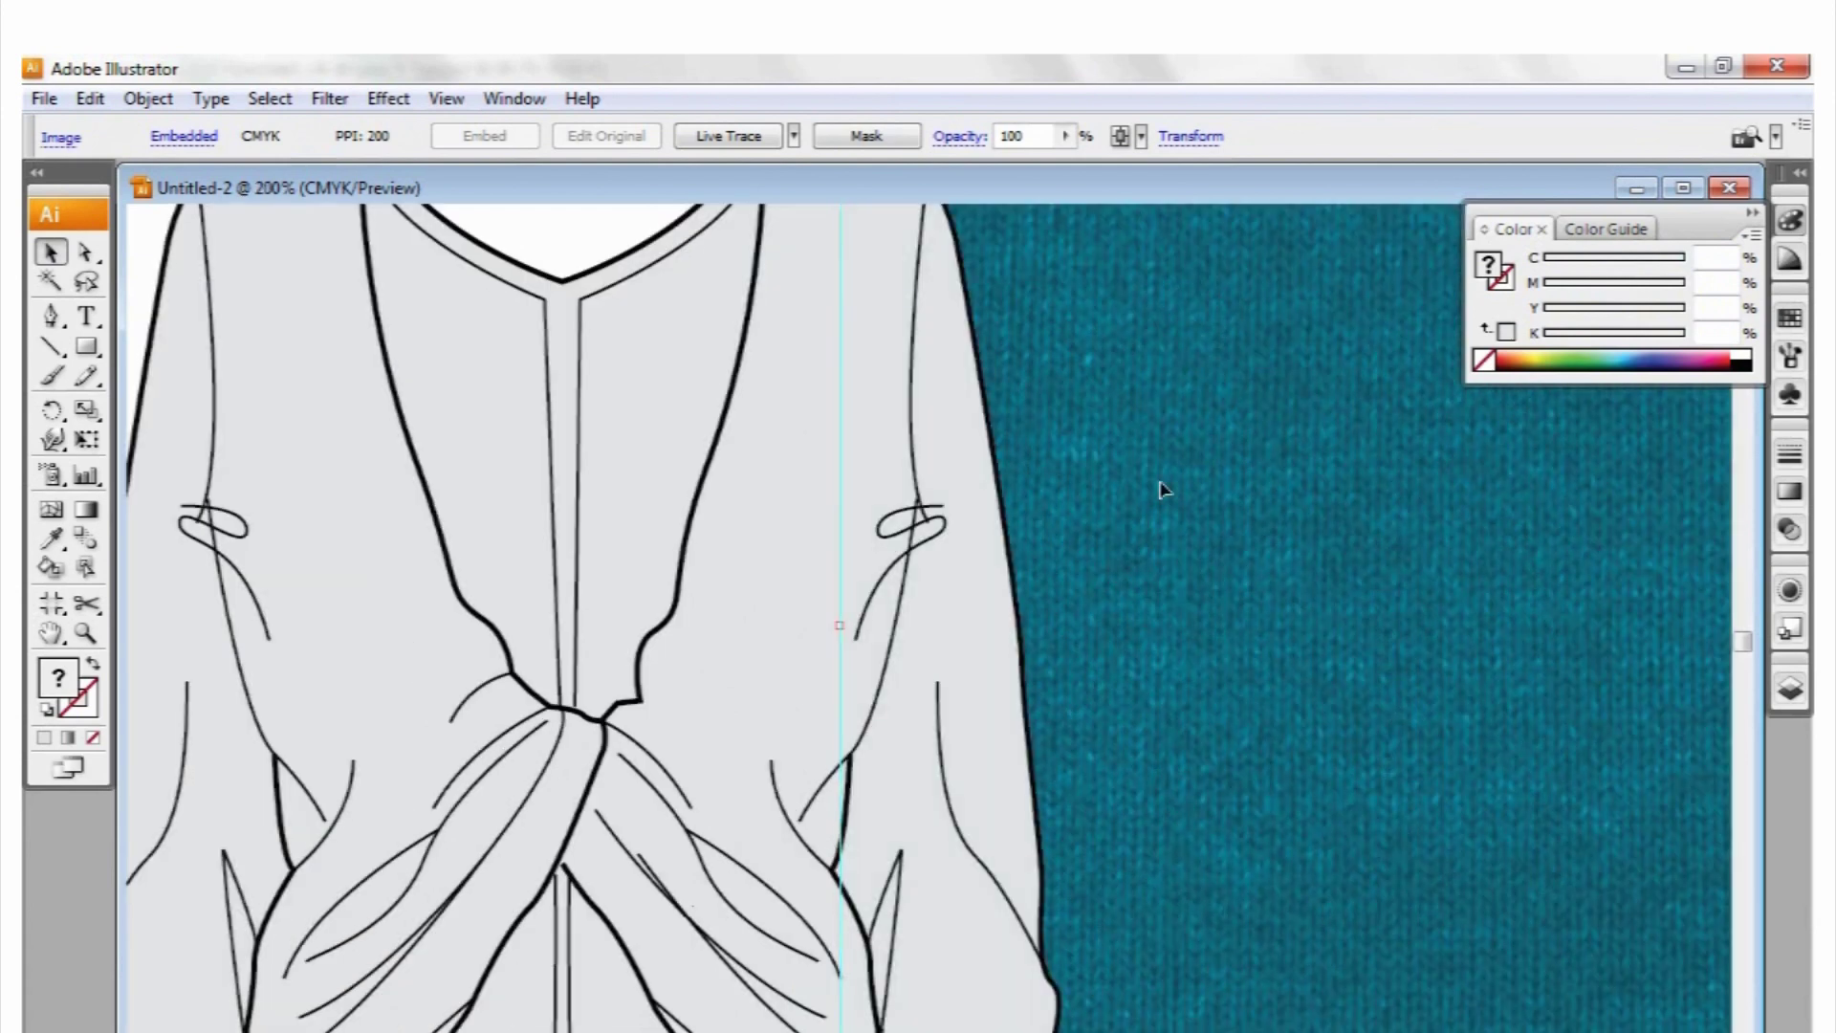
pyautogui.scroll(3, 1164, 489)
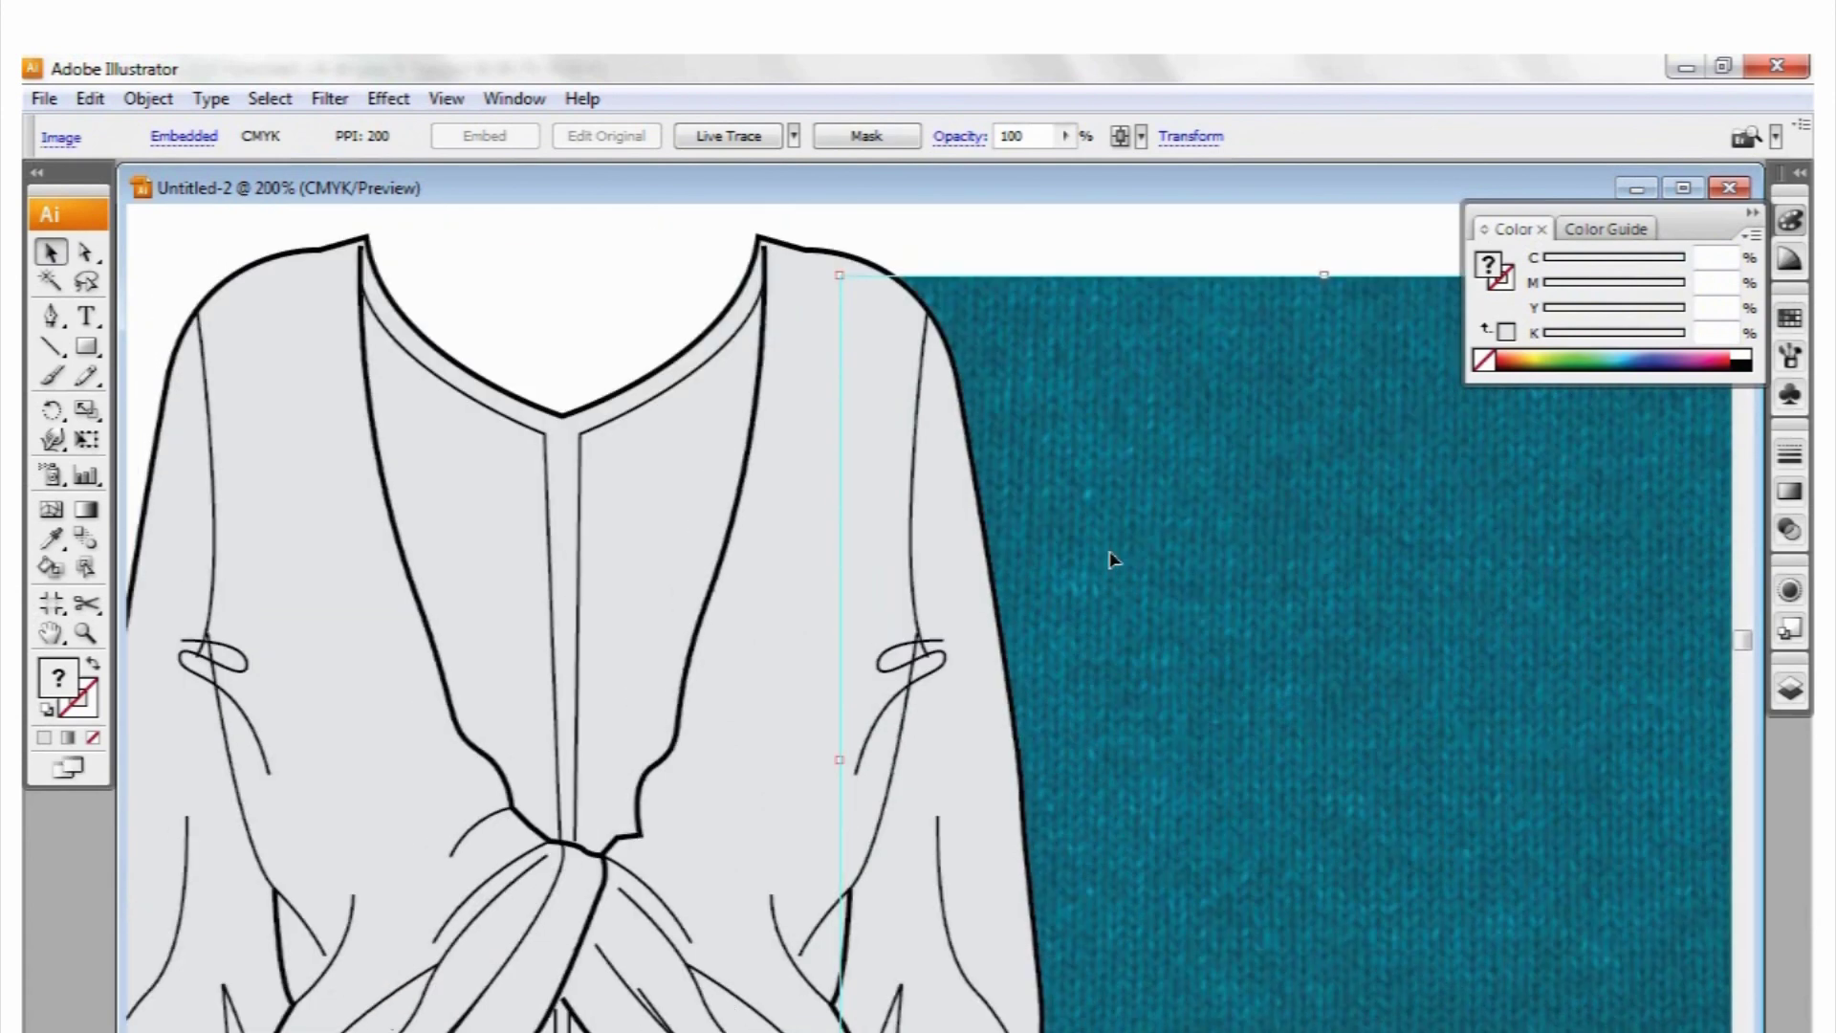
# Scale the fabric image down to a small square of about 424 PPI beside the garment's right sleeve
pyautogui.hscroll(5, 1169, 445)
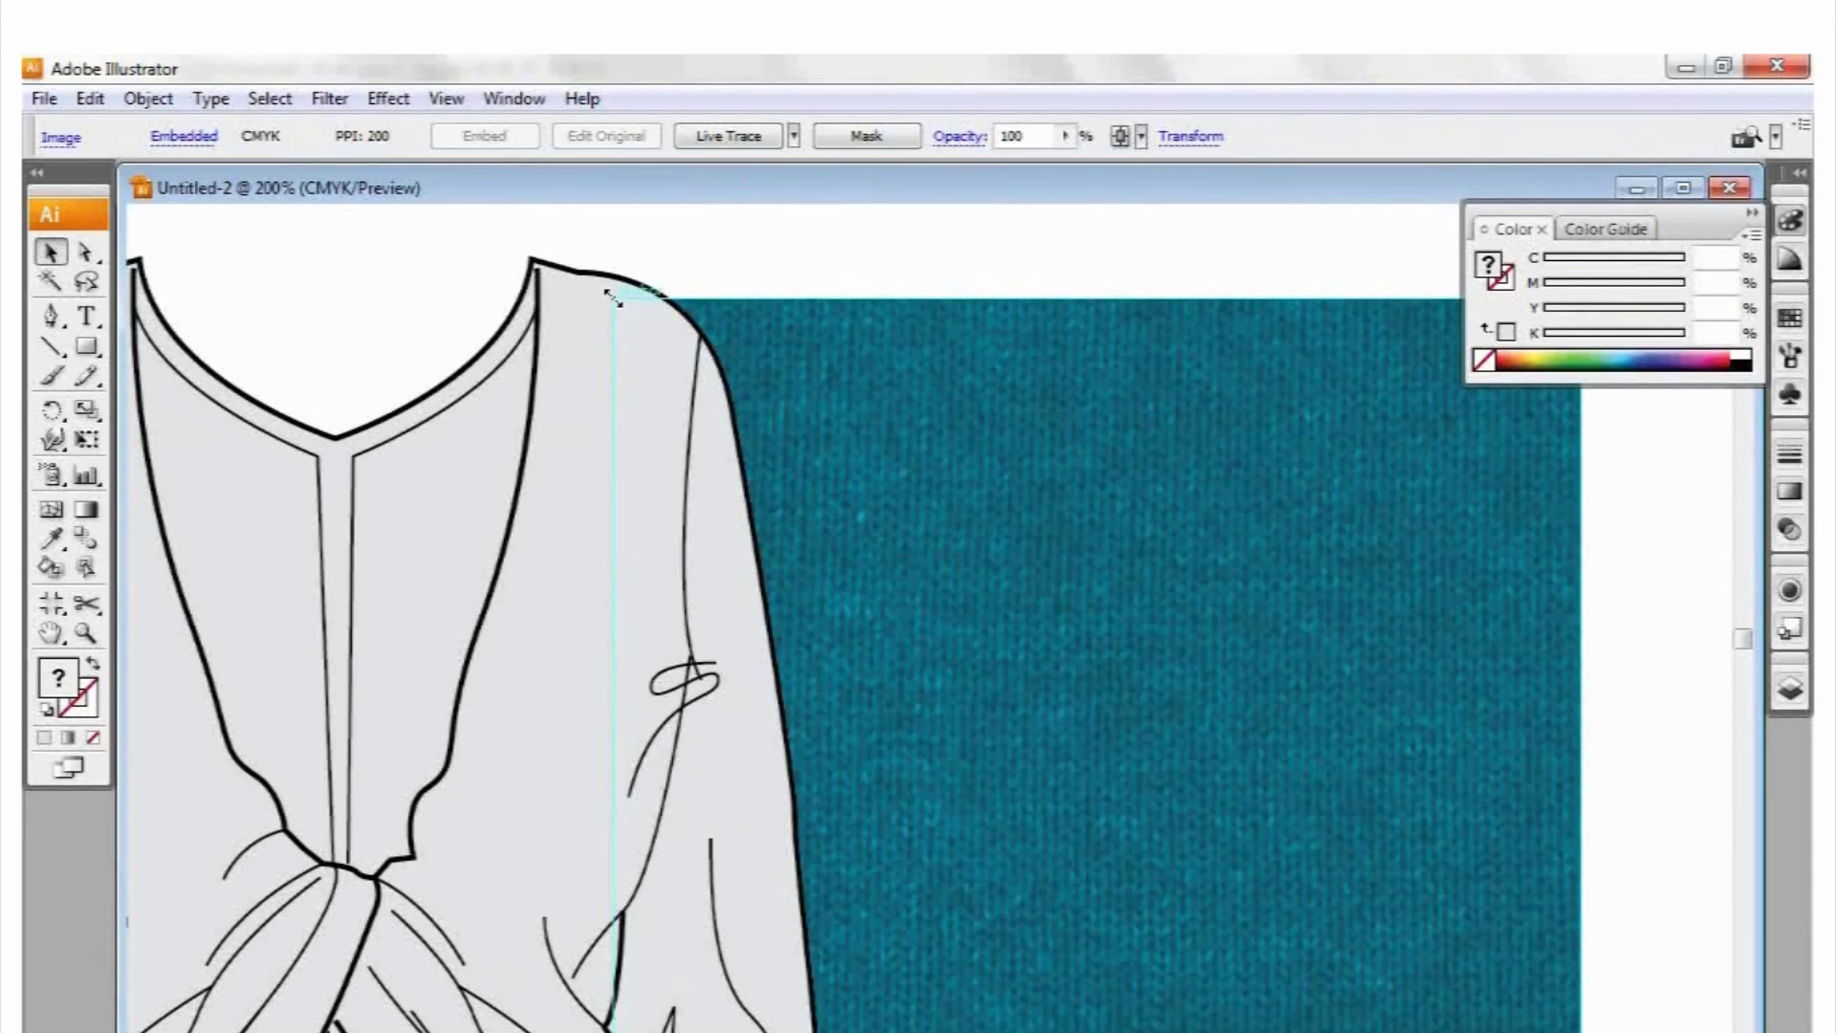
pyautogui.moveTo(627, 325); pyautogui.dragTo(1214, 904)
pyautogui.moveTo(1332, 941); pyautogui.dragTo(1016, 537)
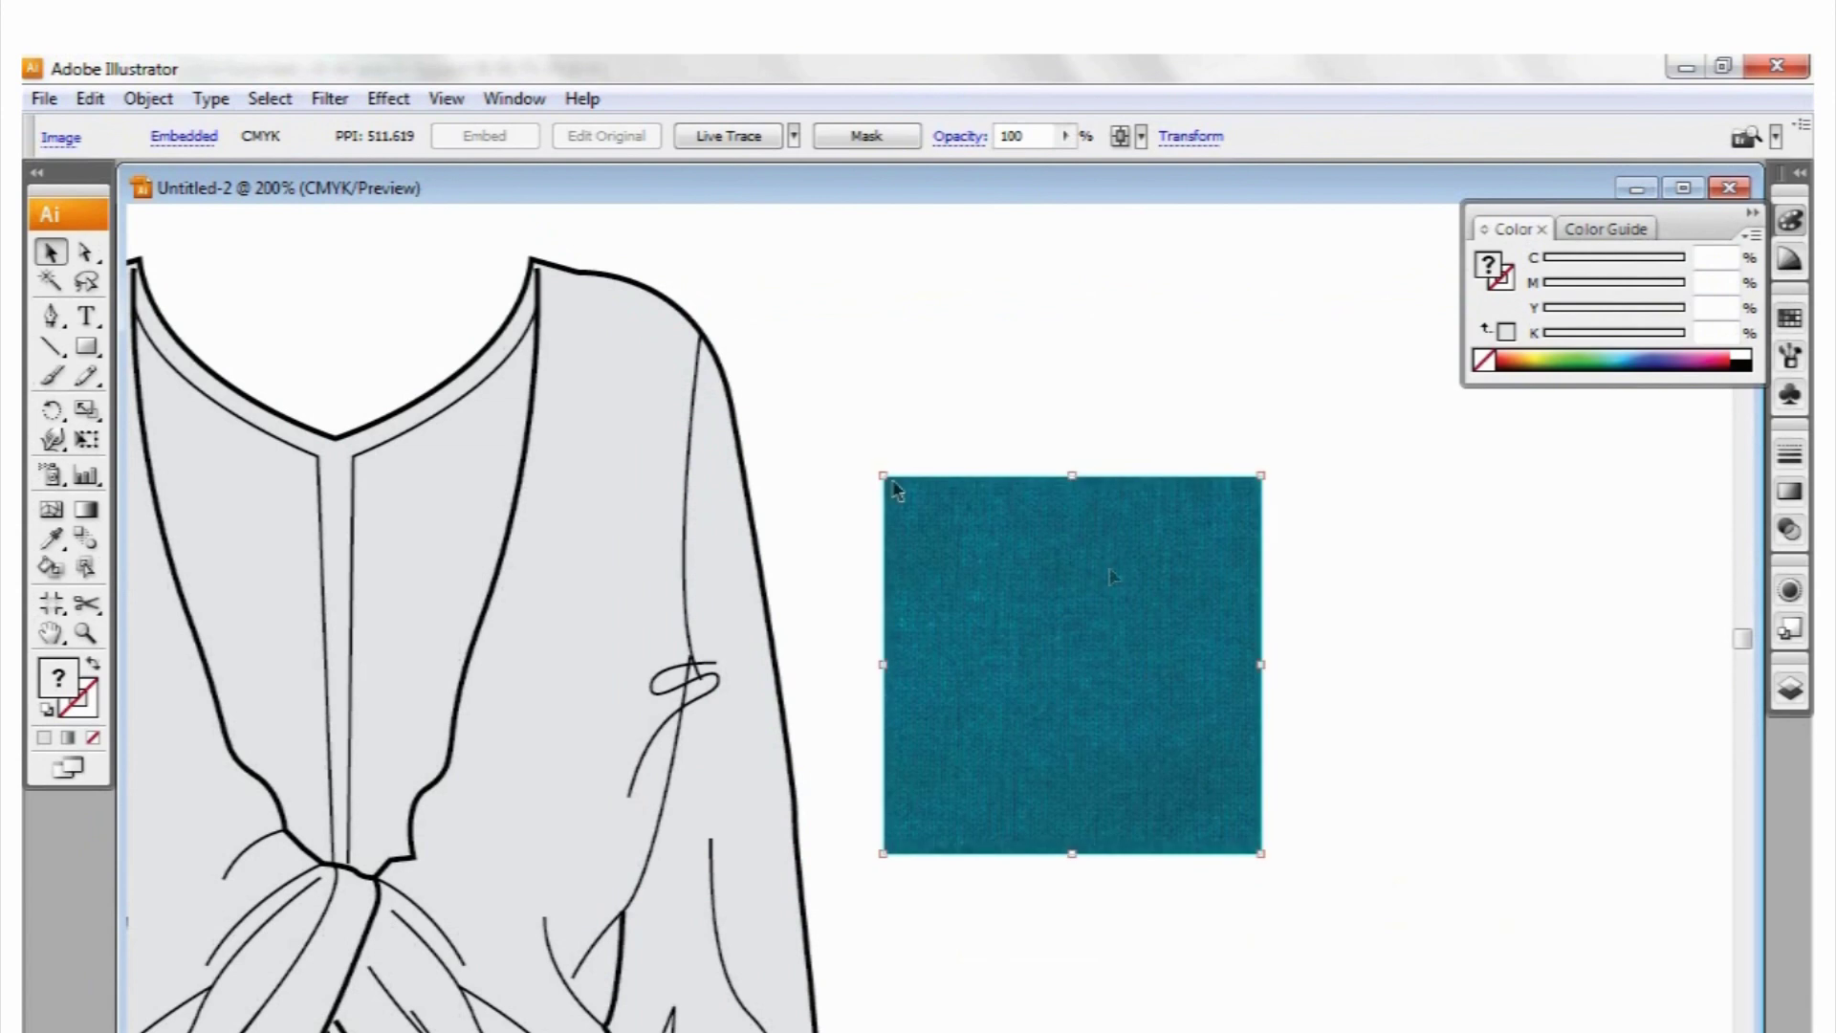
pyautogui.moveTo(889, 476)
pyautogui.mouseDown()
pyautogui.moveTo(841, 398)
pyautogui.moveTo(812, 399)
pyautogui.moveTo(718, 287)
pyautogui.moveTo(734, 326)
pyautogui.mouseUp()
# Try tiling the fabric behind the garment's shoulders with a duplicate alongside, and delete the duplicate and return the swatch to the garment's right
pyautogui.hotkey('ctrl', '-')
pyautogui.moveTo(877, 750); pyautogui.dragTo(1008, 673)
pyautogui.moveTo(1022, 583); pyautogui.dragTo(641, 496)
pyautogui.hotkey('ctrl', 'z')
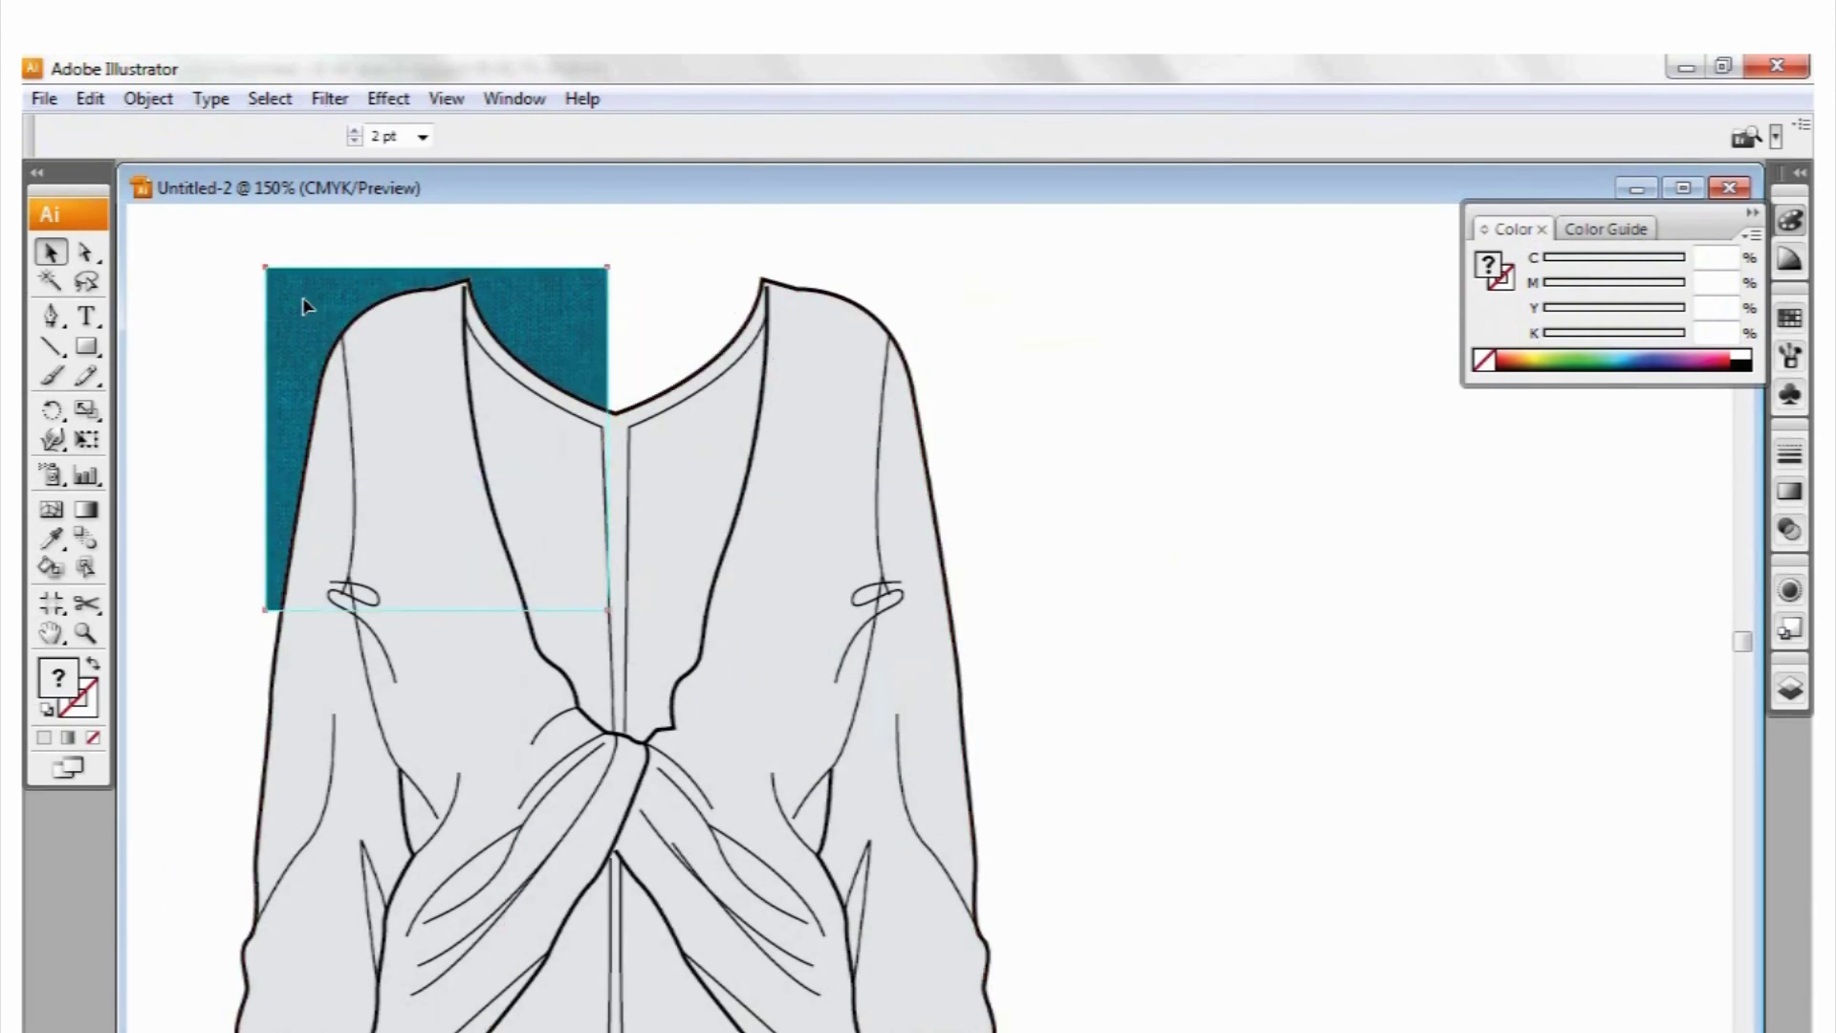
pyautogui.moveTo(301, 302); pyautogui.dragTo(790, 448)
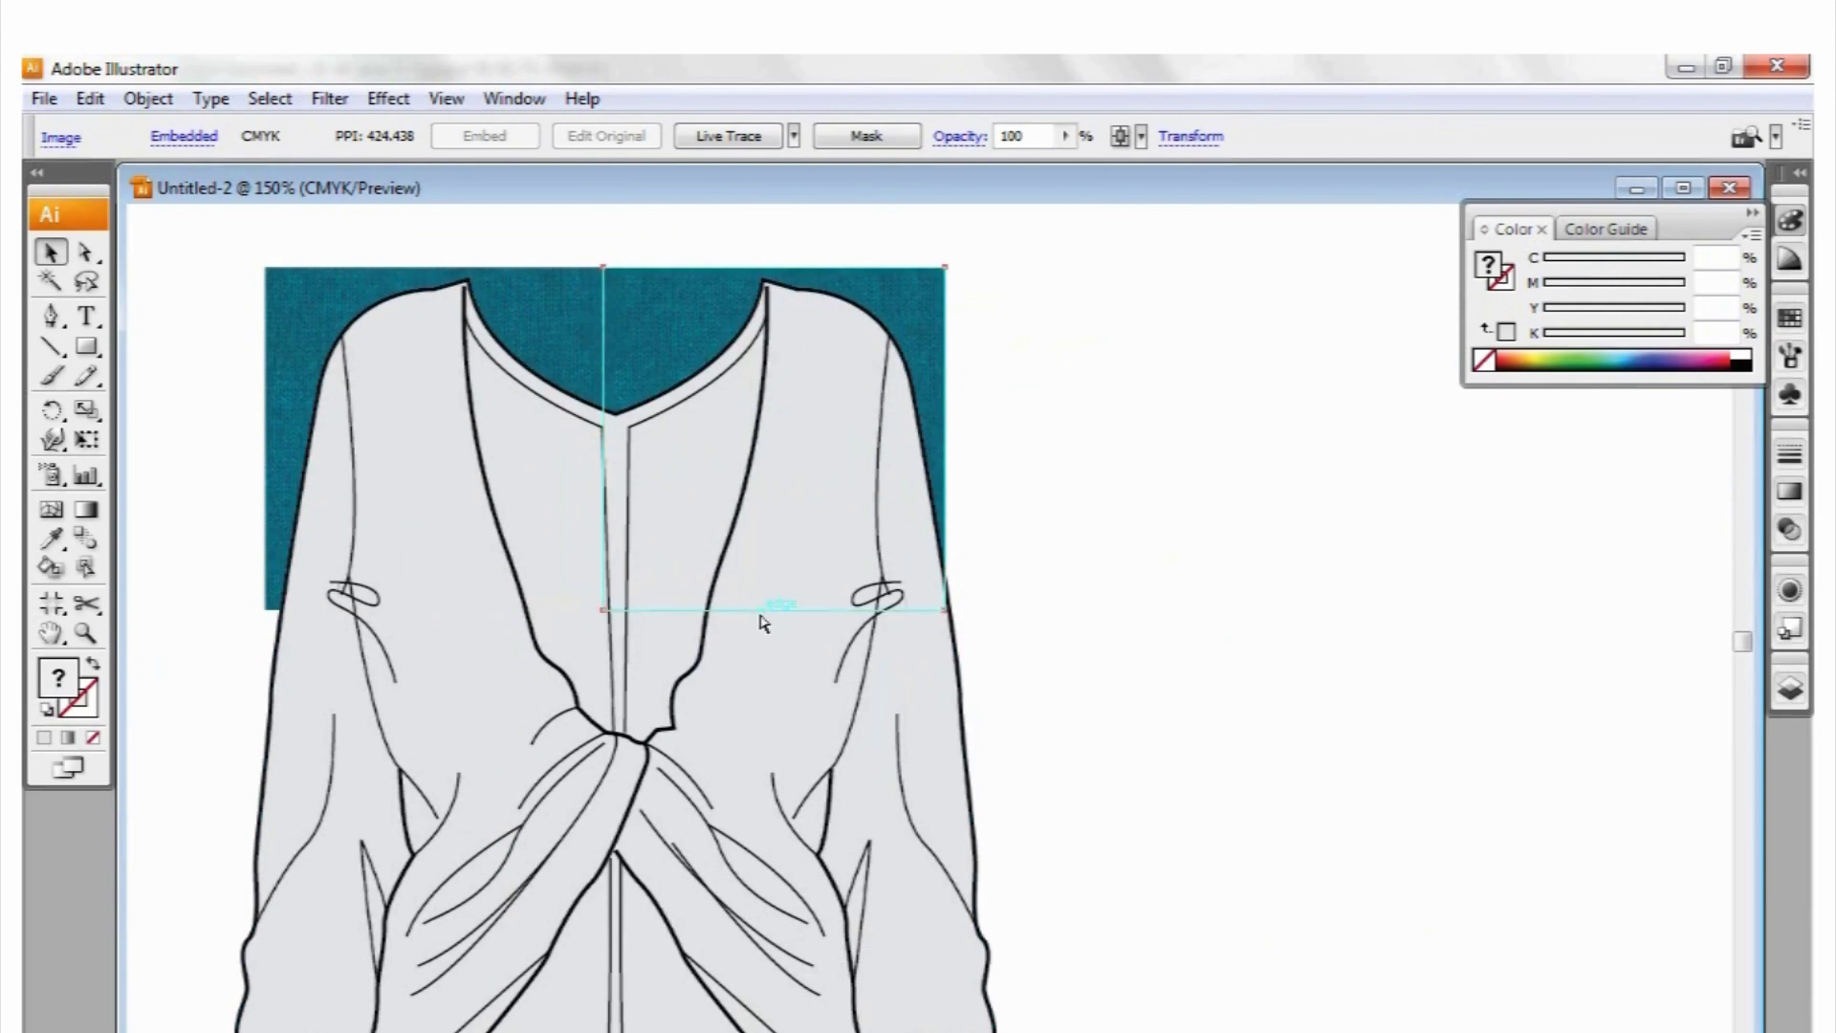
pyautogui.hotkey('ctrl', '-')
pyautogui.click(998, 444)
pyautogui.click(928, 413)
pyautogui.press('Delete')
pyautogui.moveTo(696, 433); pyautogui.dragTo(1254, 532)
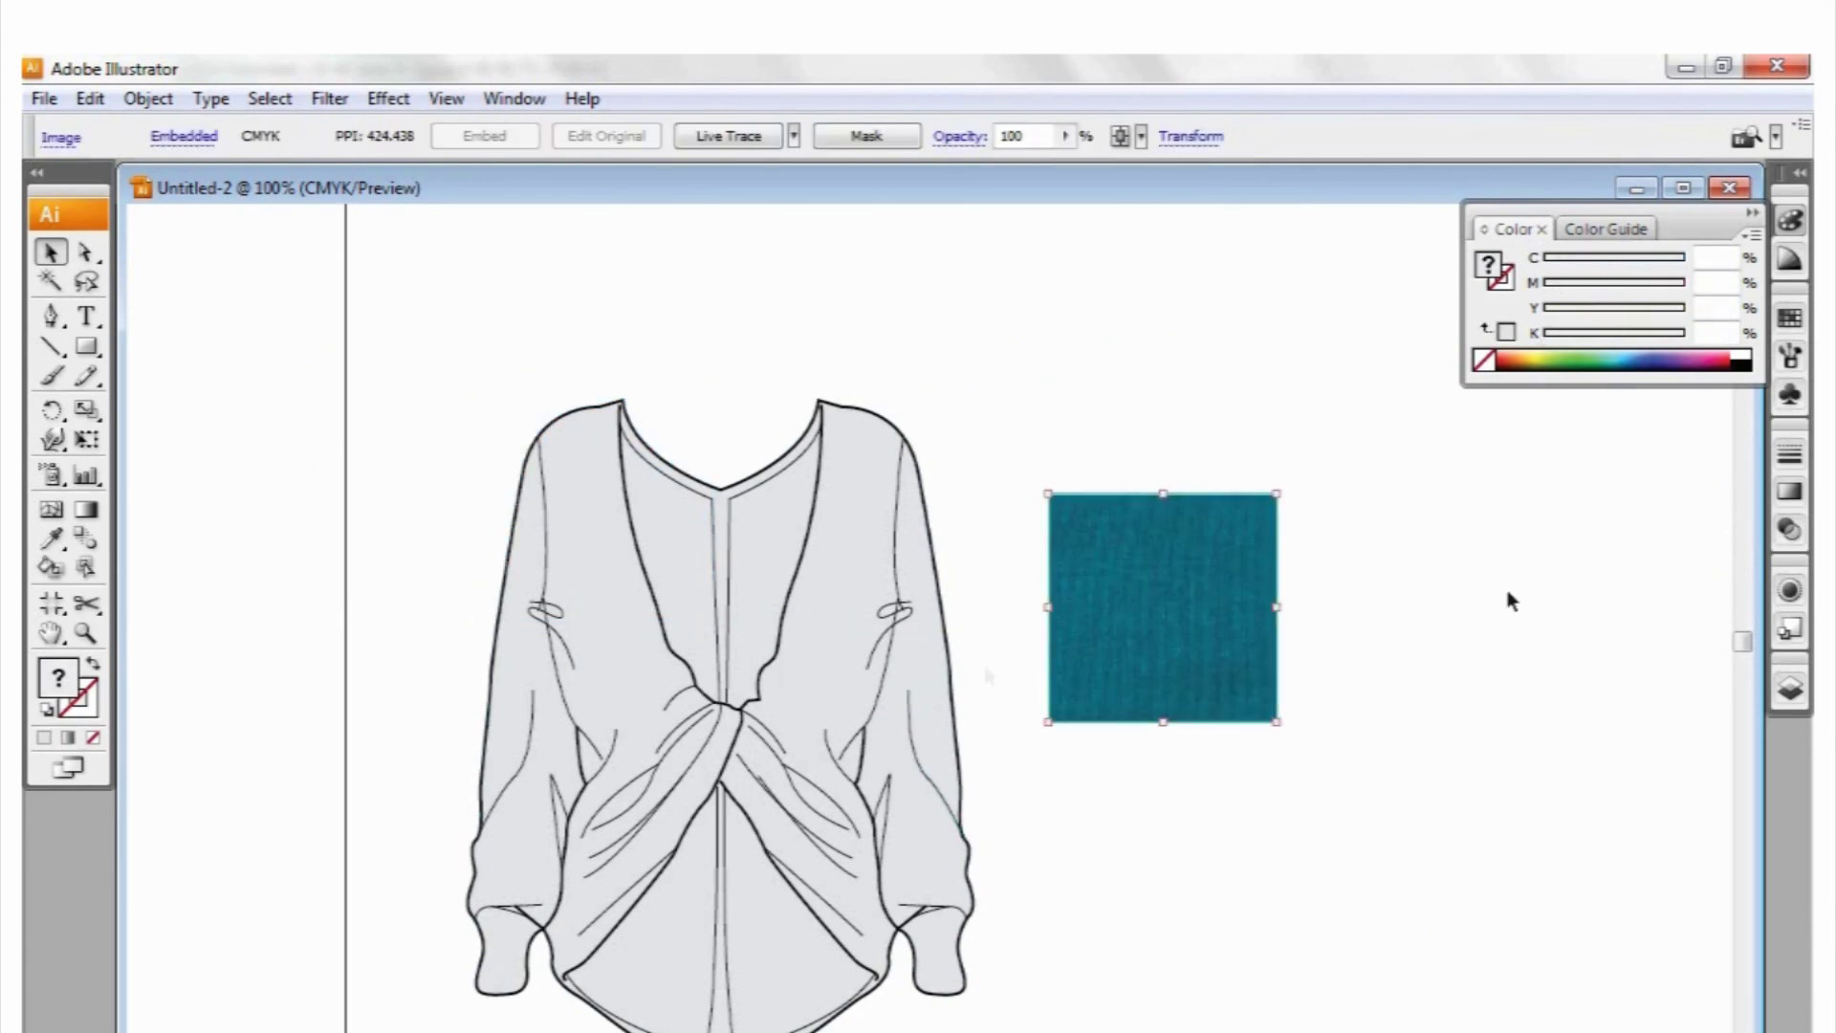
# Transfer the fabric swatch to the texture layer by cutting and pasting it, and place it to the right of the garment
pyautogui.hotkey('ctrl', 'x')
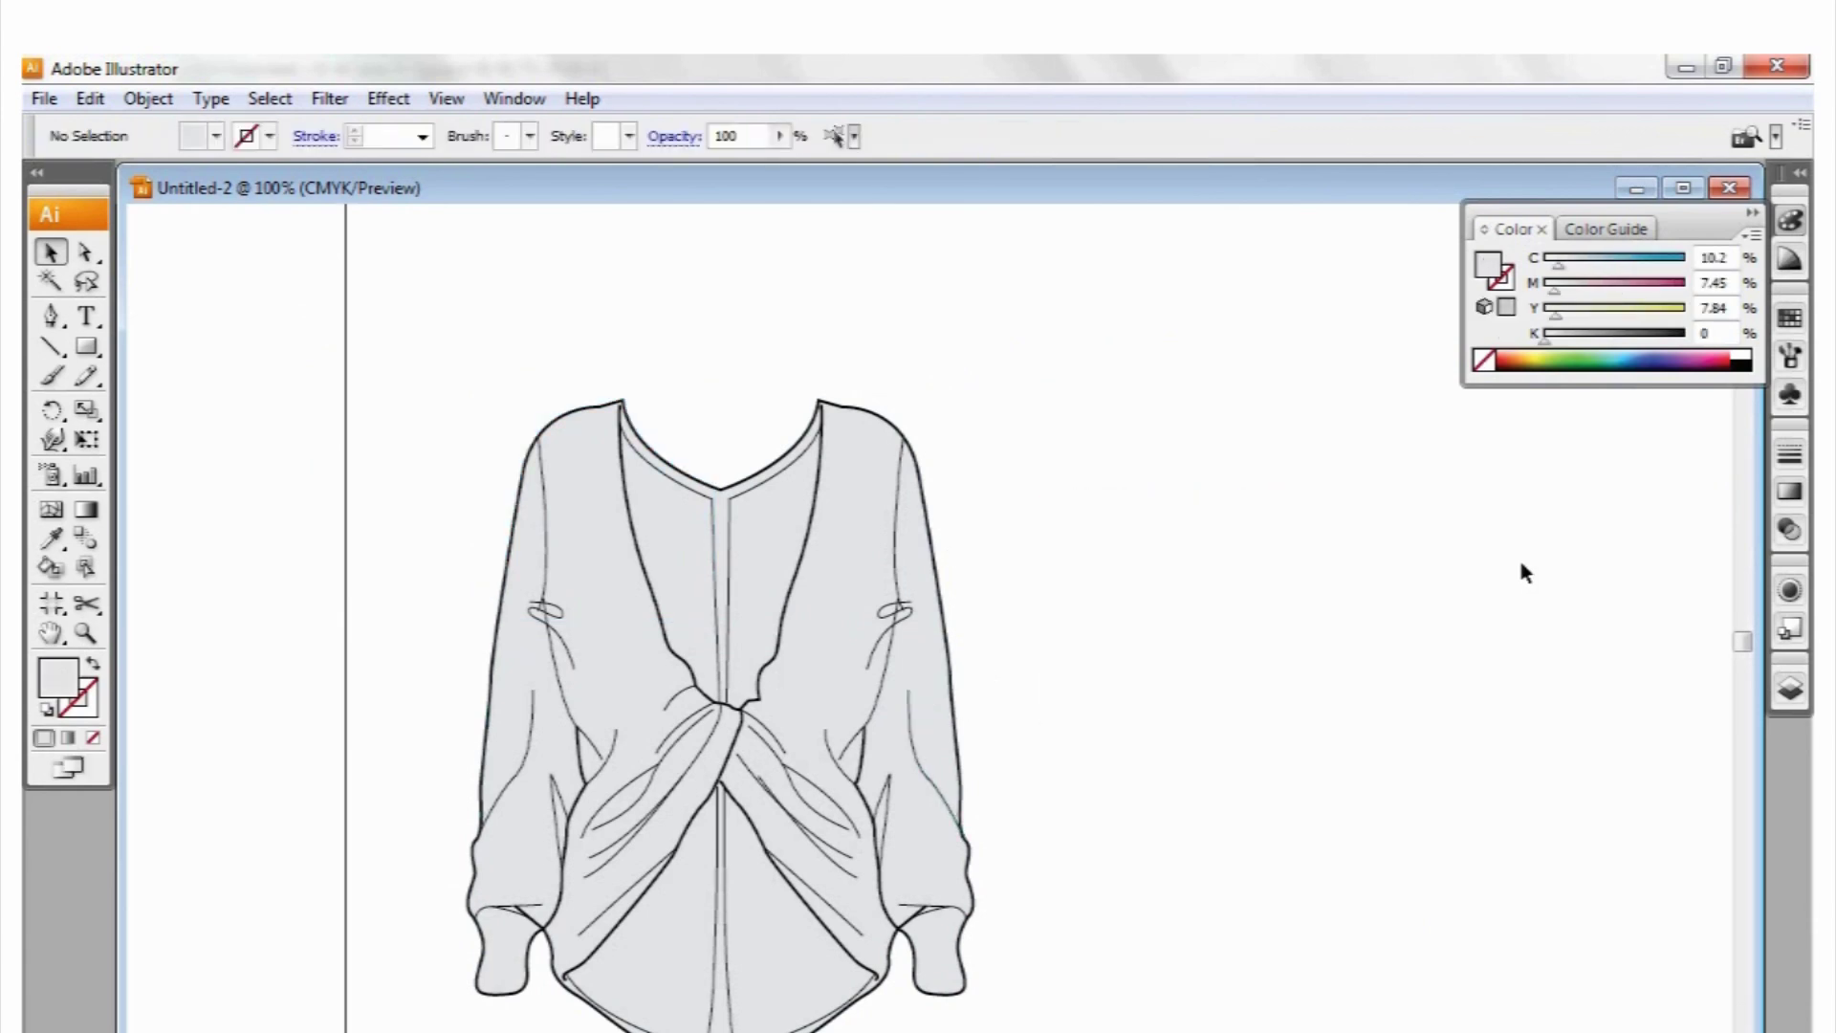
pyautogui.press('F7')
pyautogui.click(1609, 783)
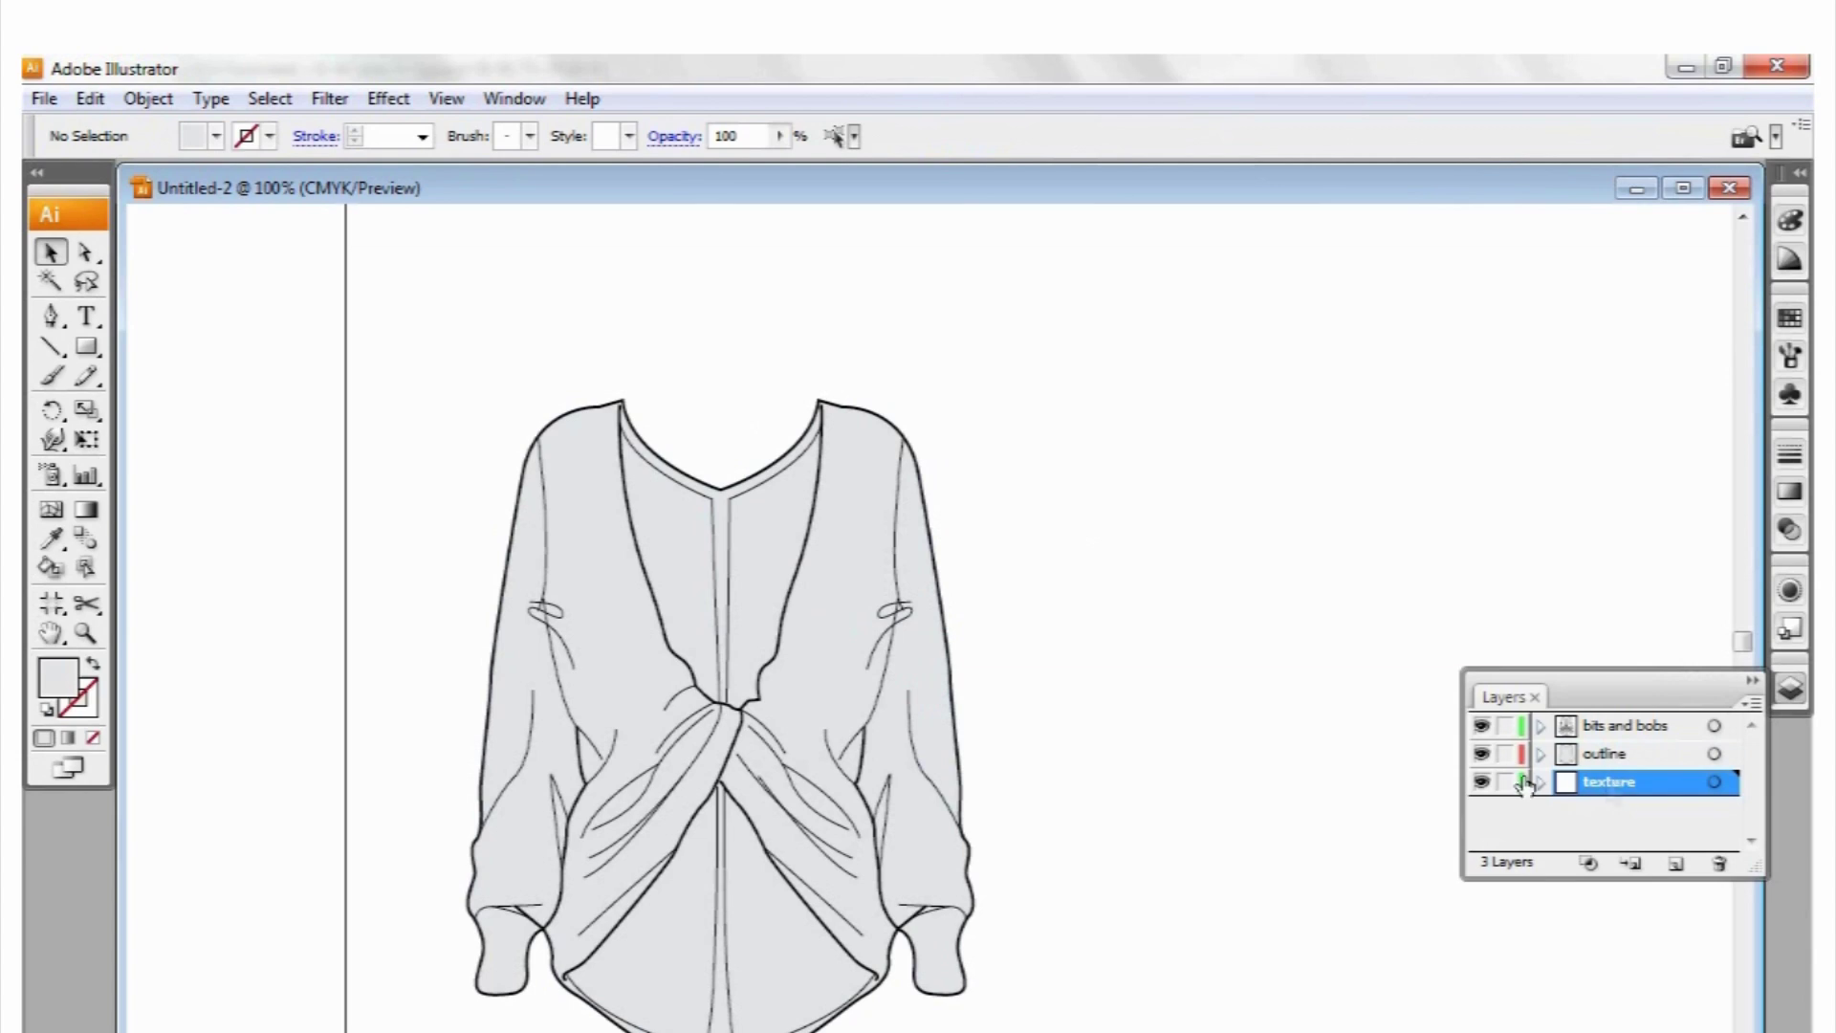
pyautogui.hotkey('ctrl', 'f')
pyautogui.hotkey('ctrl', 'f')
pyautogui.moveTo(1019, 627); pyautogui.dragTo(1340, 570)
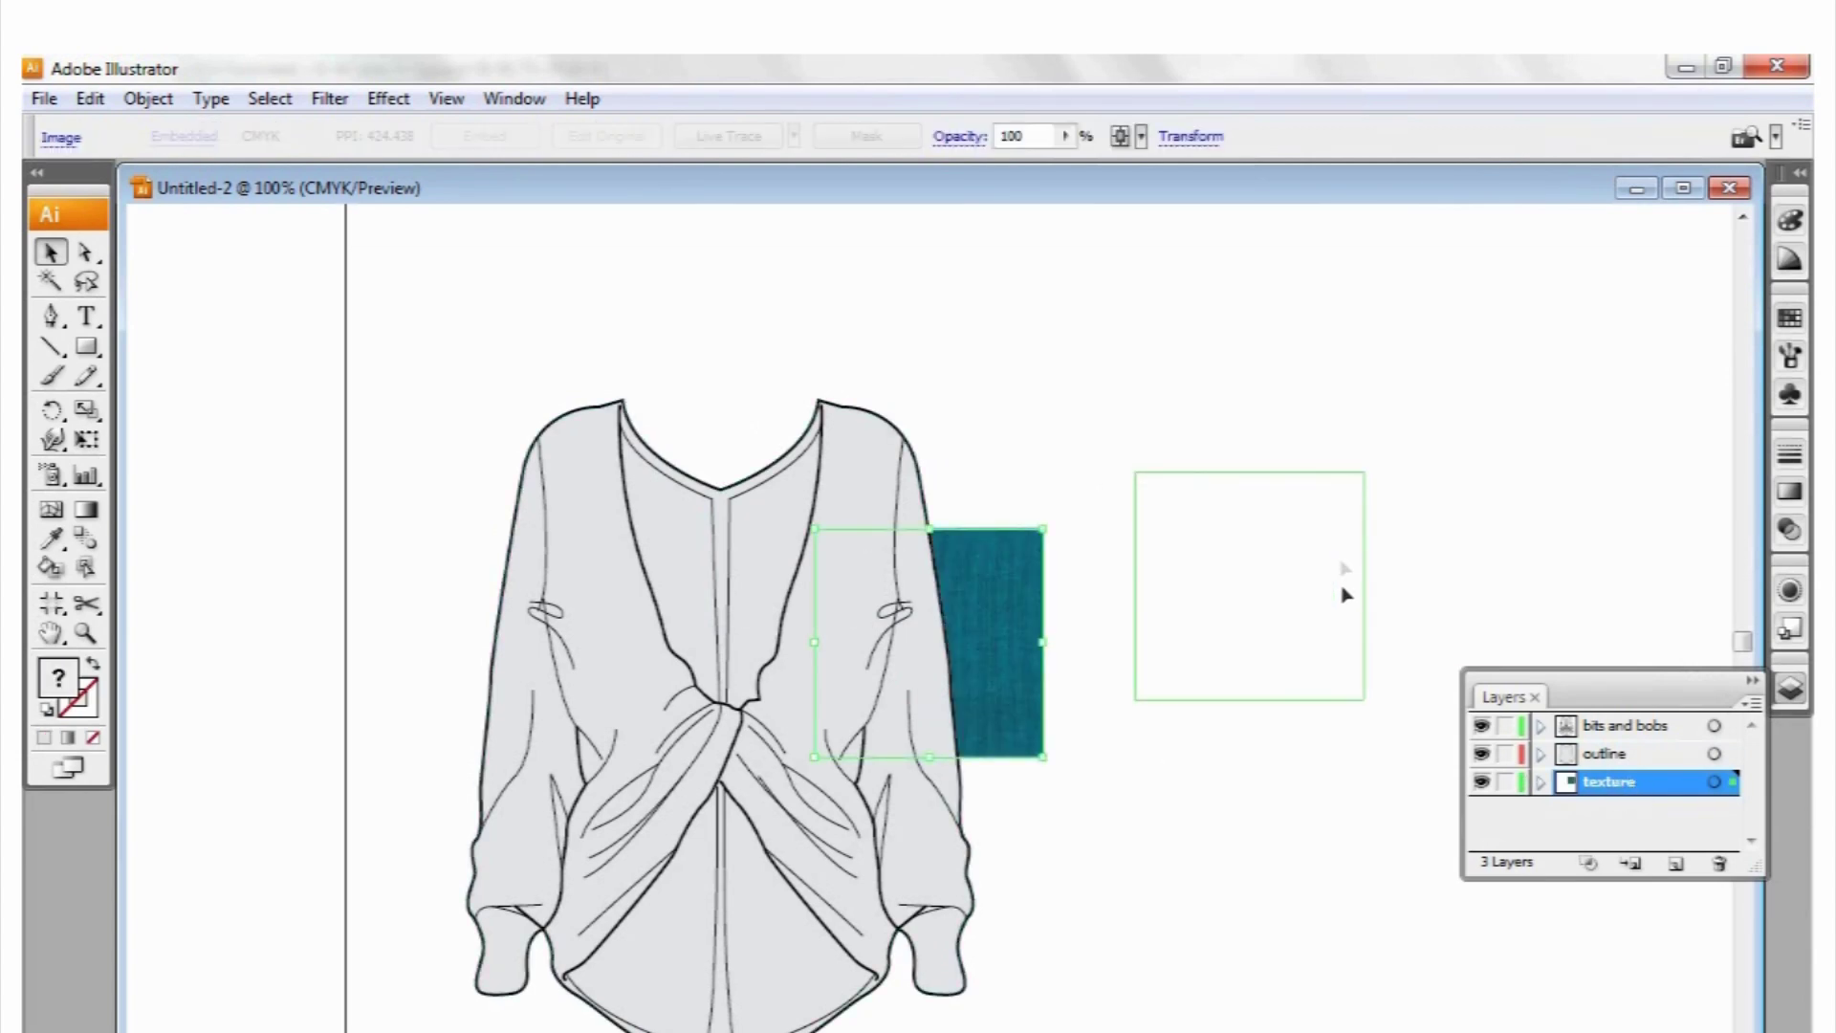
# Copy the garment's outline path and lock the bits and bobs and outline layers
pyautogui.click(1789, 317)
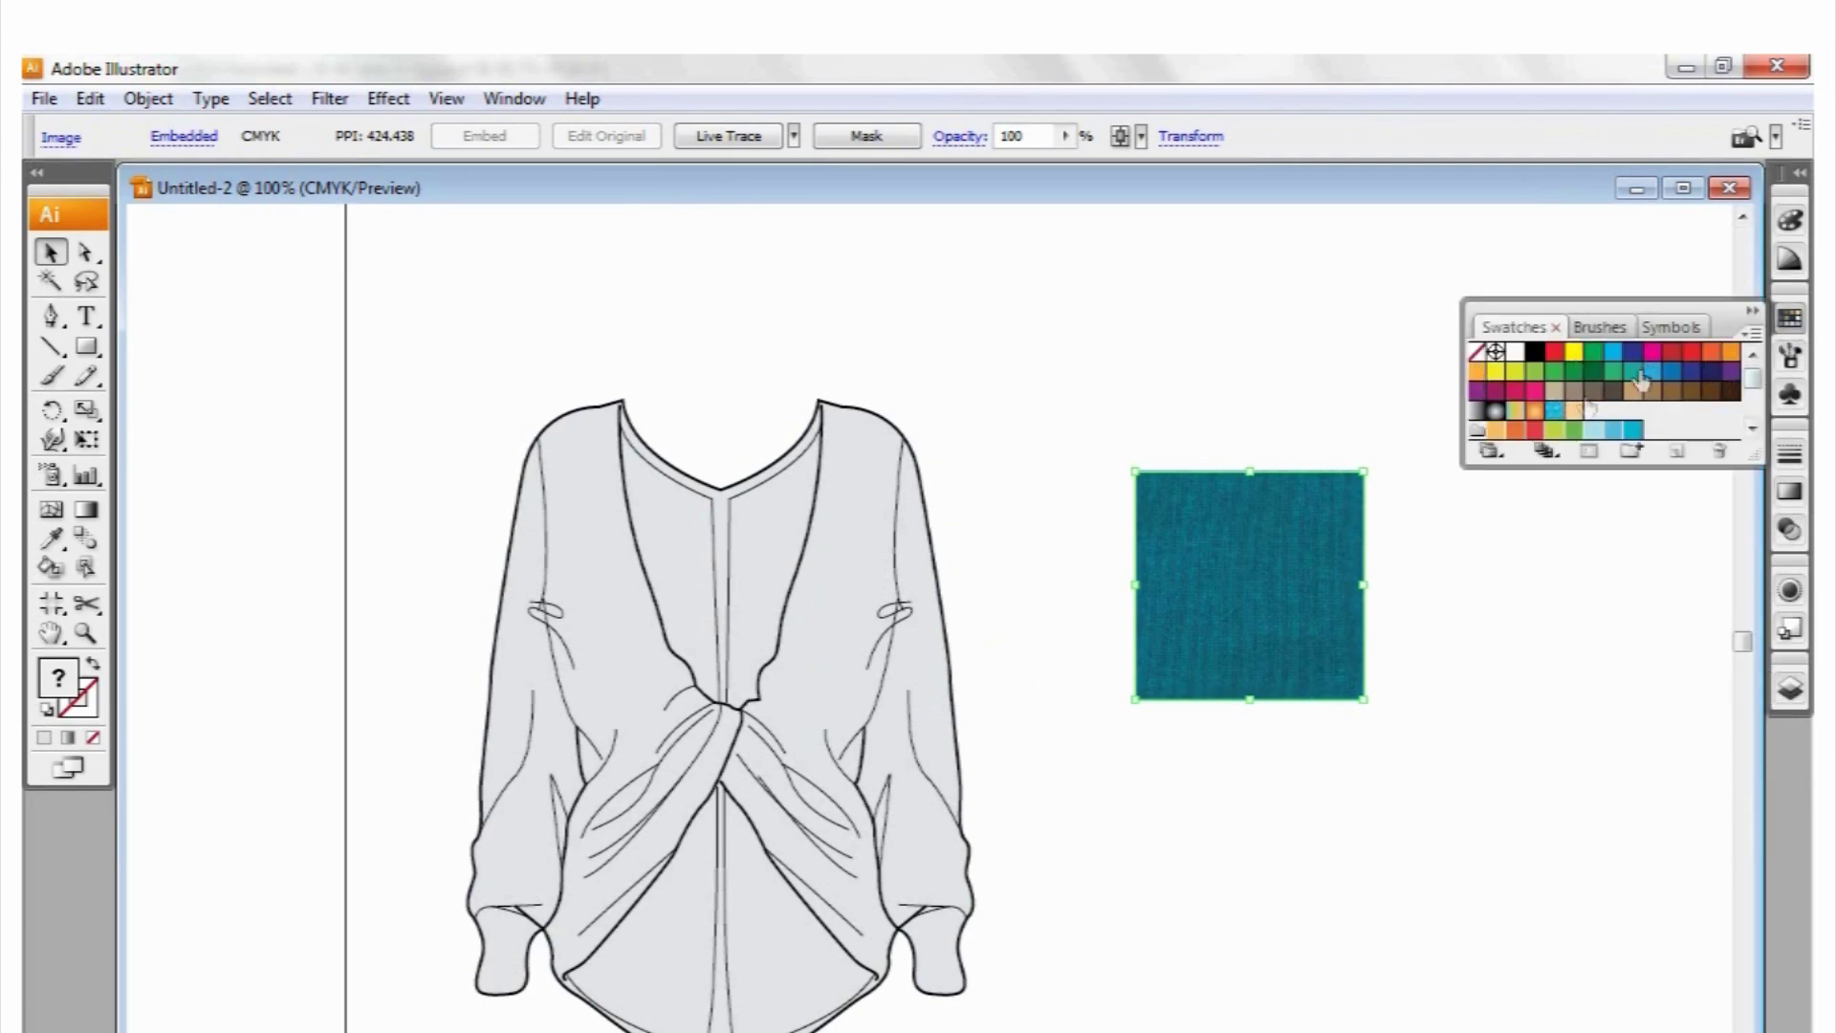
pyautogui.click(900, 413)
pyautogui.click(878, 413)
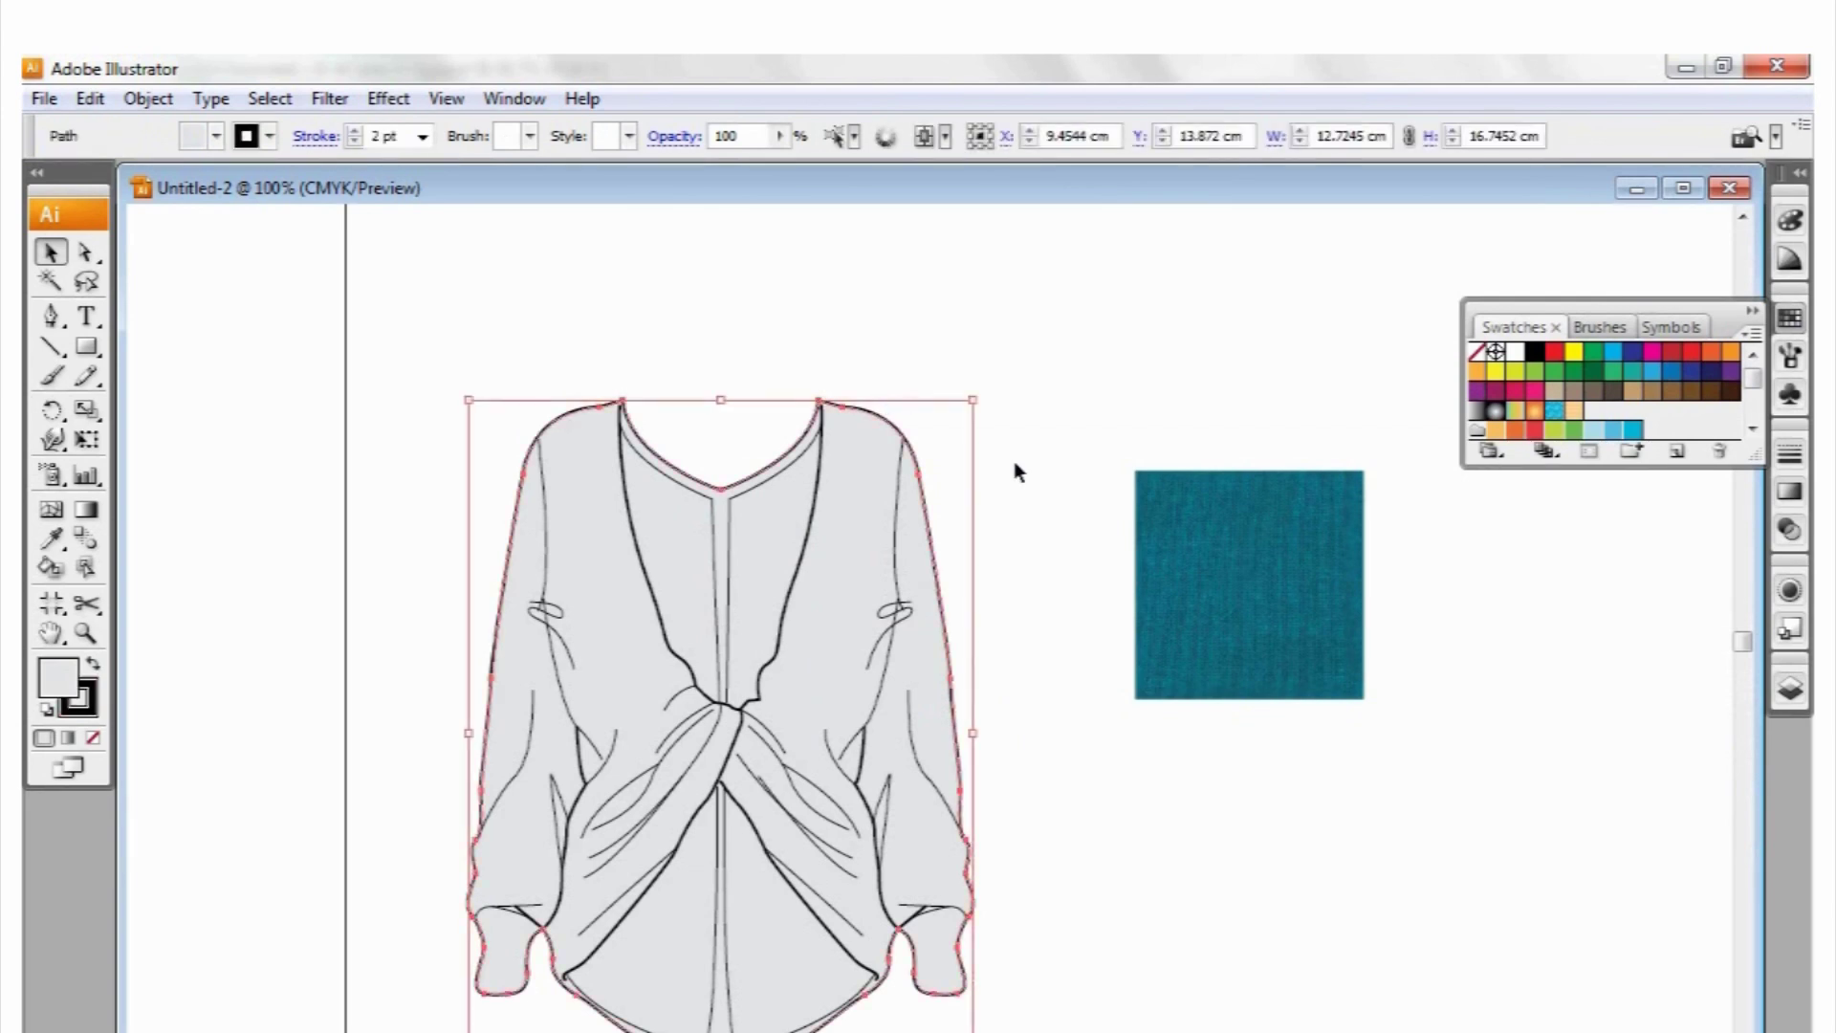
pyautogui.press('F7')
pyautogui.click(1508, 727)
pyautogui.click(1507, 755)
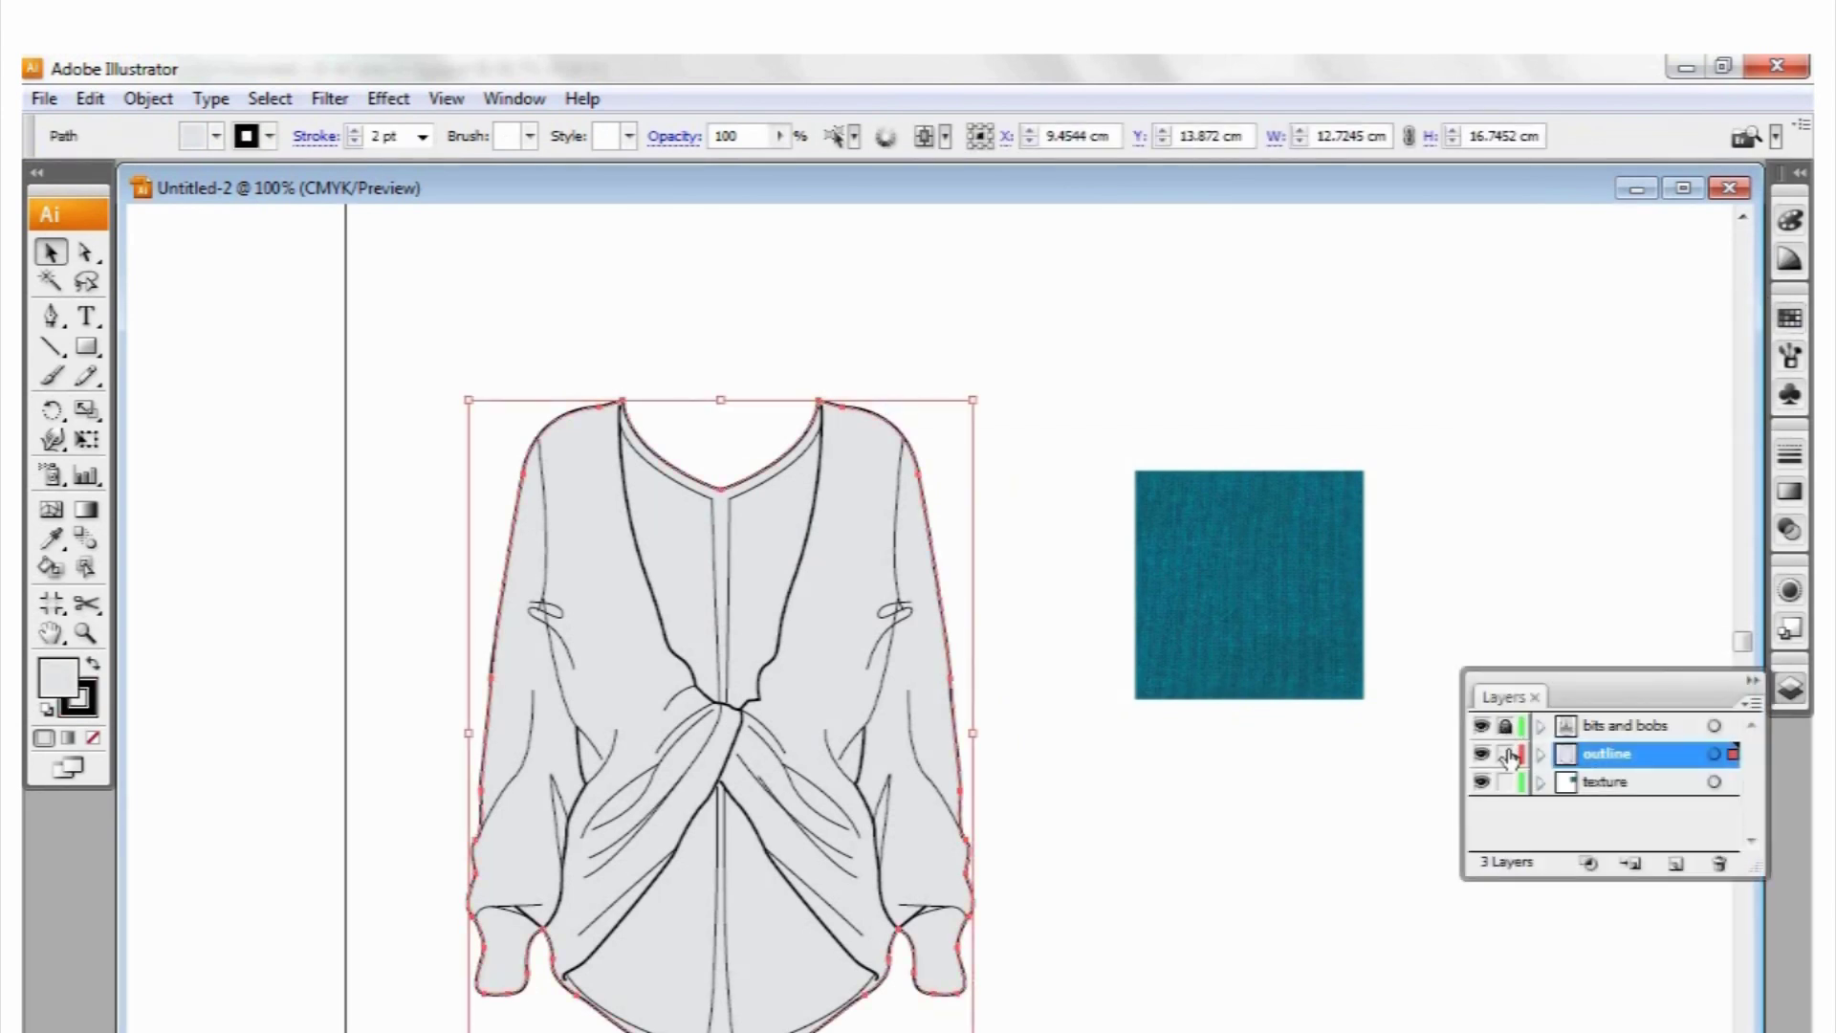
# Paste the copied outline in place on the texture layer and fill it with solid green
pyautogui.click(1614, 787)
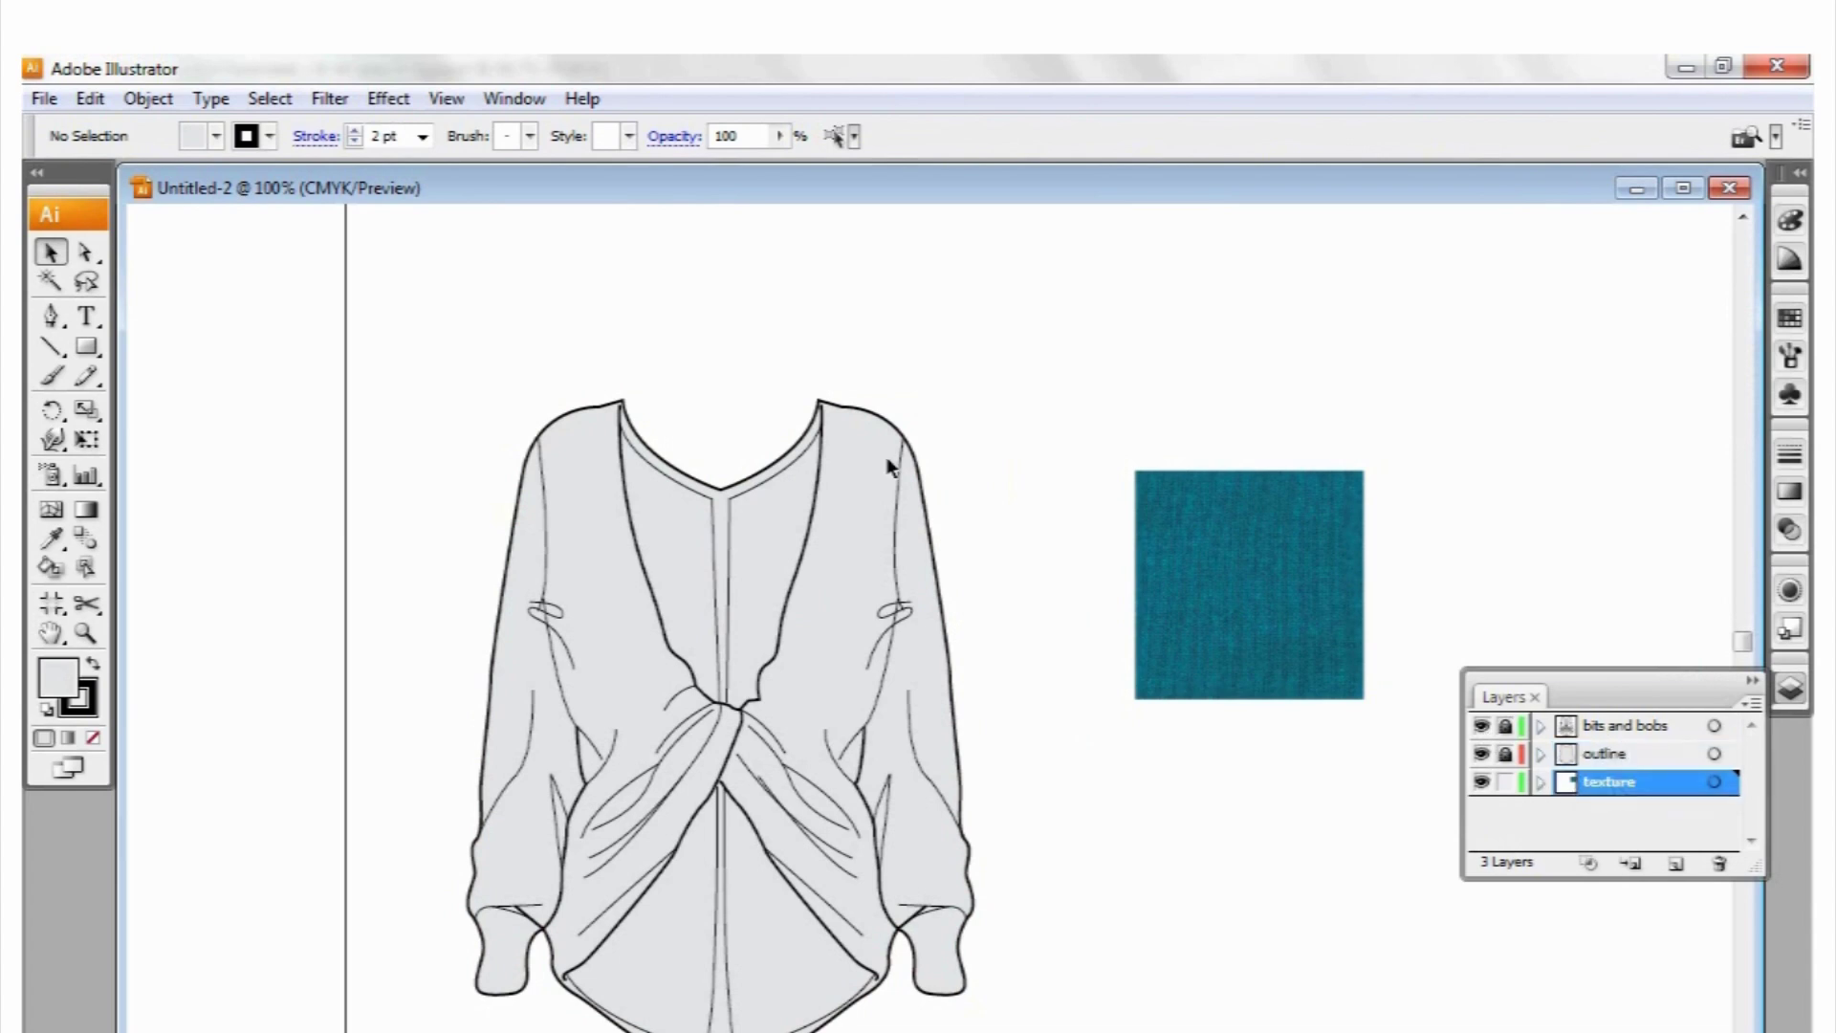
pyautogui.hotkey('ctrl', 'f')
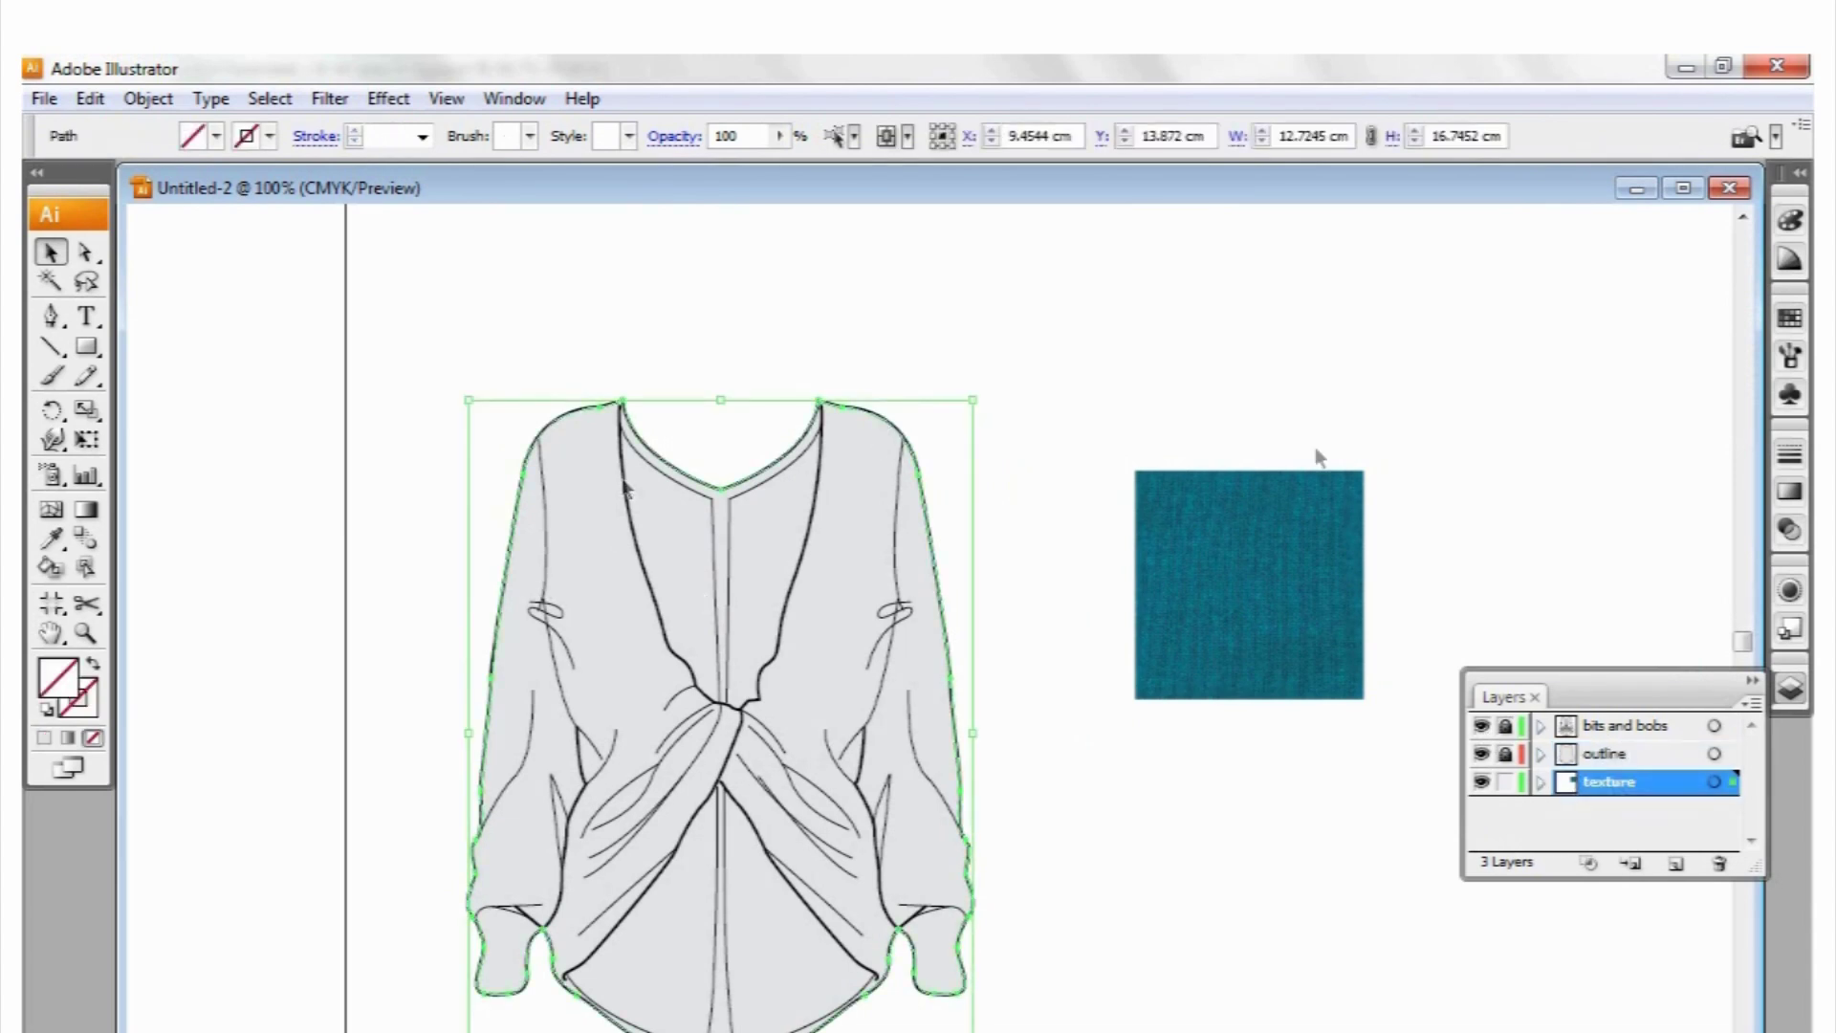
pyautogui.click(1791, 317)
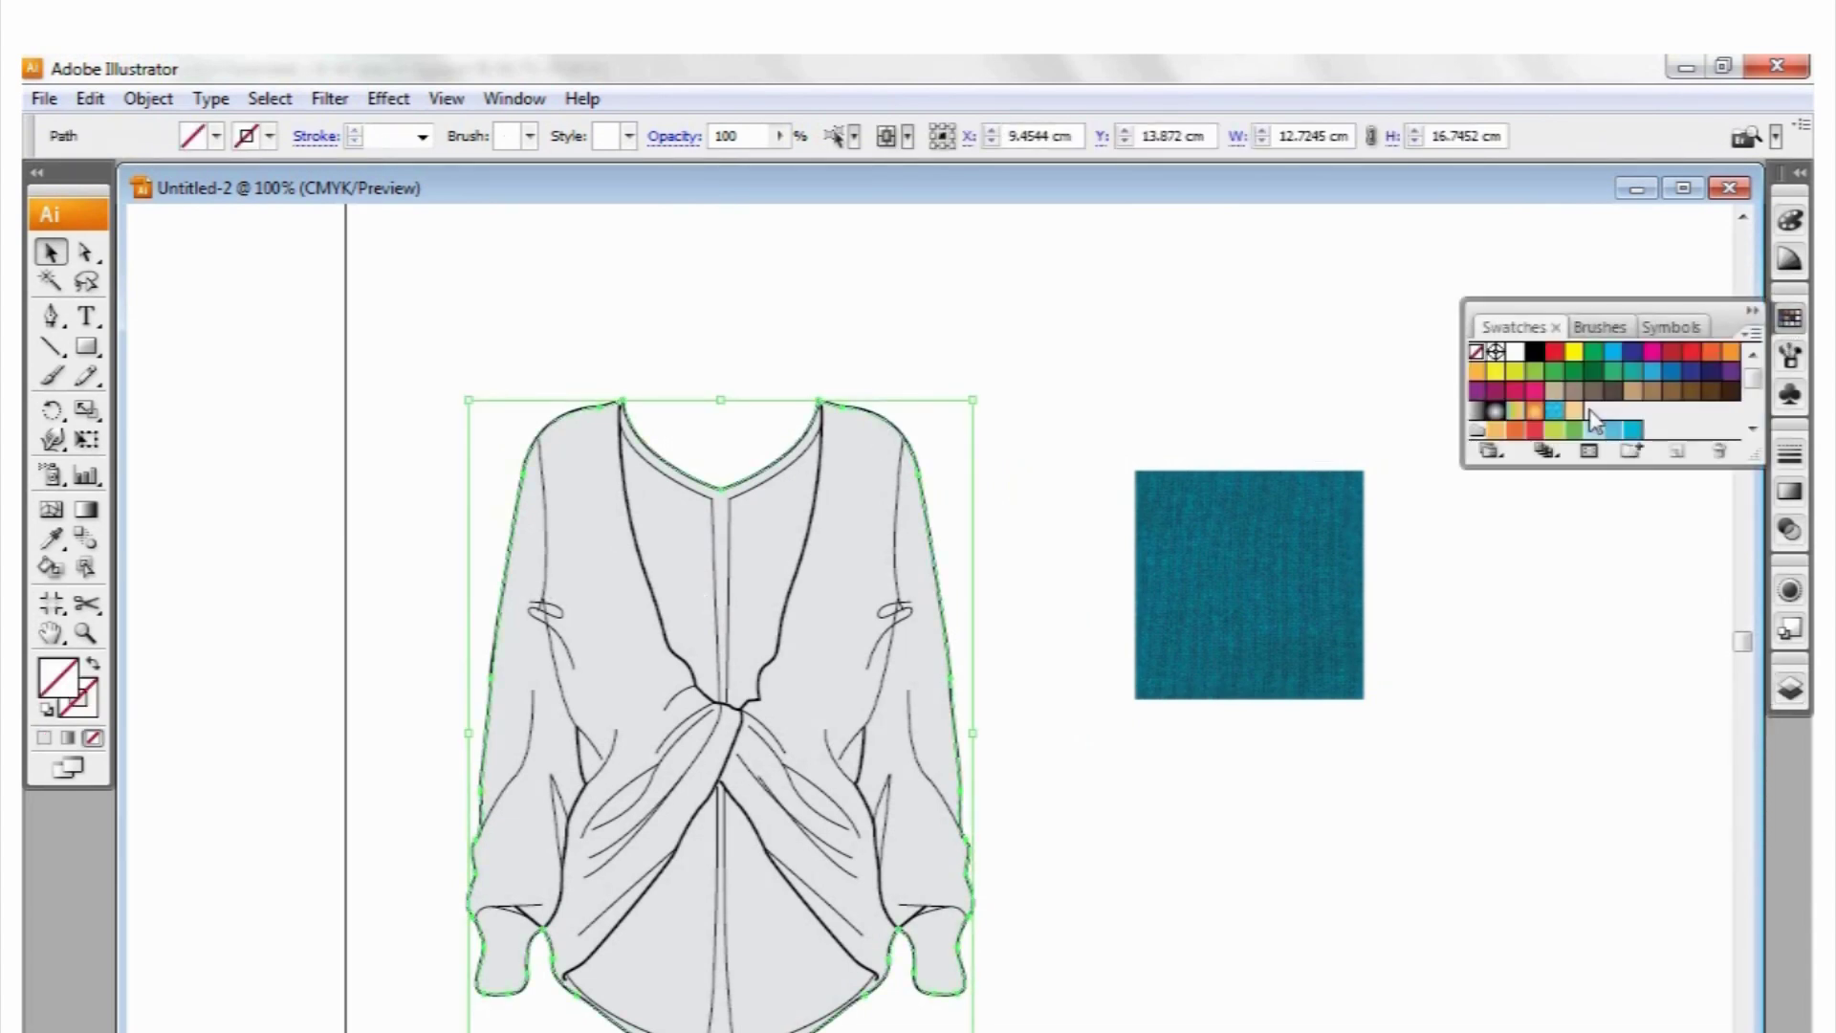
pyautogui.click(1554, 371)
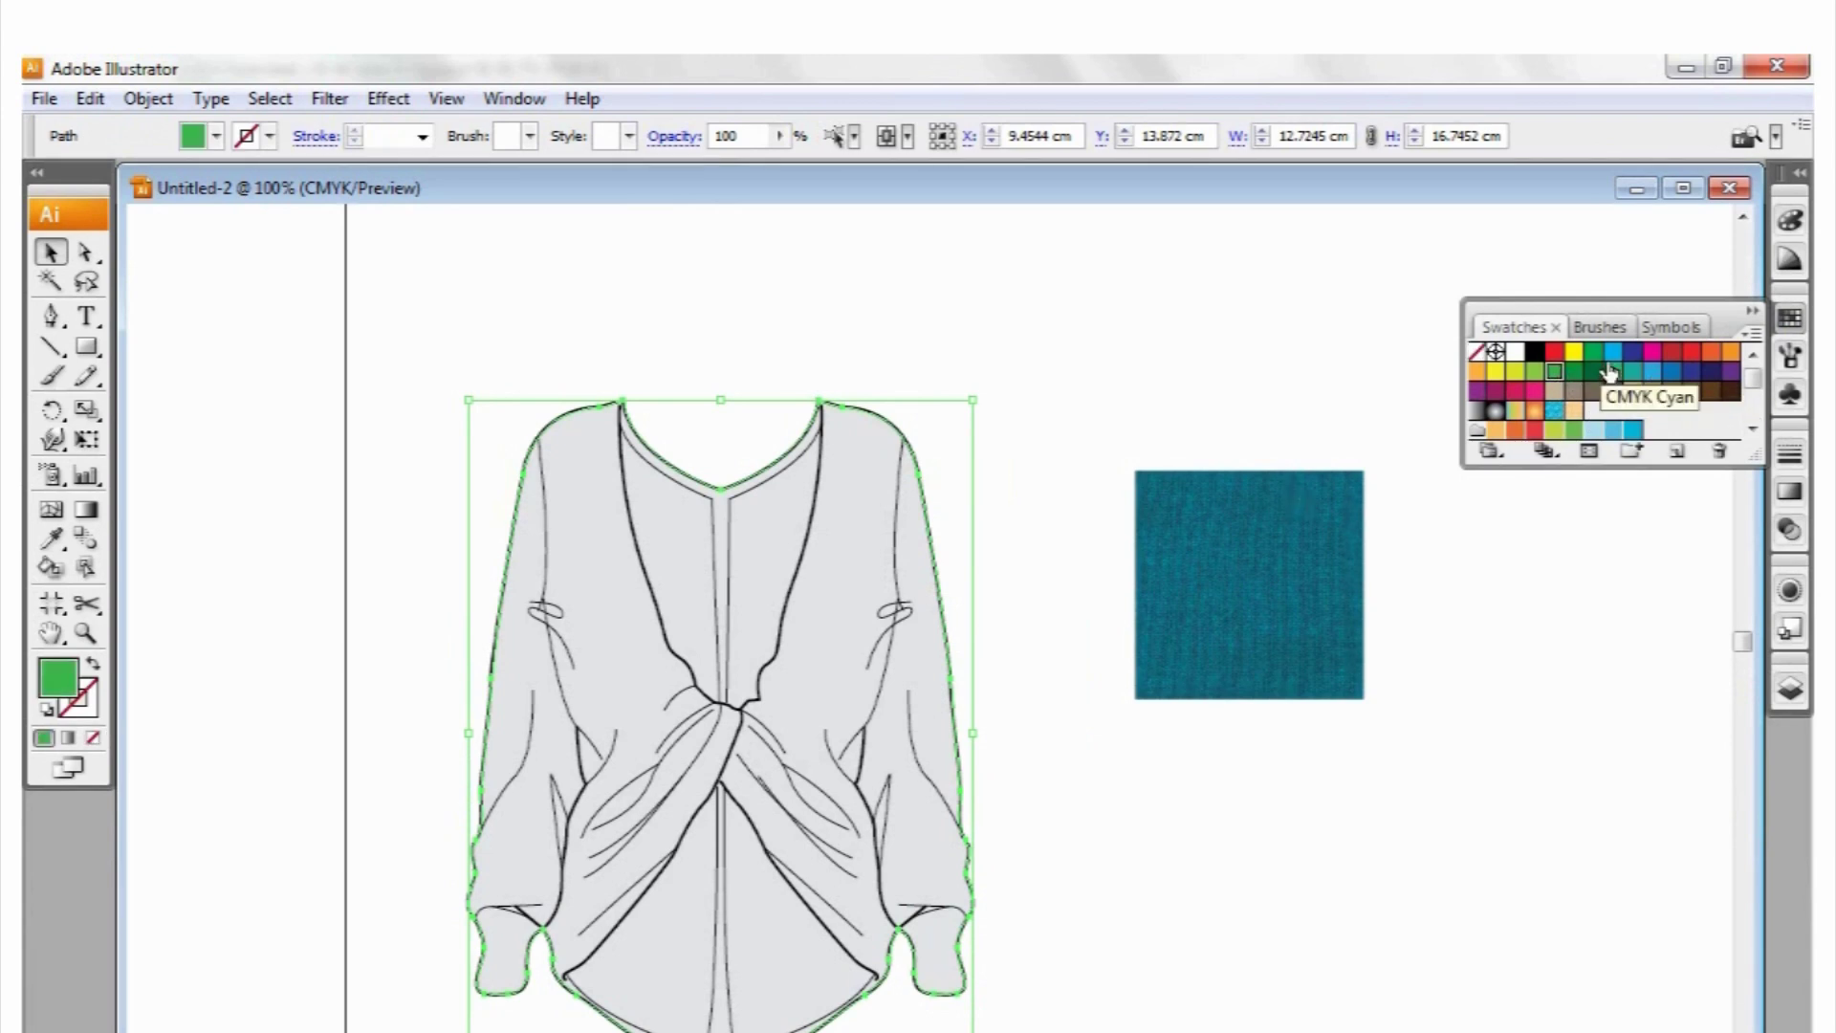
pyautogui.click(1157, 376)
pyautogui.click(882, 469)
# Unlock the outline layer and set the garment outline's fill to none, keeping its 2 pt black stroke
pyautogui.press('F7')
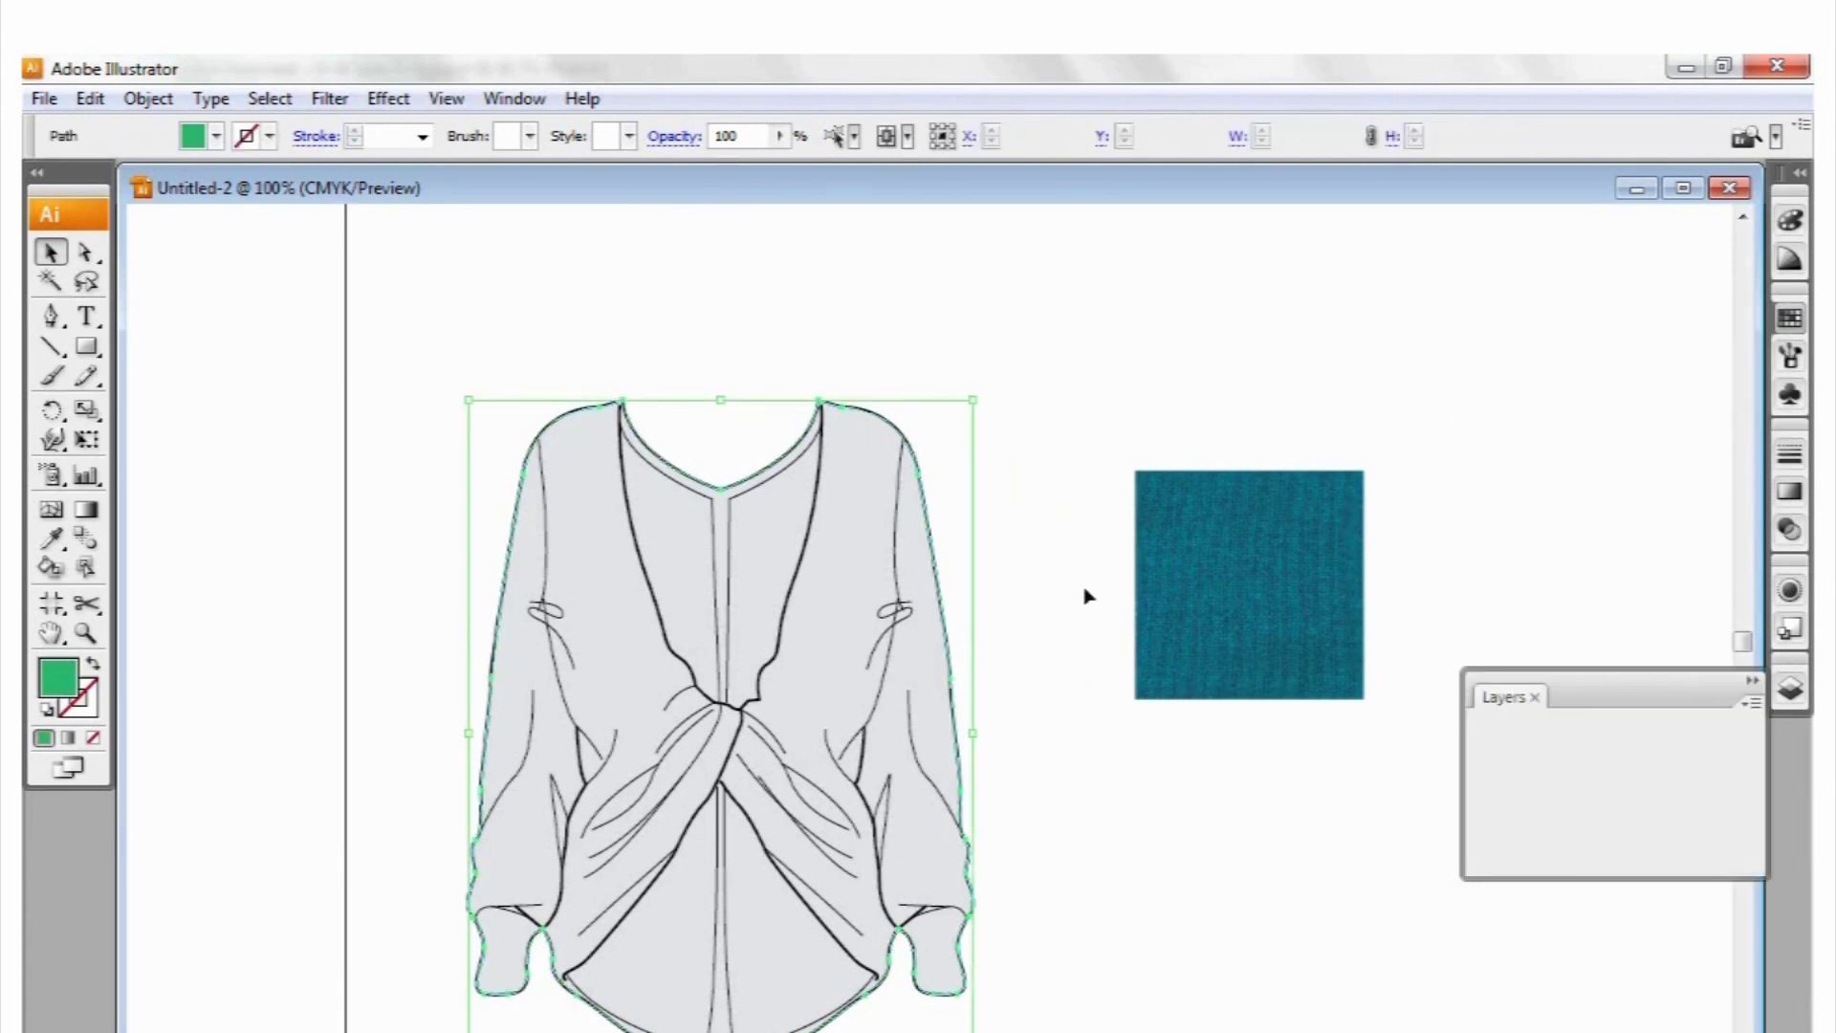
pyautogui.click(1509, 756)
pyautogui.click(1599, 762)
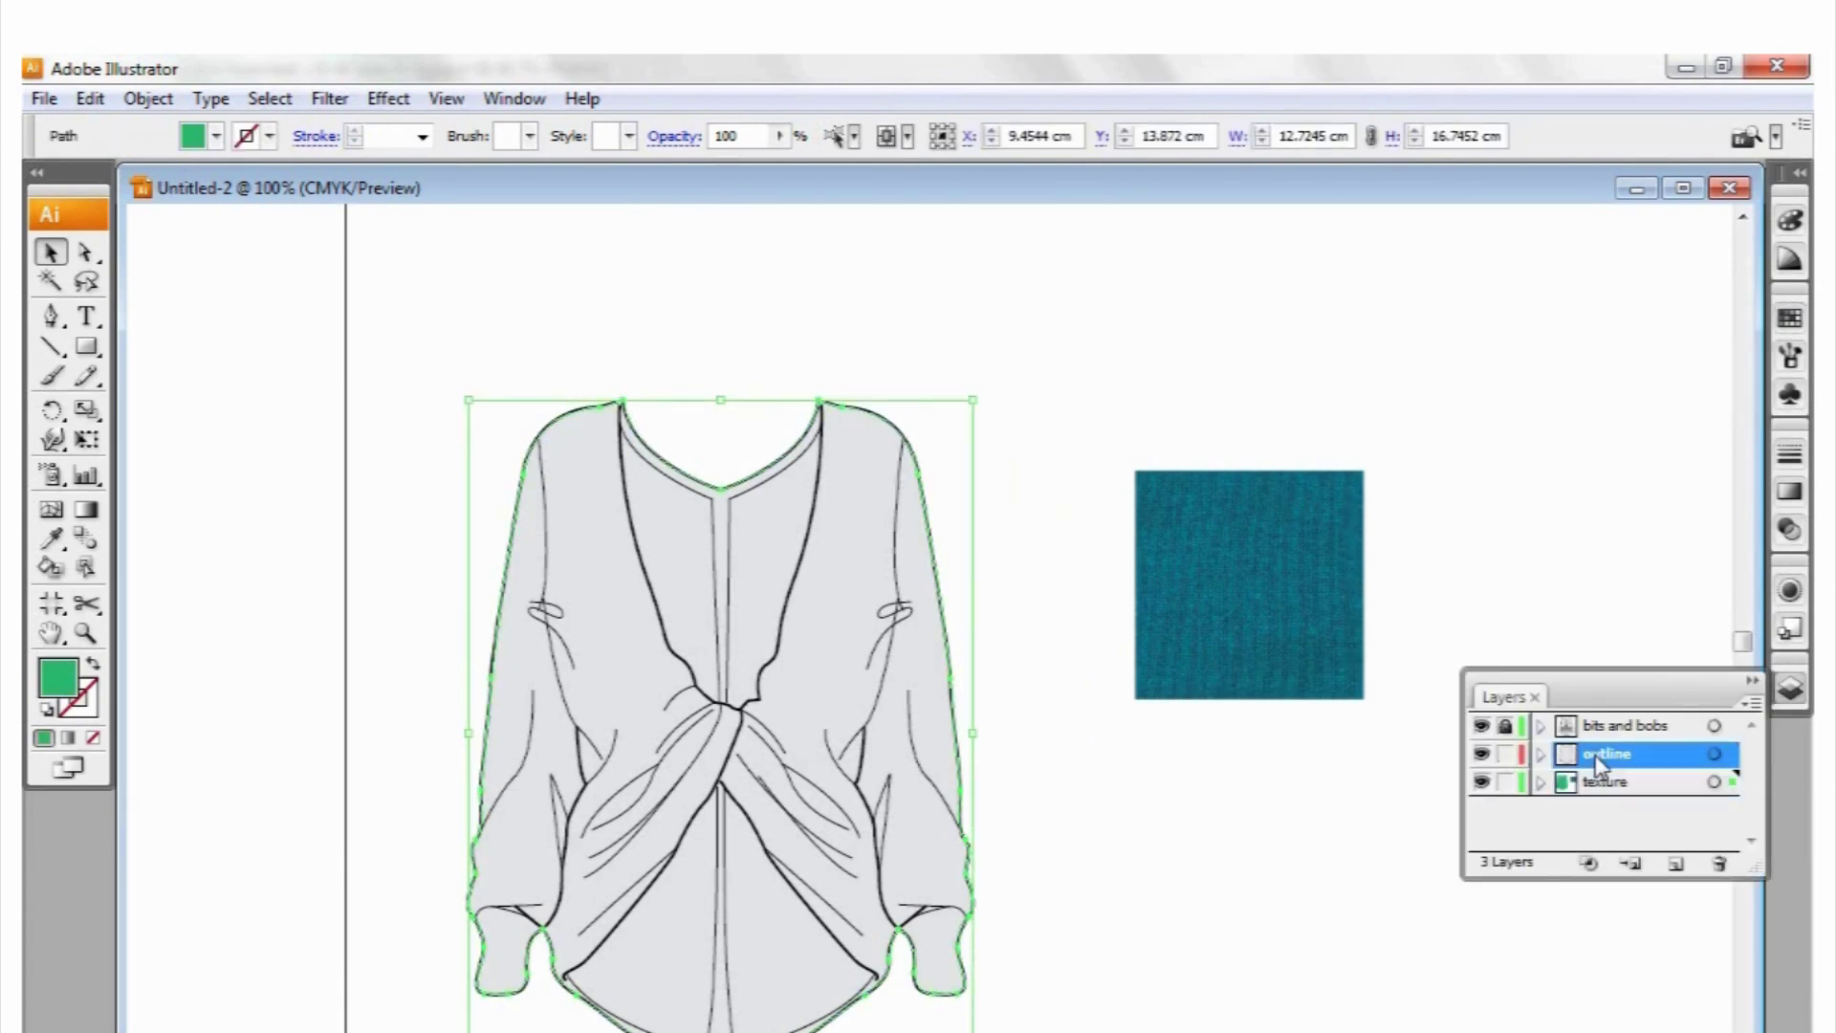
pyautogui.click(611, 612)
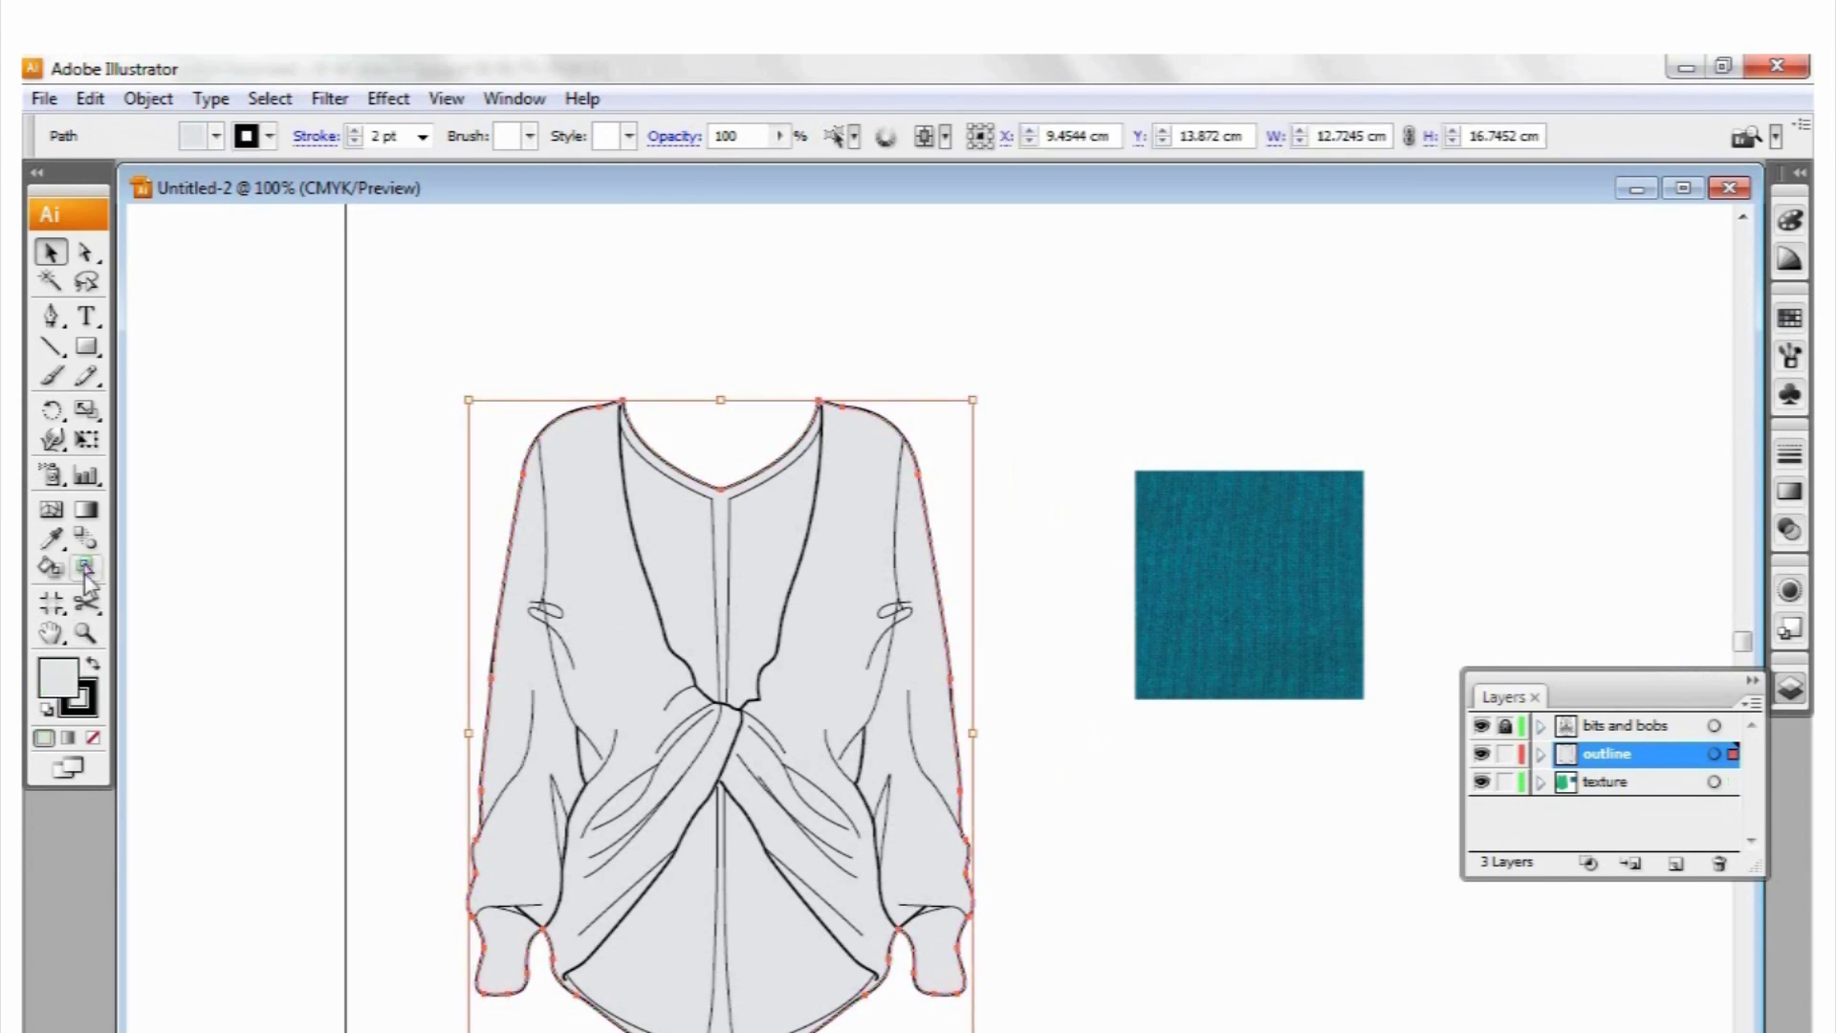
pyautogui.press('F6')
pyautogui.click(93, 739)
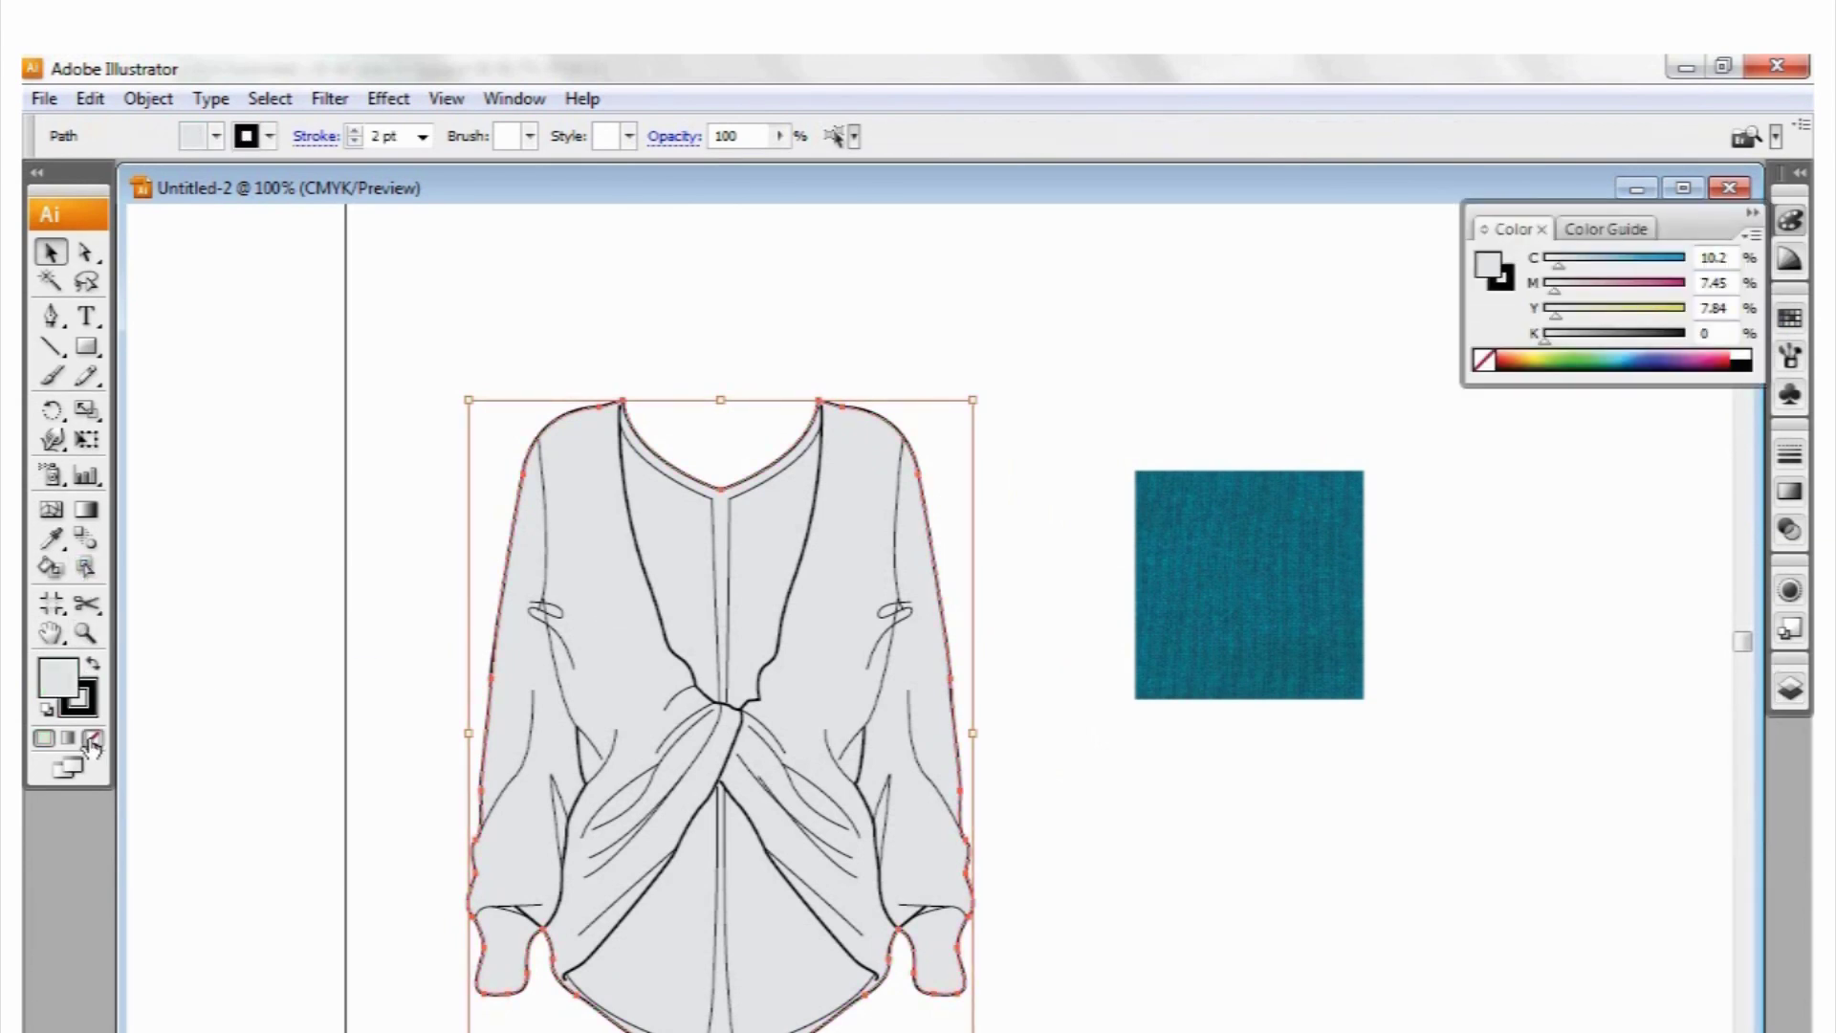
pyautogui.click(1406, 761)
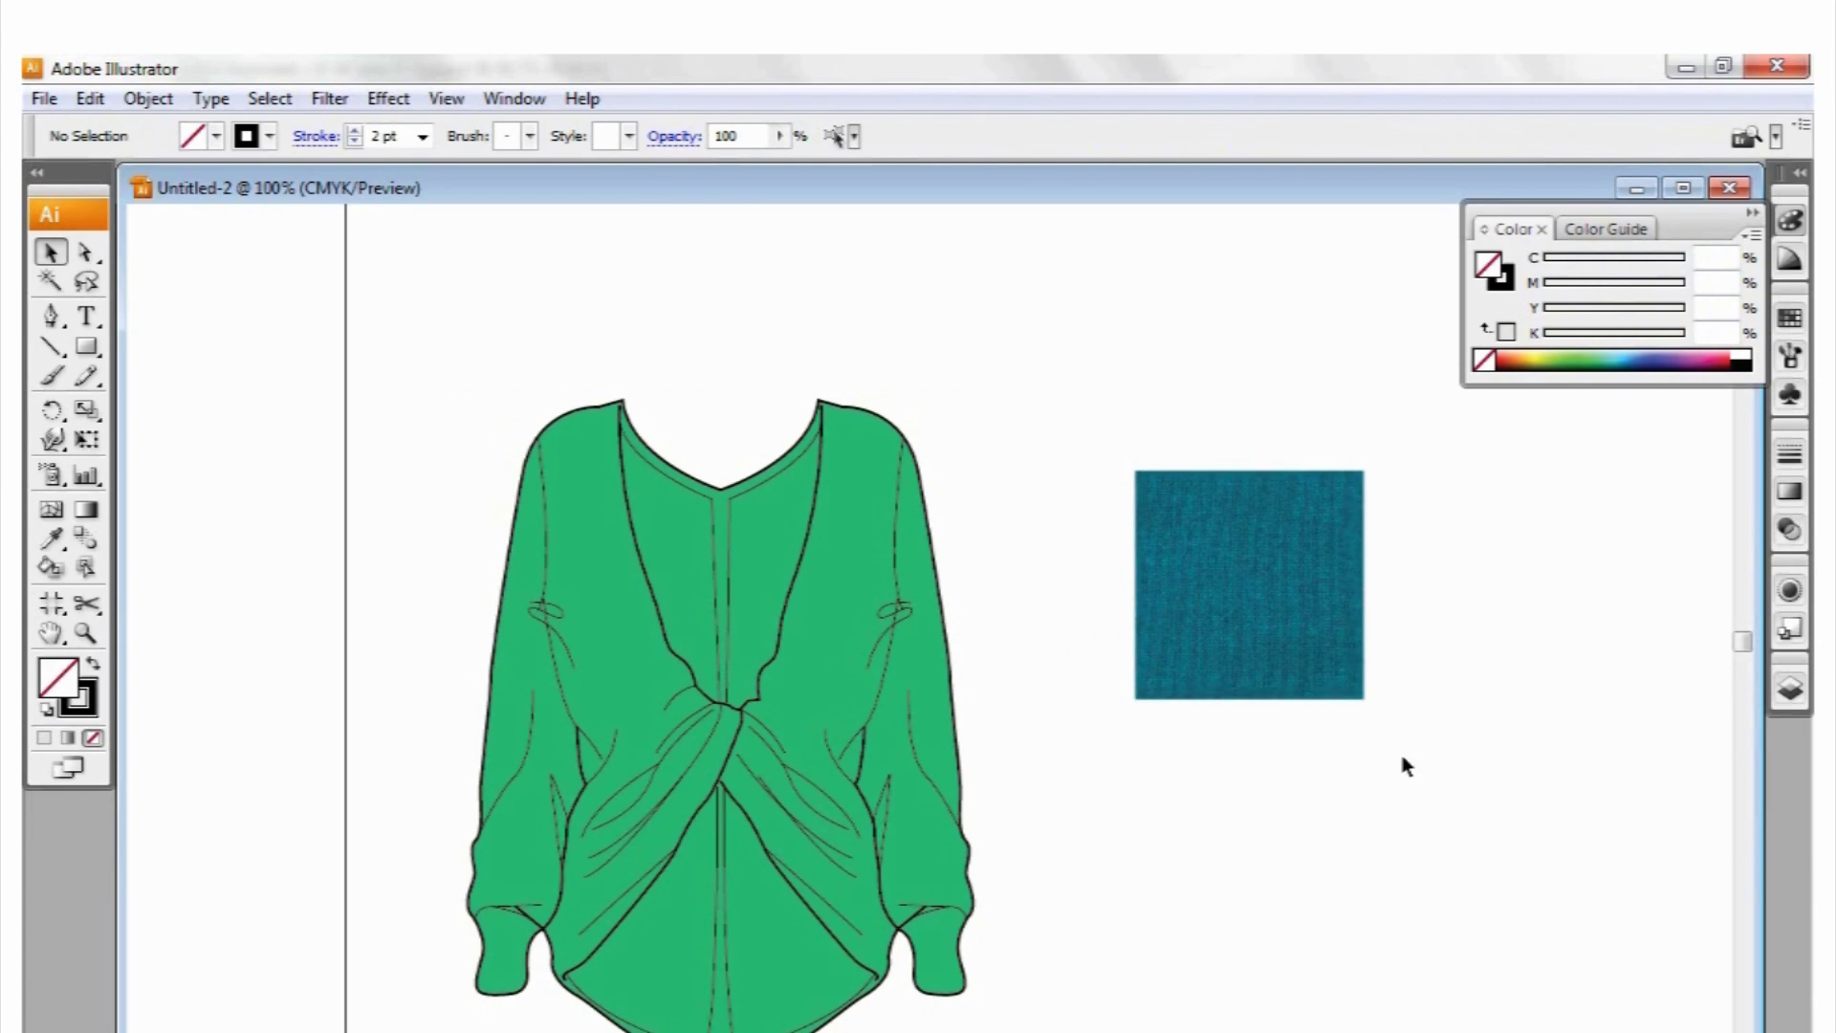
# Make the texture layer active and select the green garment shape on it
pyautogui.press('F7')
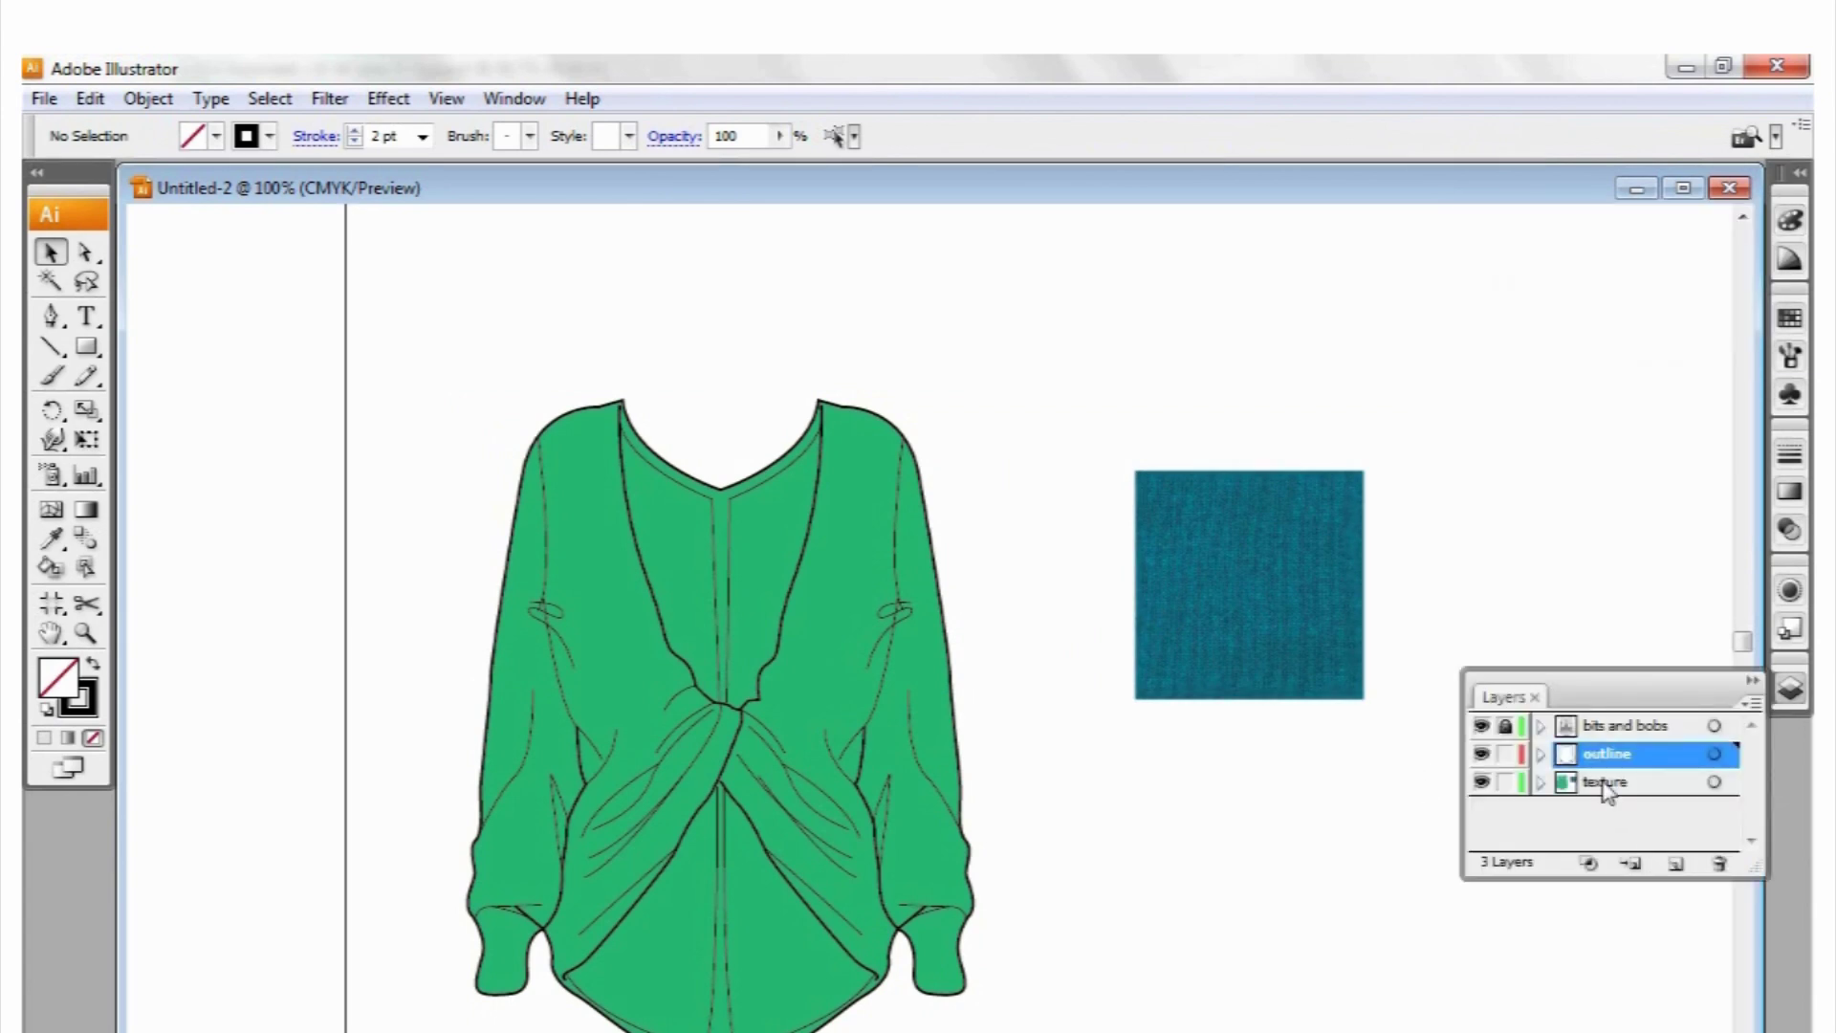
pyautogui.click(1607, 785)
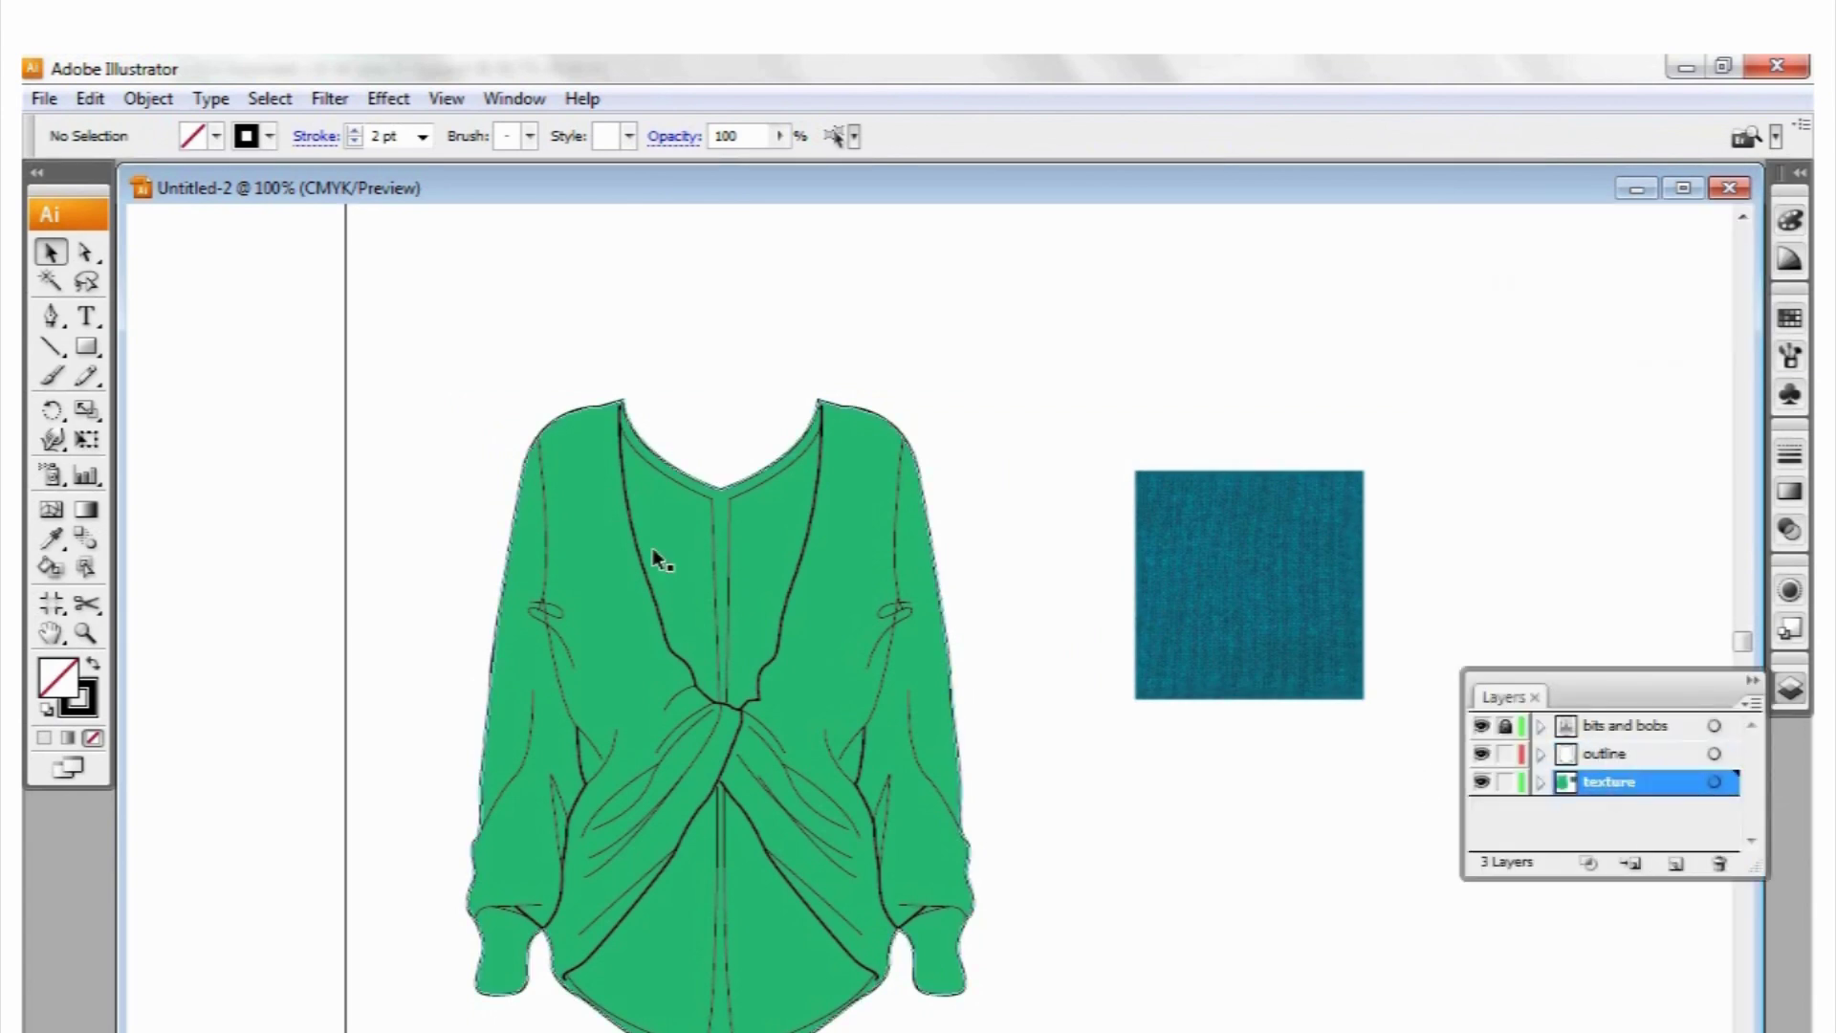
pyautogui.click(836, 600)
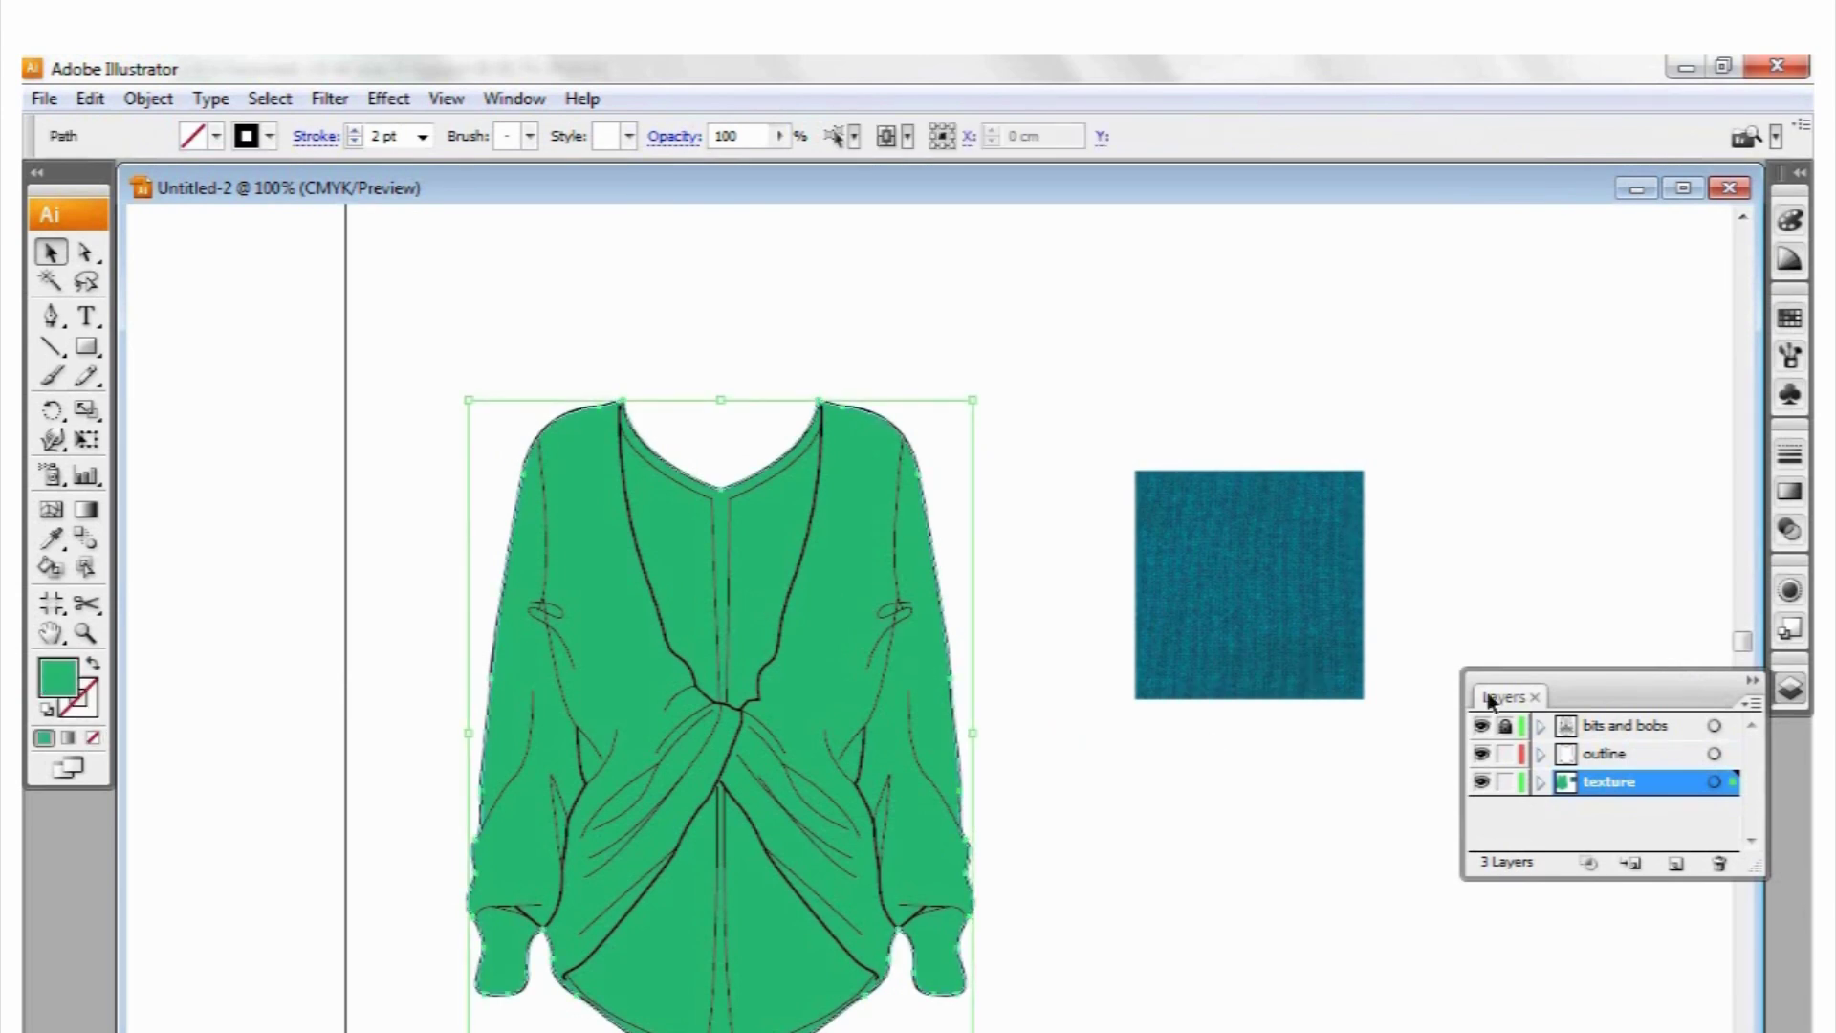
# Lock the outline layer and recolour the garment shape on the texture layer with a light blue swatch
pyautogui.click(1504, 755)
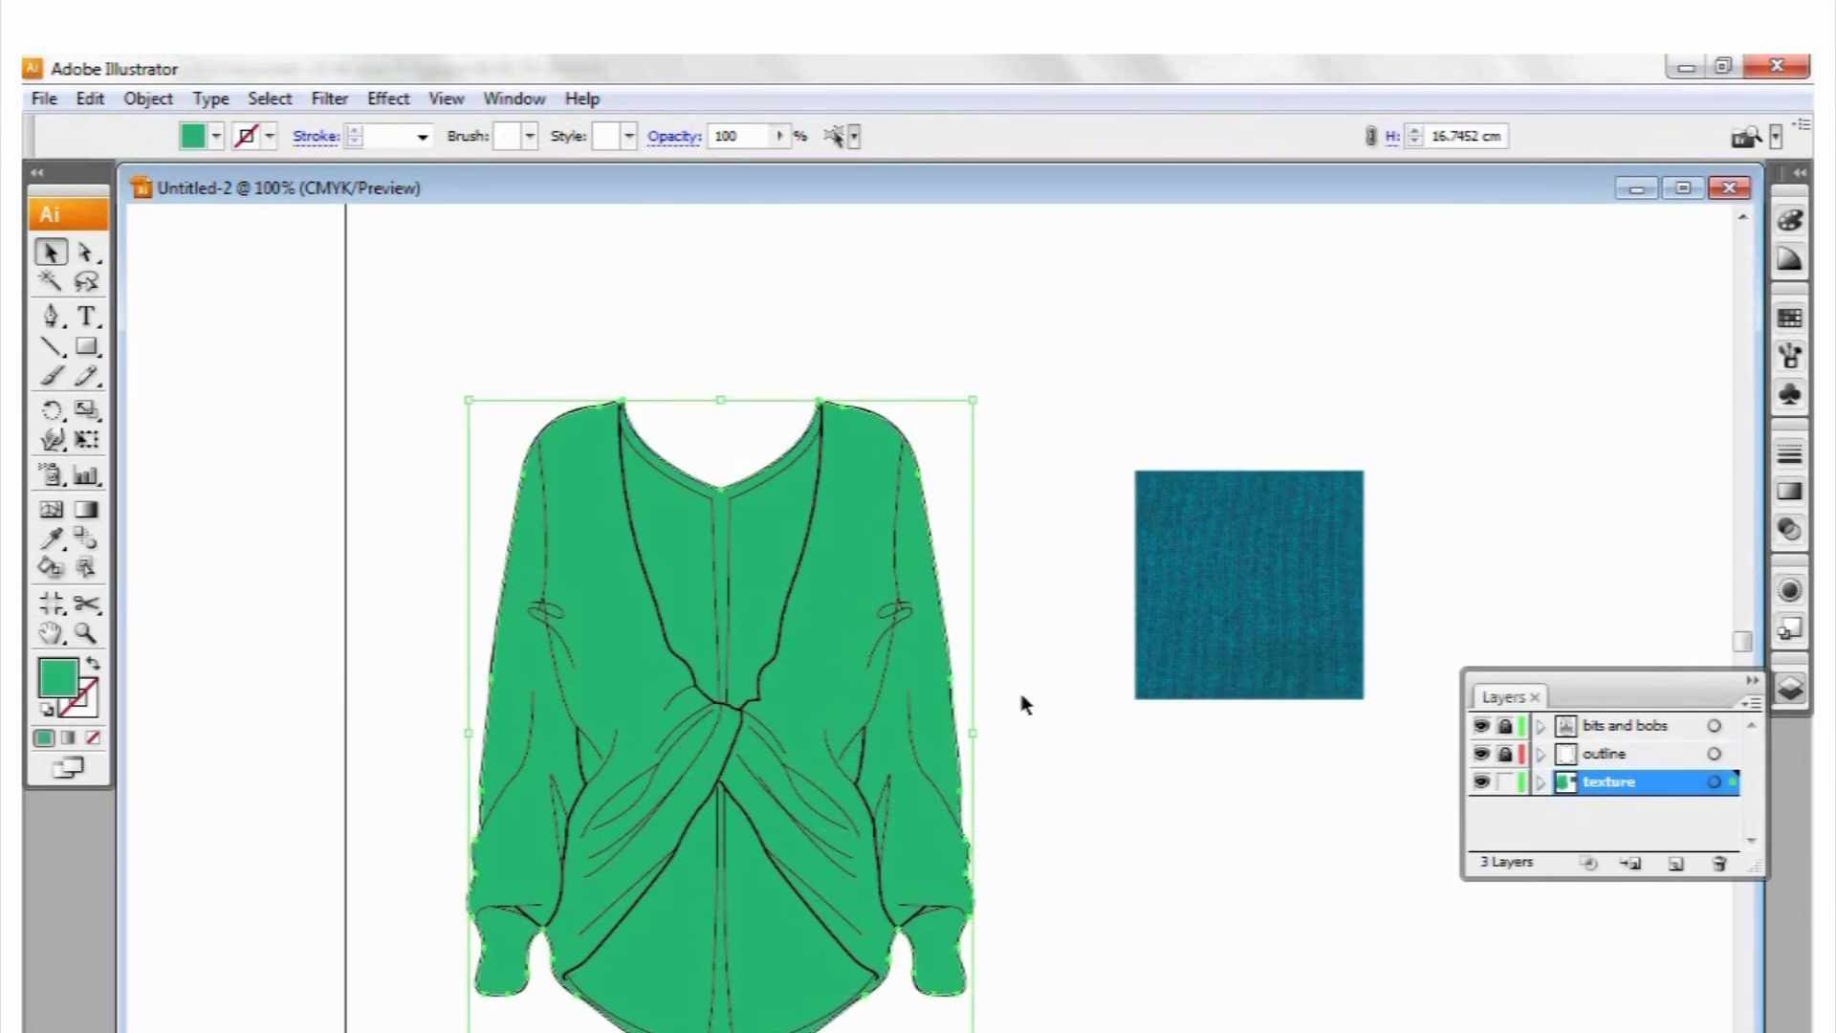
pyautogui.click(1790, 320)
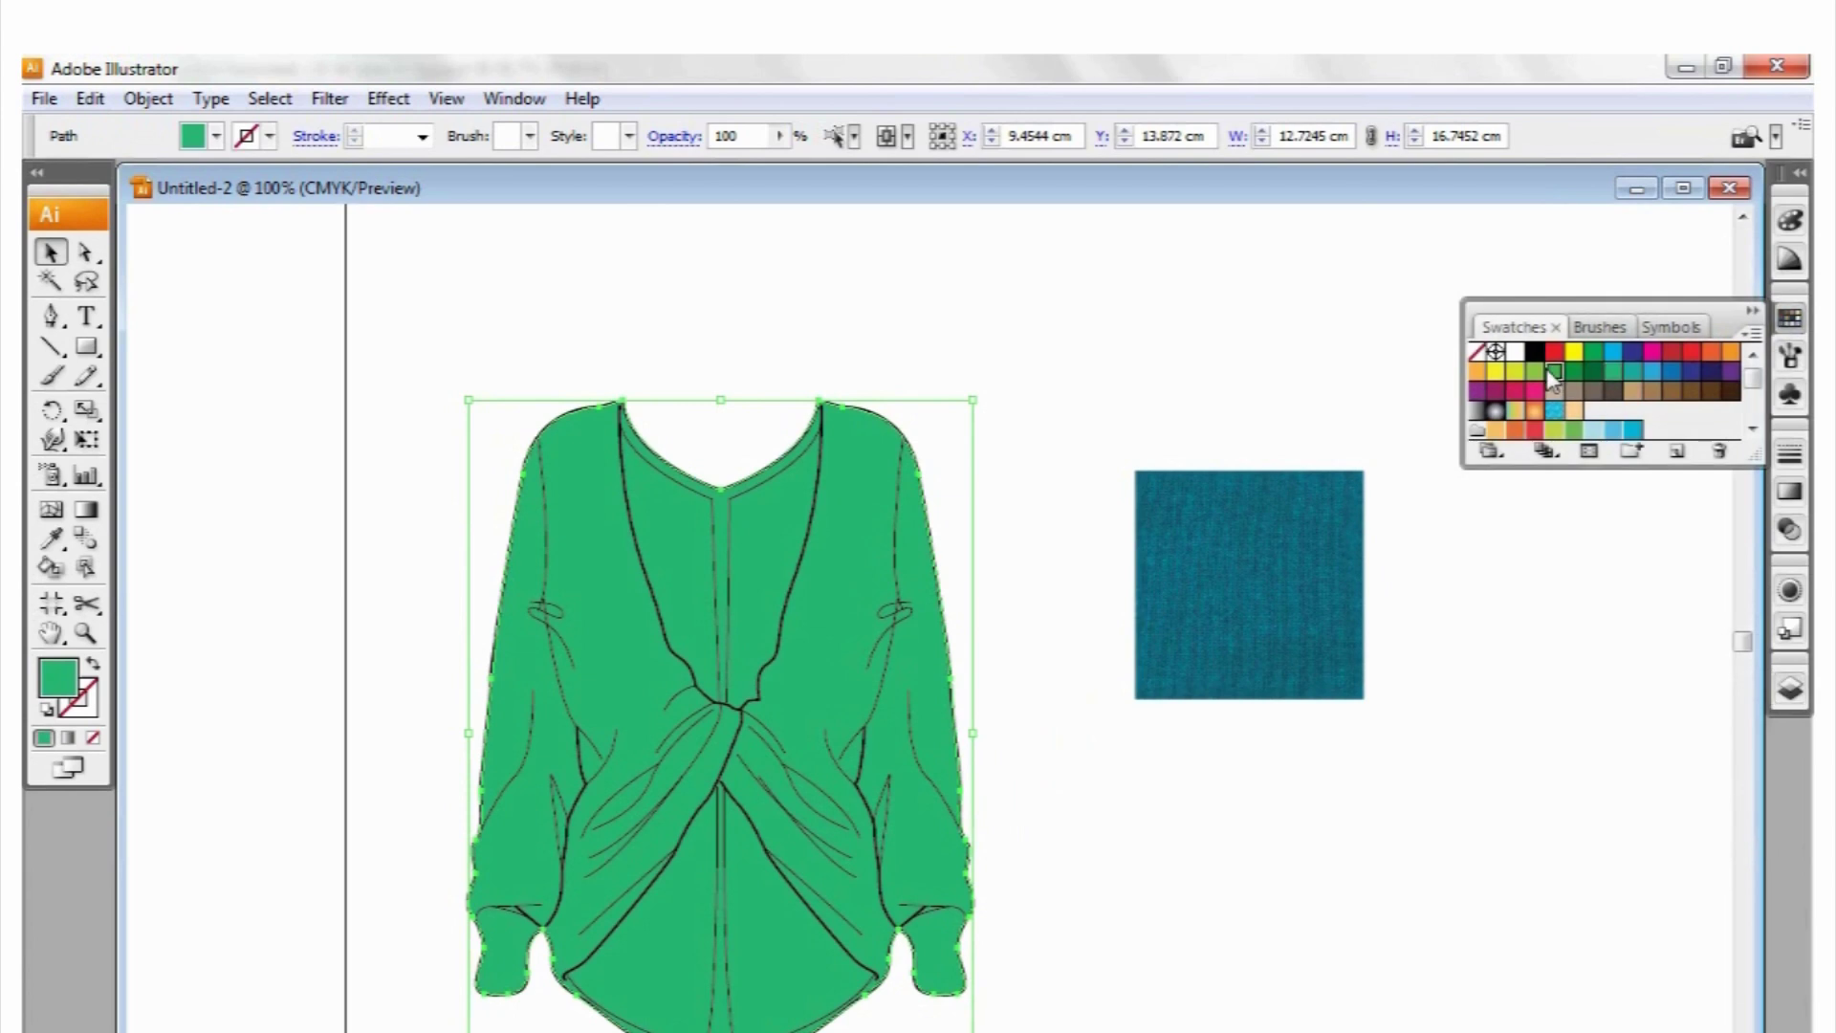
pyautogui.click(1535, 371)
pyautogui.click(1688, 391)
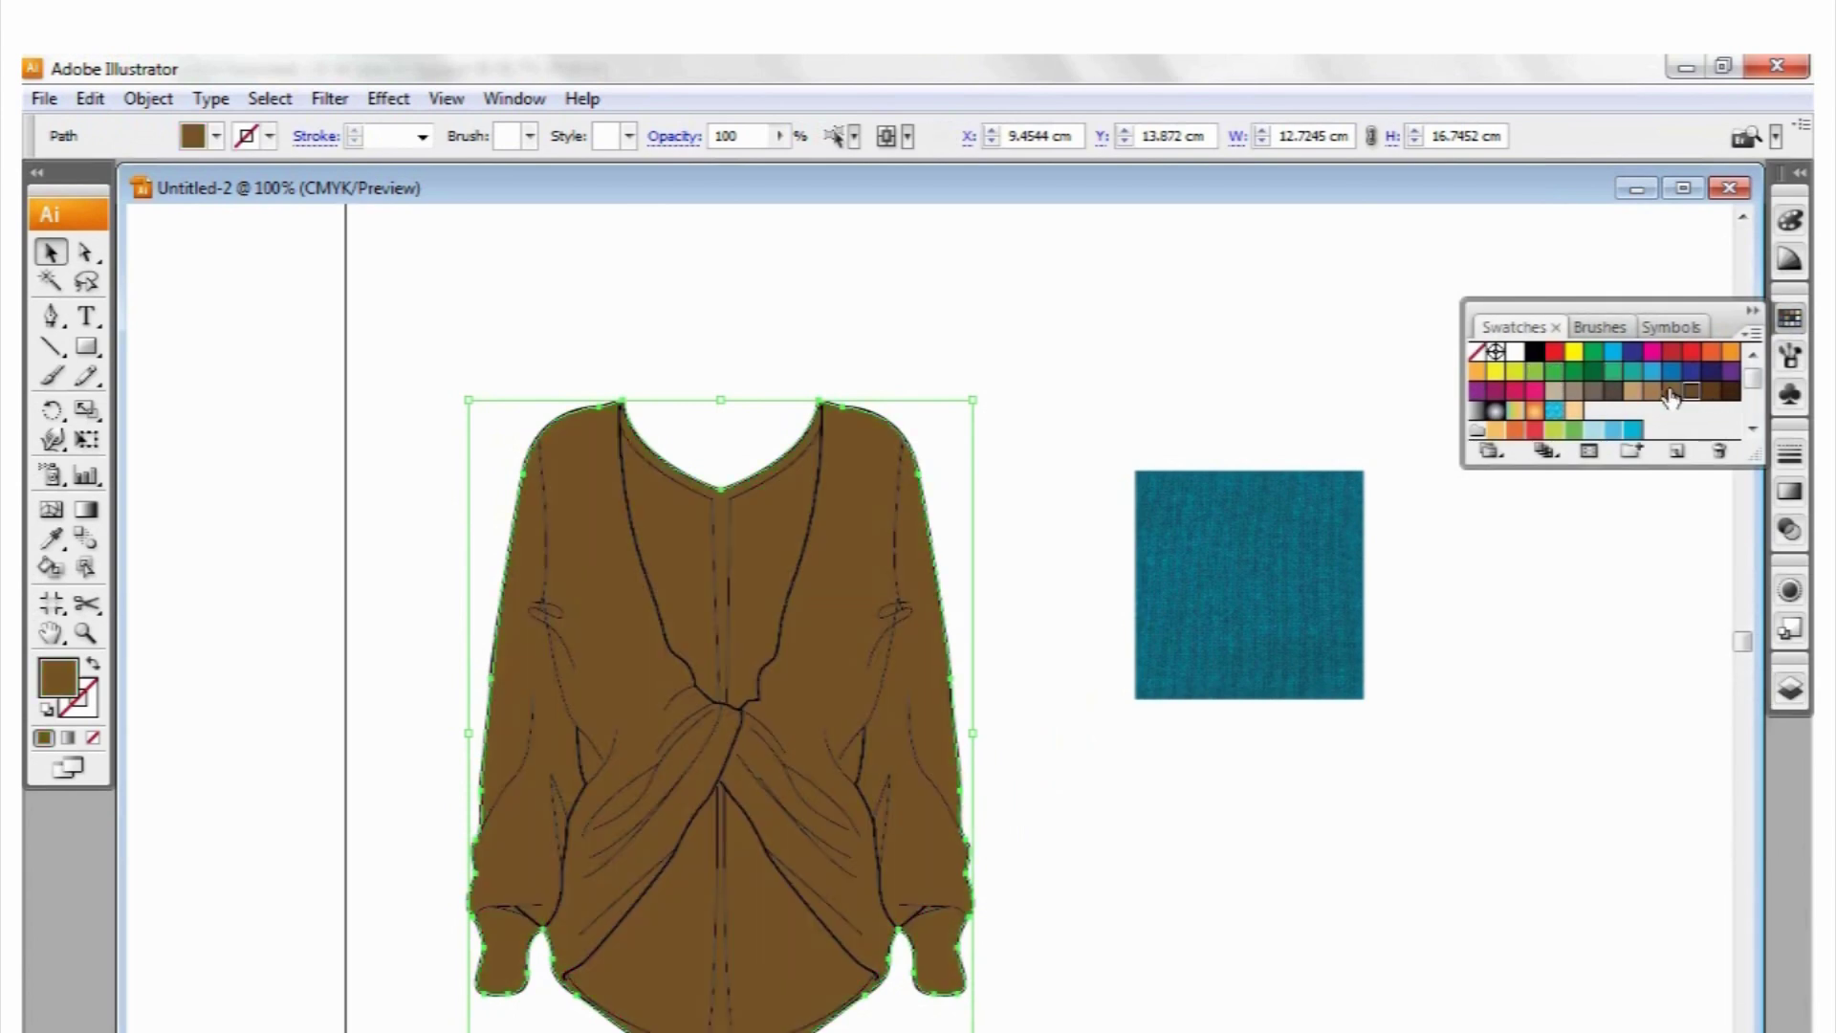
pyautogui.click(1650, 373)
pyautogui.click(1373, 617)
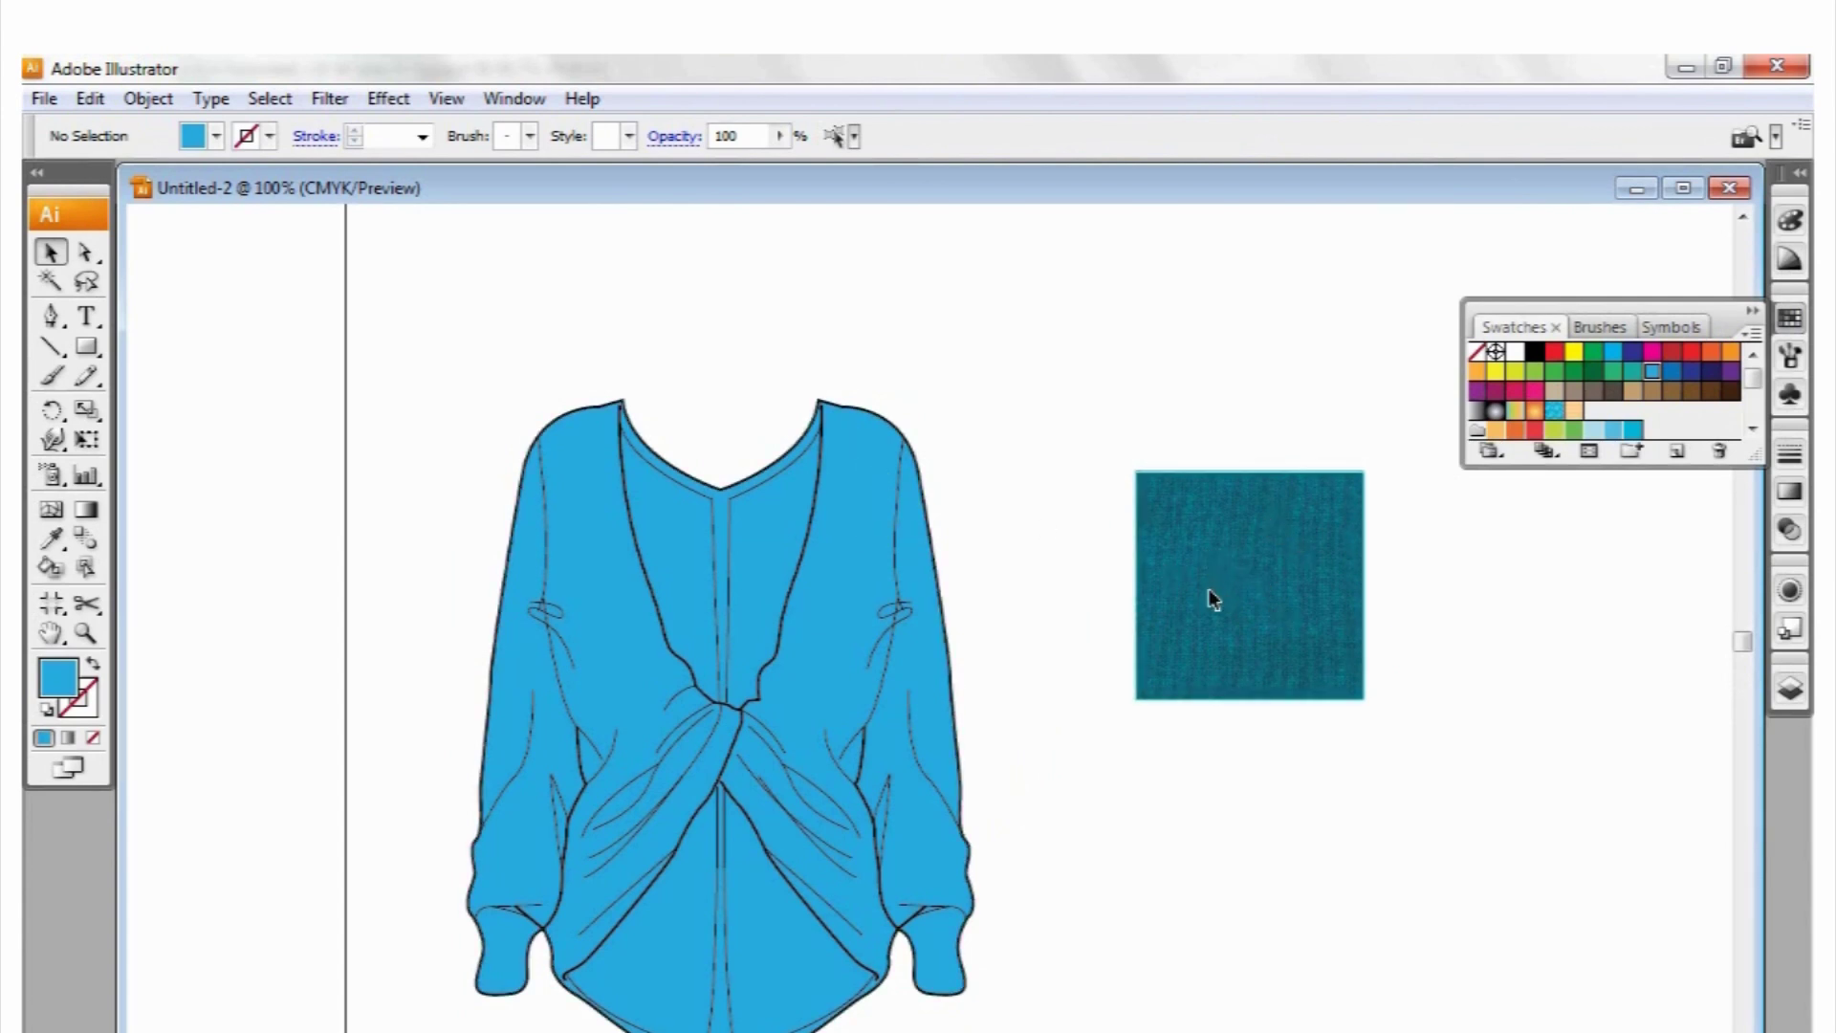
# Add the teal knit texture square to the swatches as a pattern and delete the square from the artboard
pyautogui.moveTo(1208, 589); pyautogui.dragTo(1615, 426)
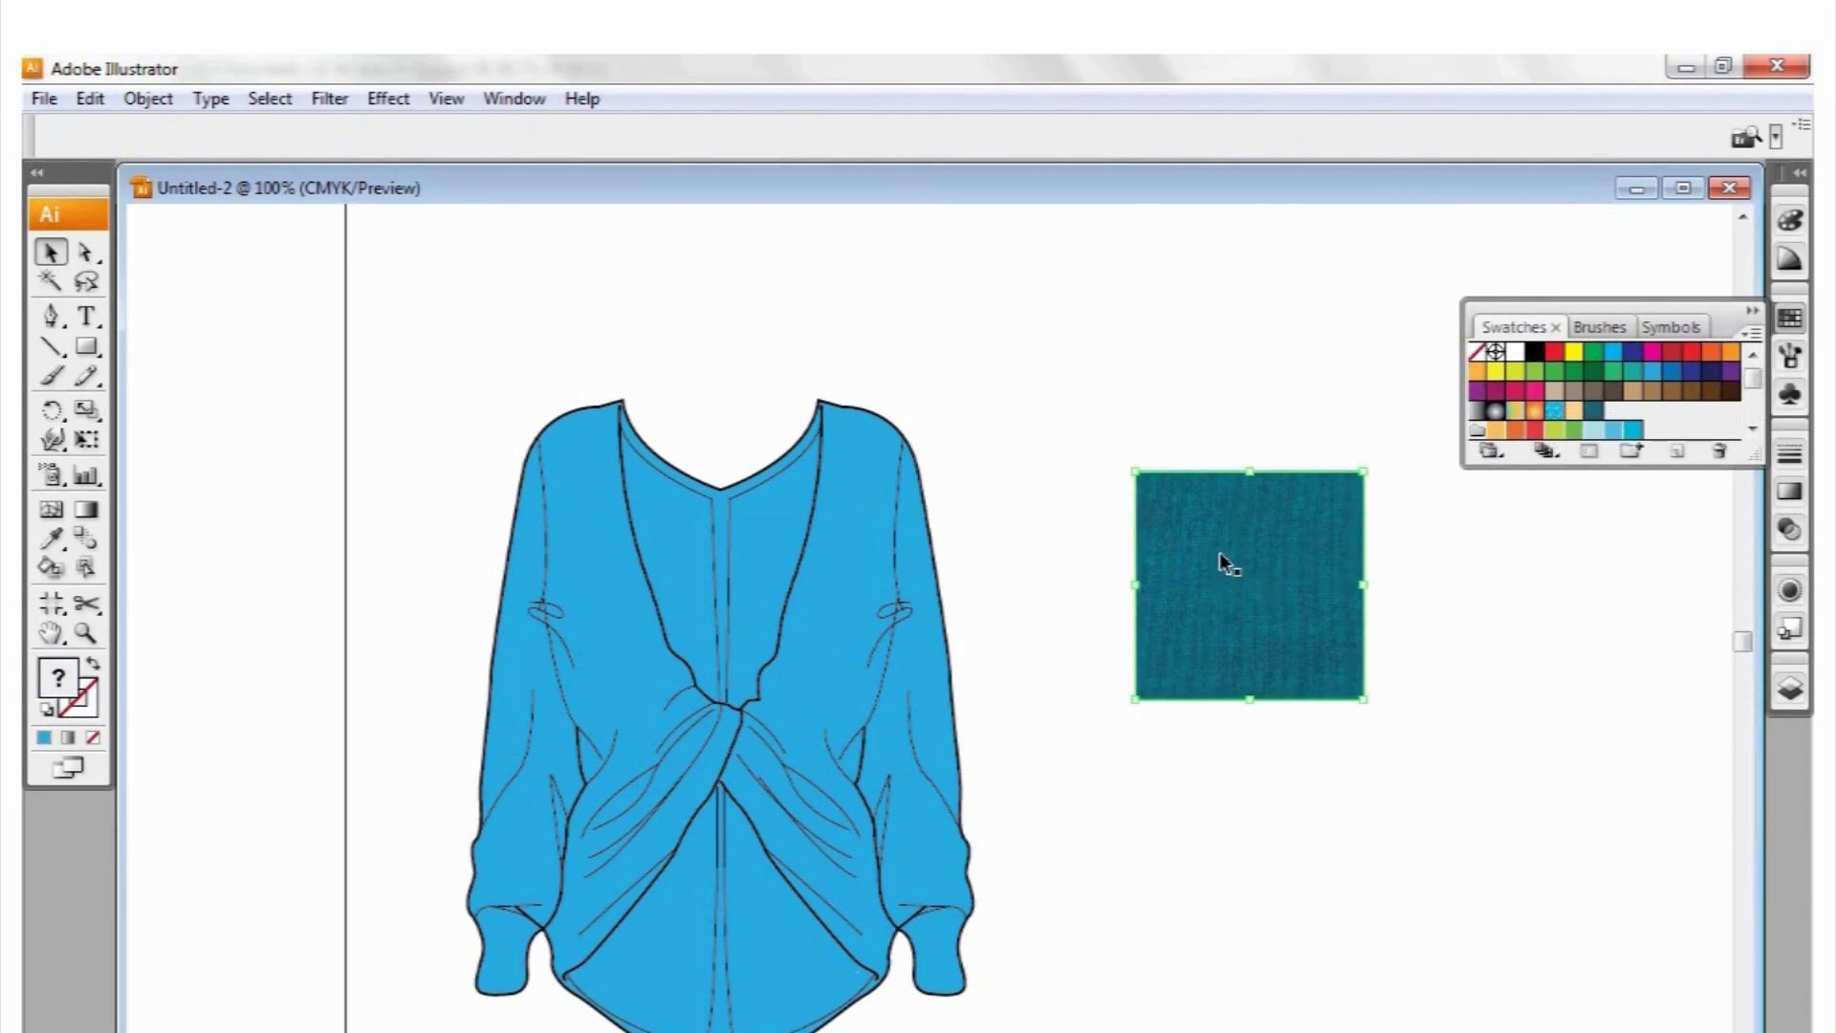
pyautogui.press('Delete')
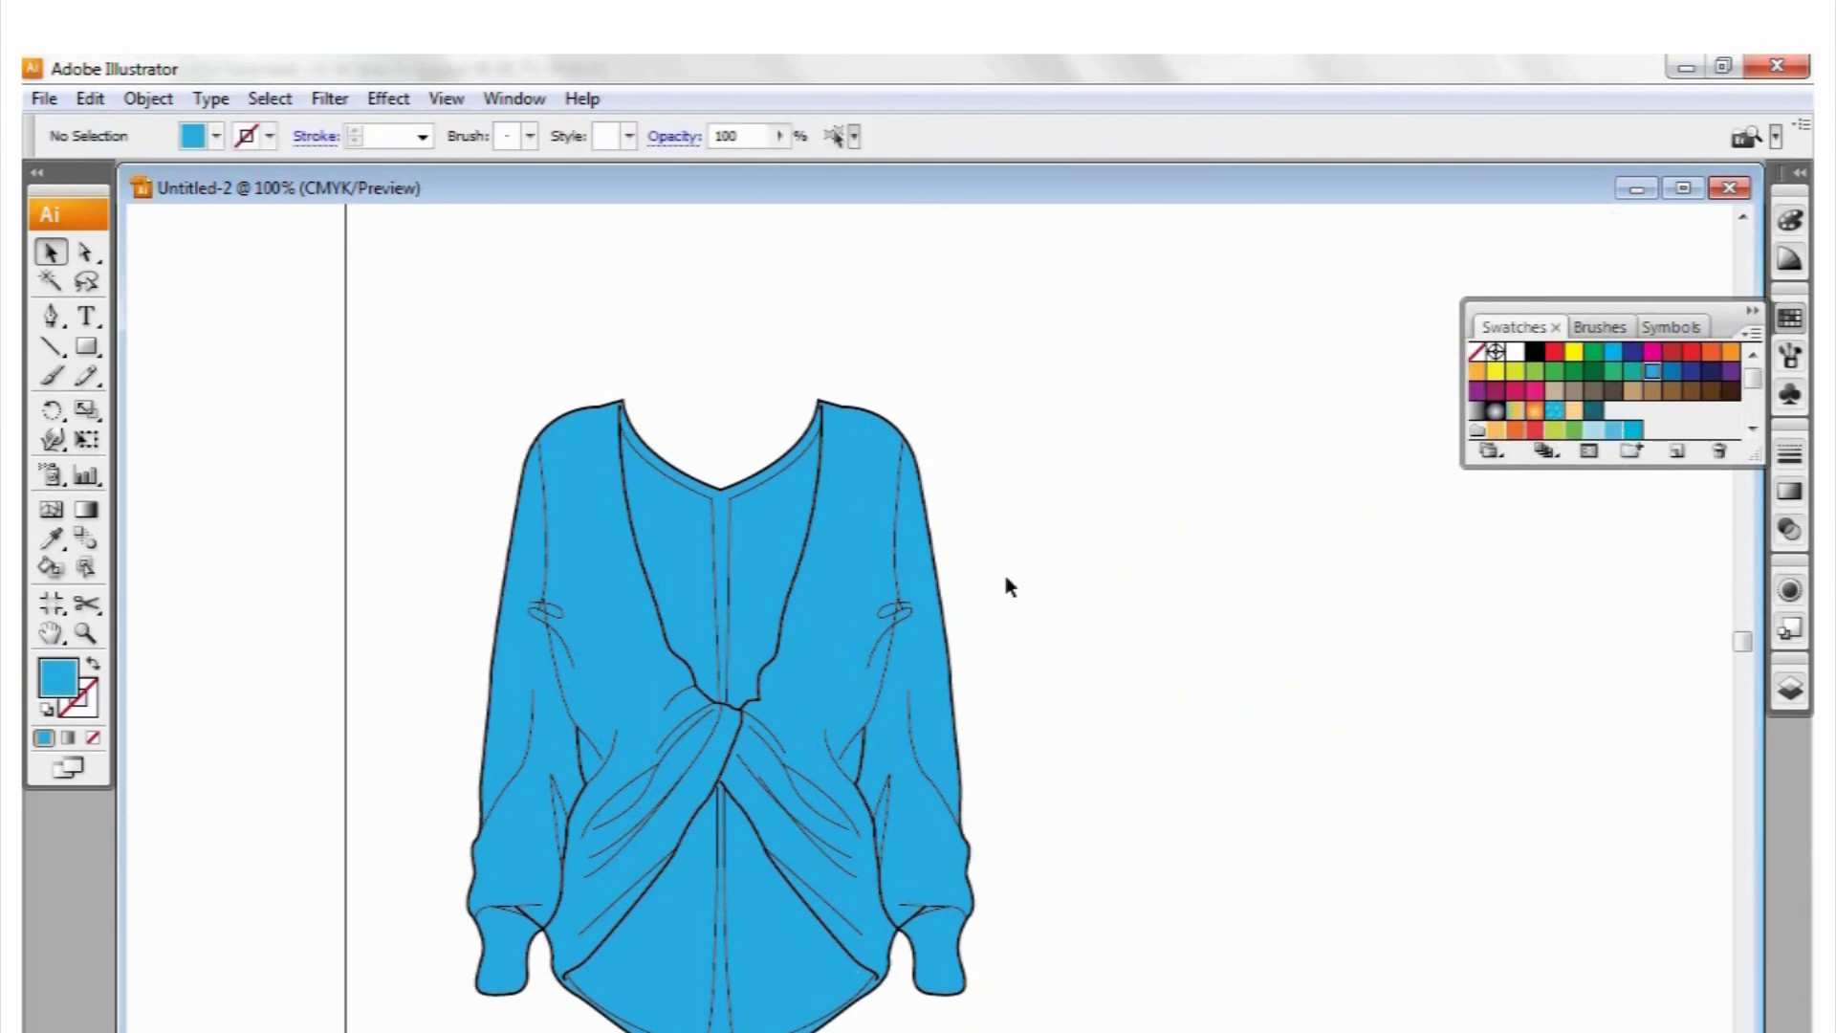
# Fill the blue garment shape with New Pattern Swatch 1
pyautogui.click(865, 461)
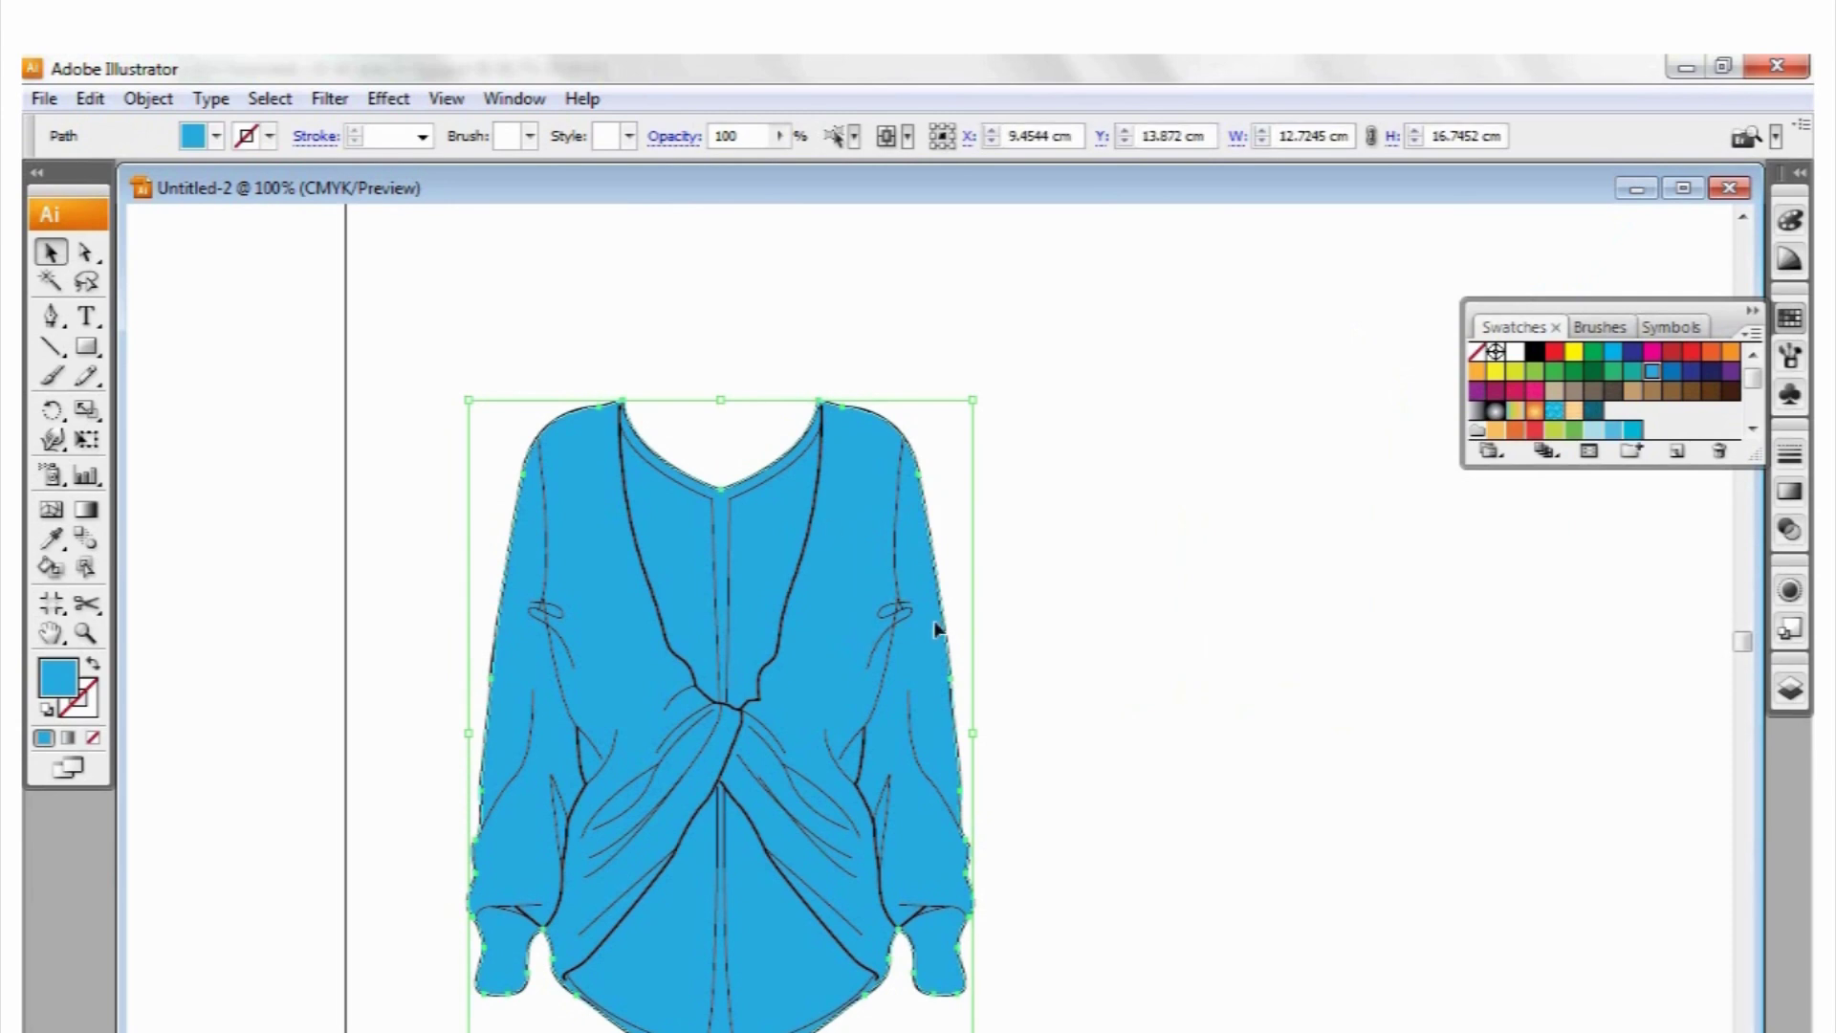
pyautogui.press('F7')
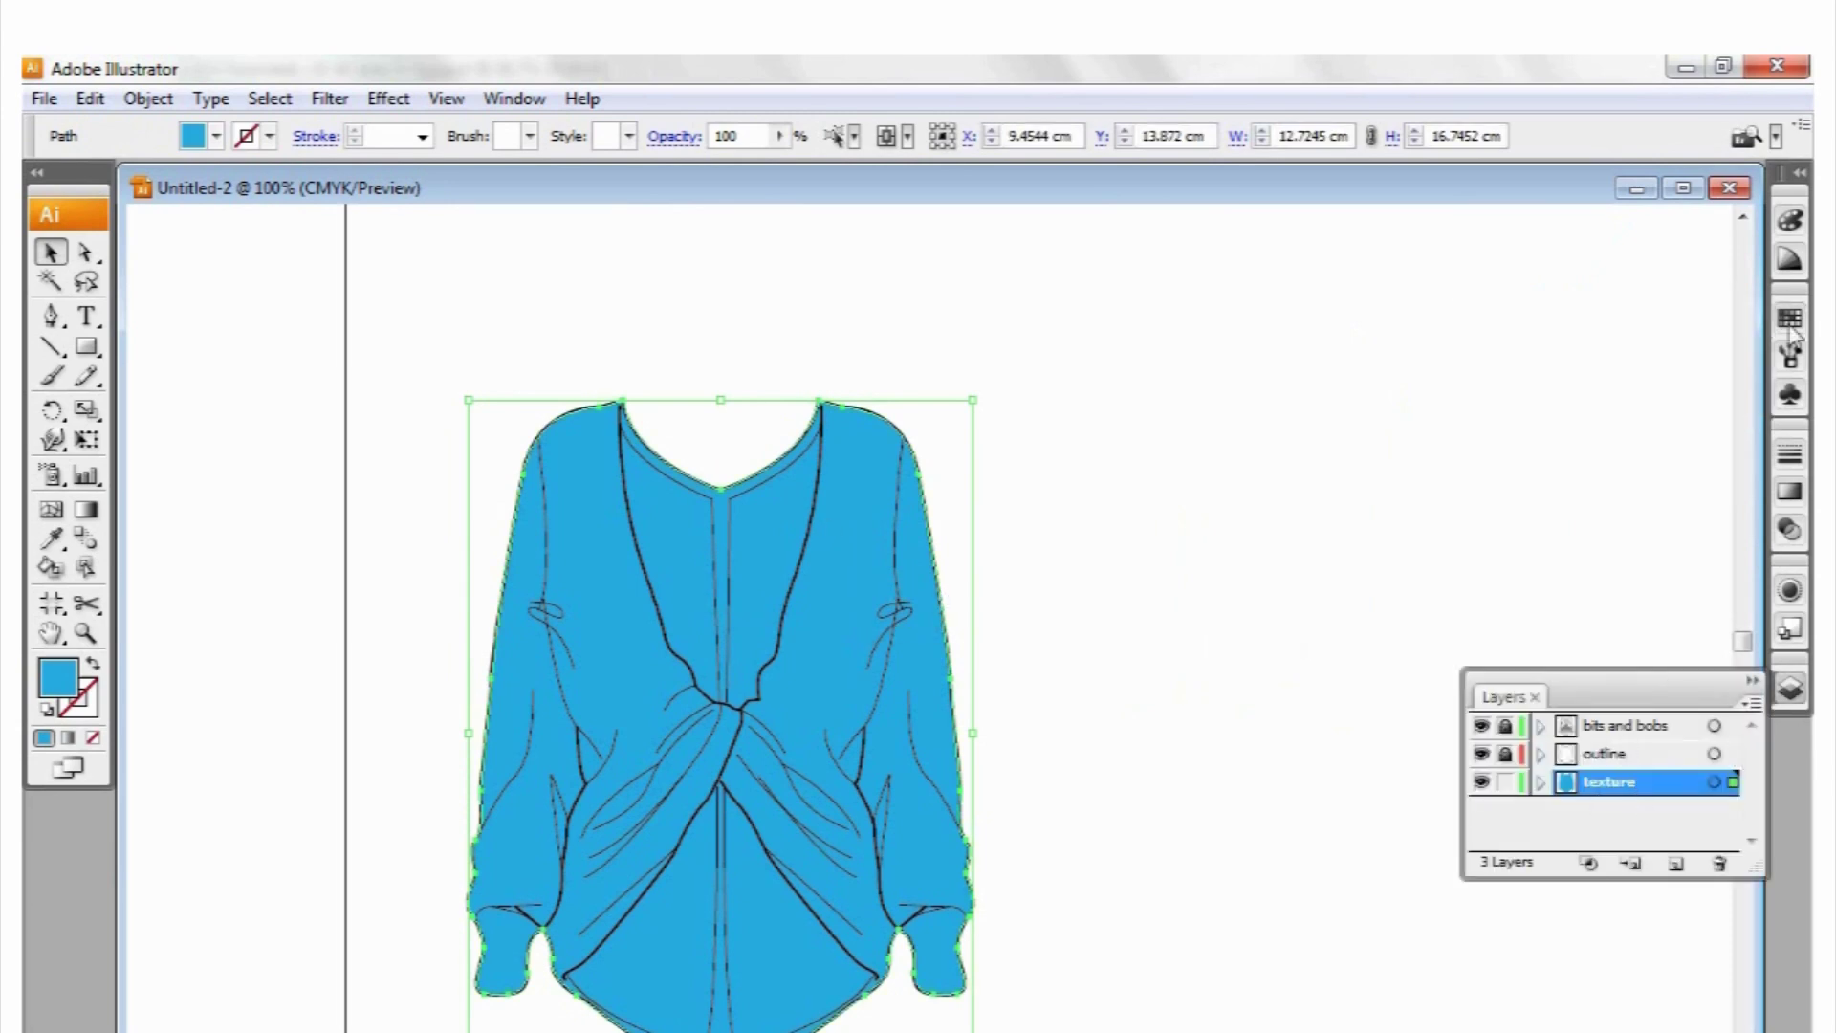
pyautogui.click(1790, 321)
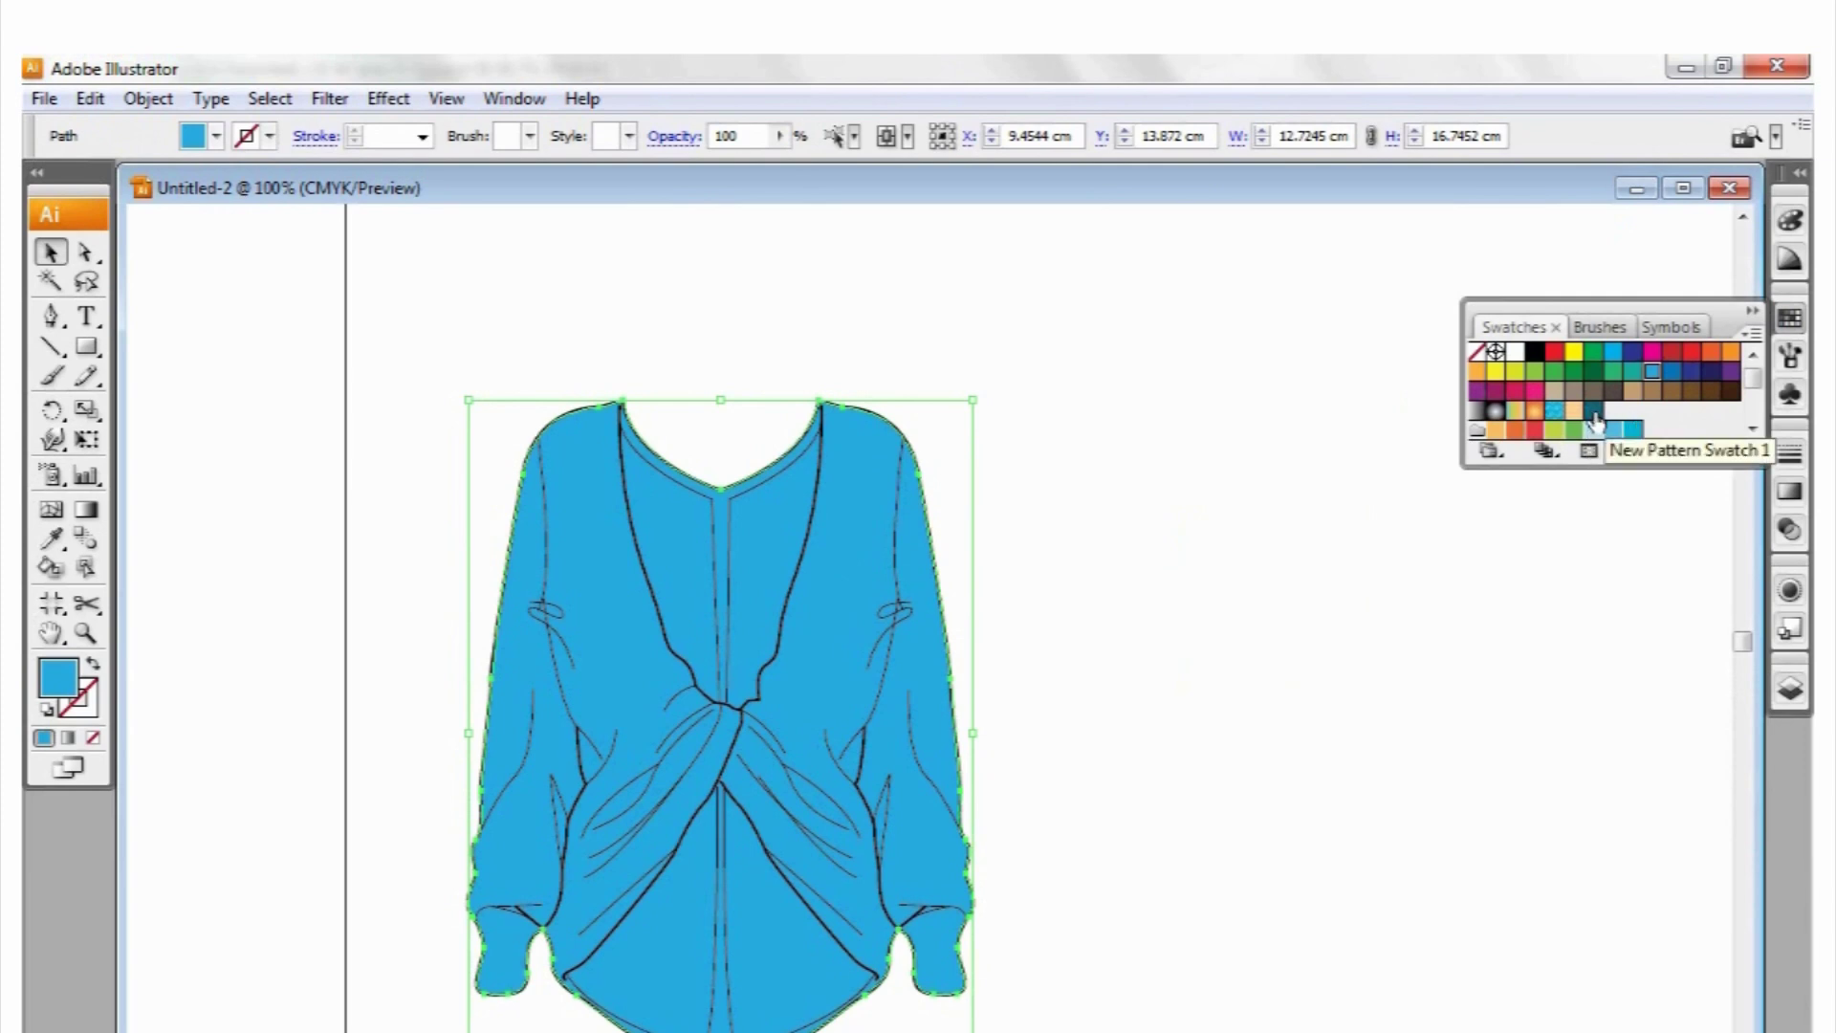
pyautogui.click(1594, 418)
# Examine the knit pattern fill on the garment up close and as a whole
pyautogui.press('ctrl')
pyautogui.hotkey('ctrl', '=')
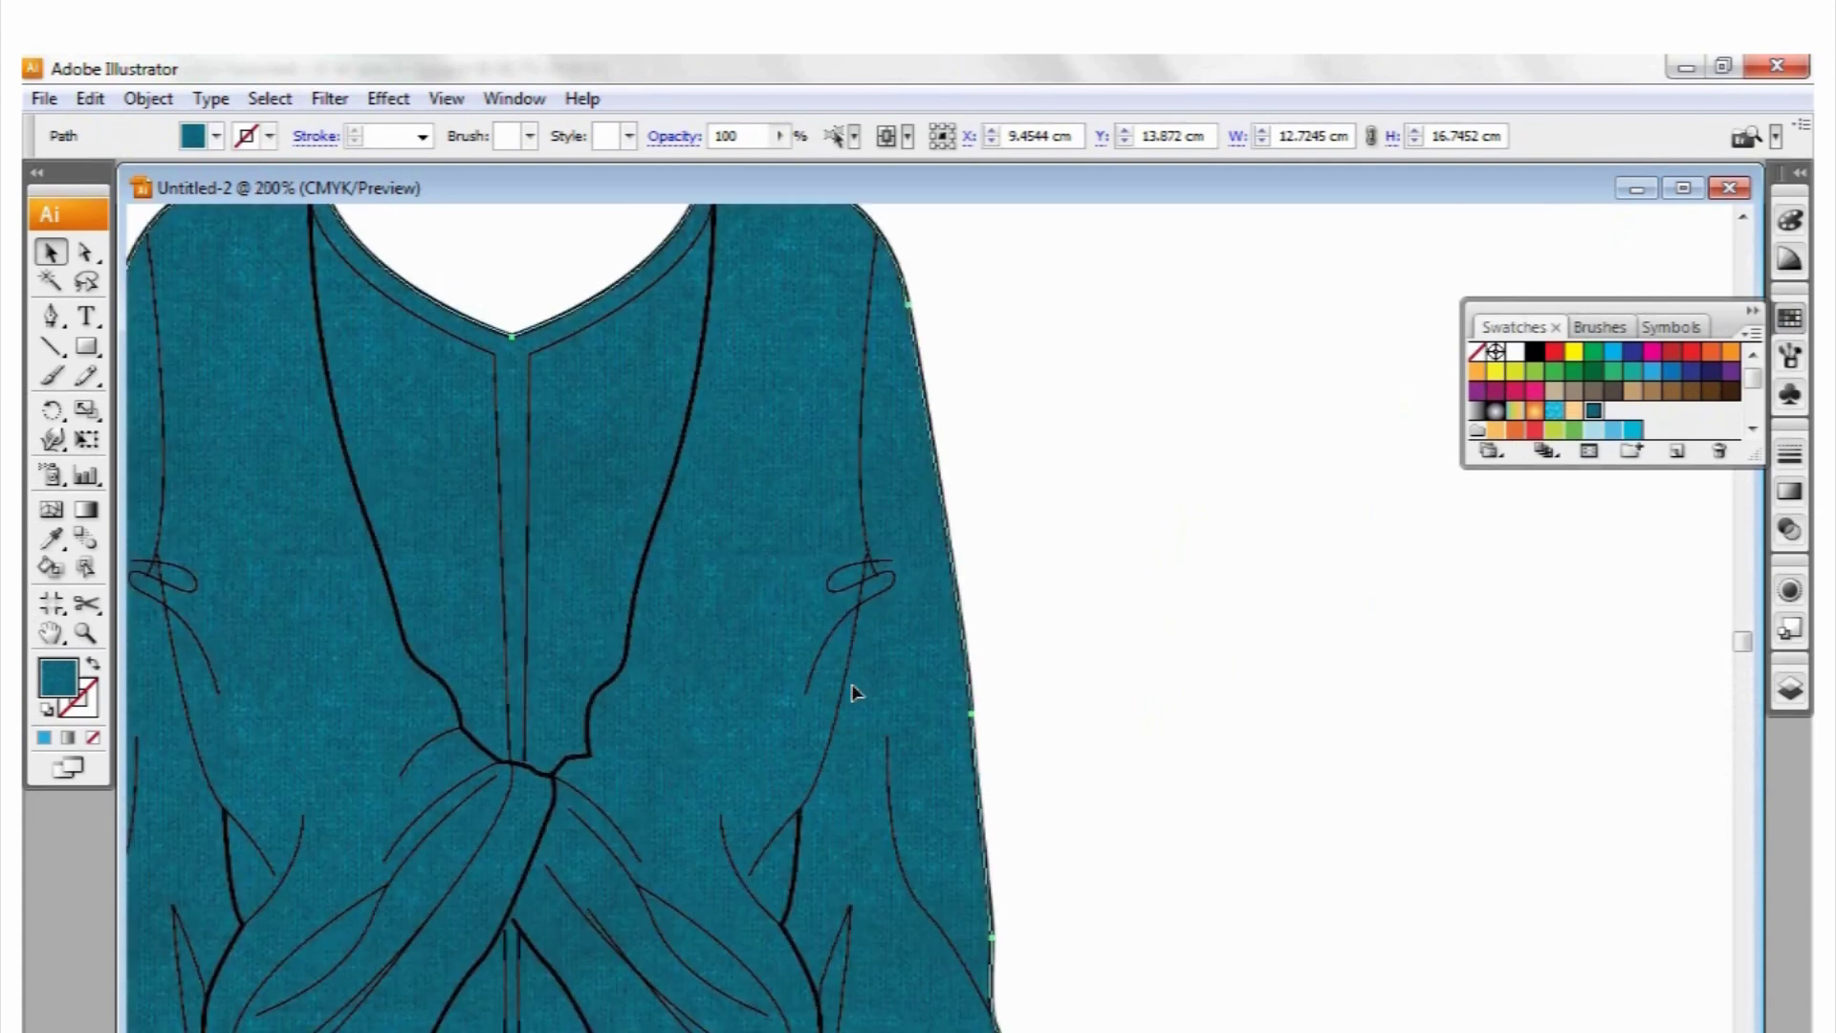
pyautogui.hotkey('ctrl', '=')
pyautogui.click(1513, 675)
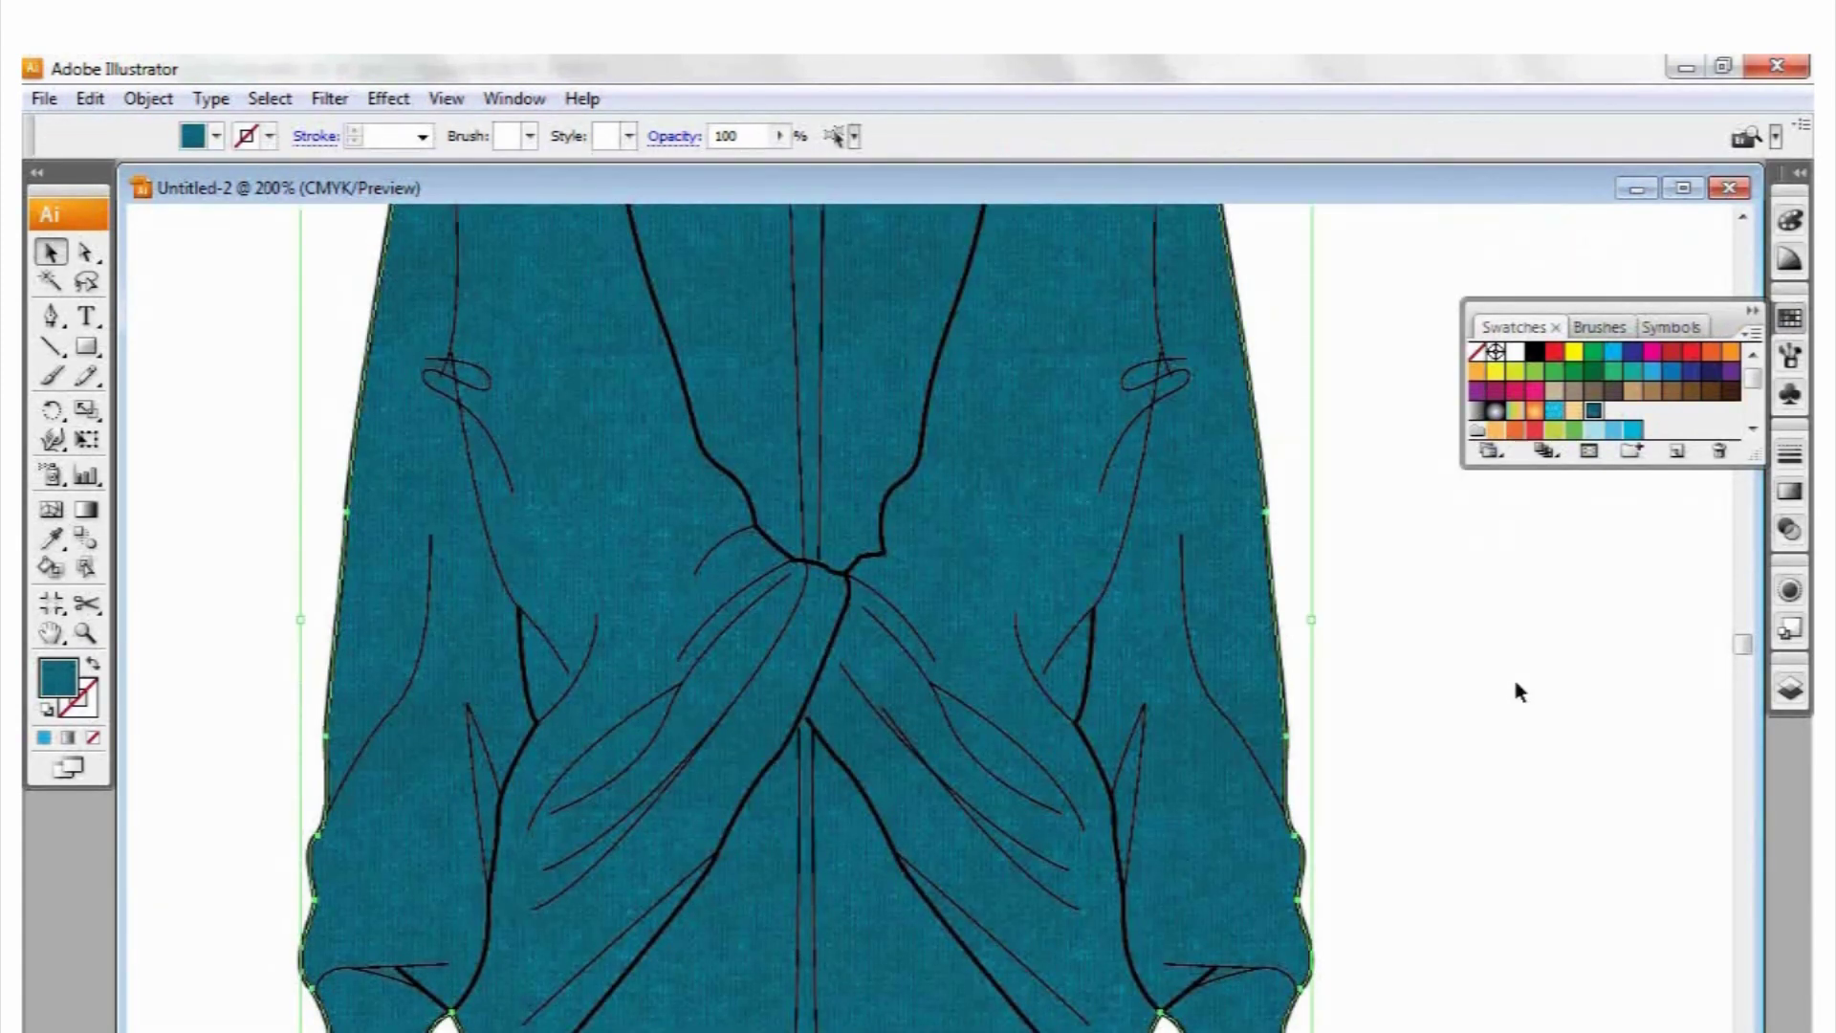
pyautogui.hotkey('ctrl', '-')
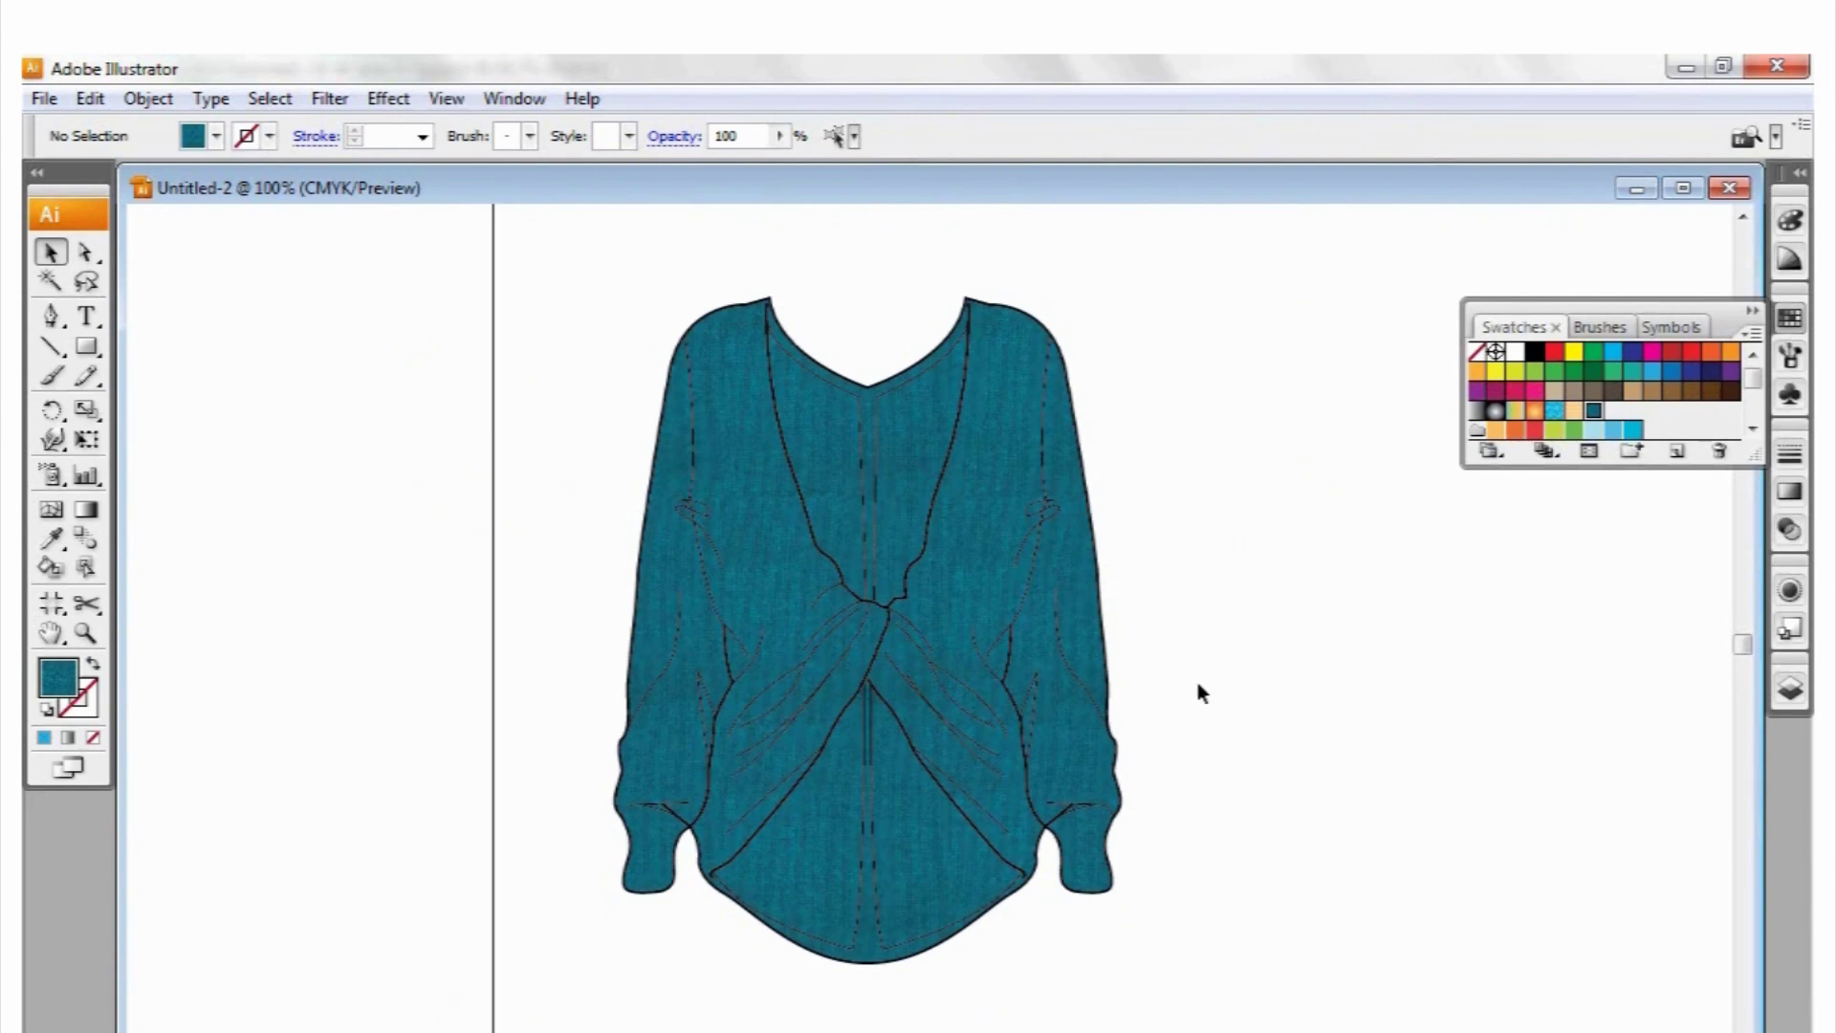
pyautogui.click(85, 633)
pyautogui.click(837, 746)
pyautogui.click(1044, 611)
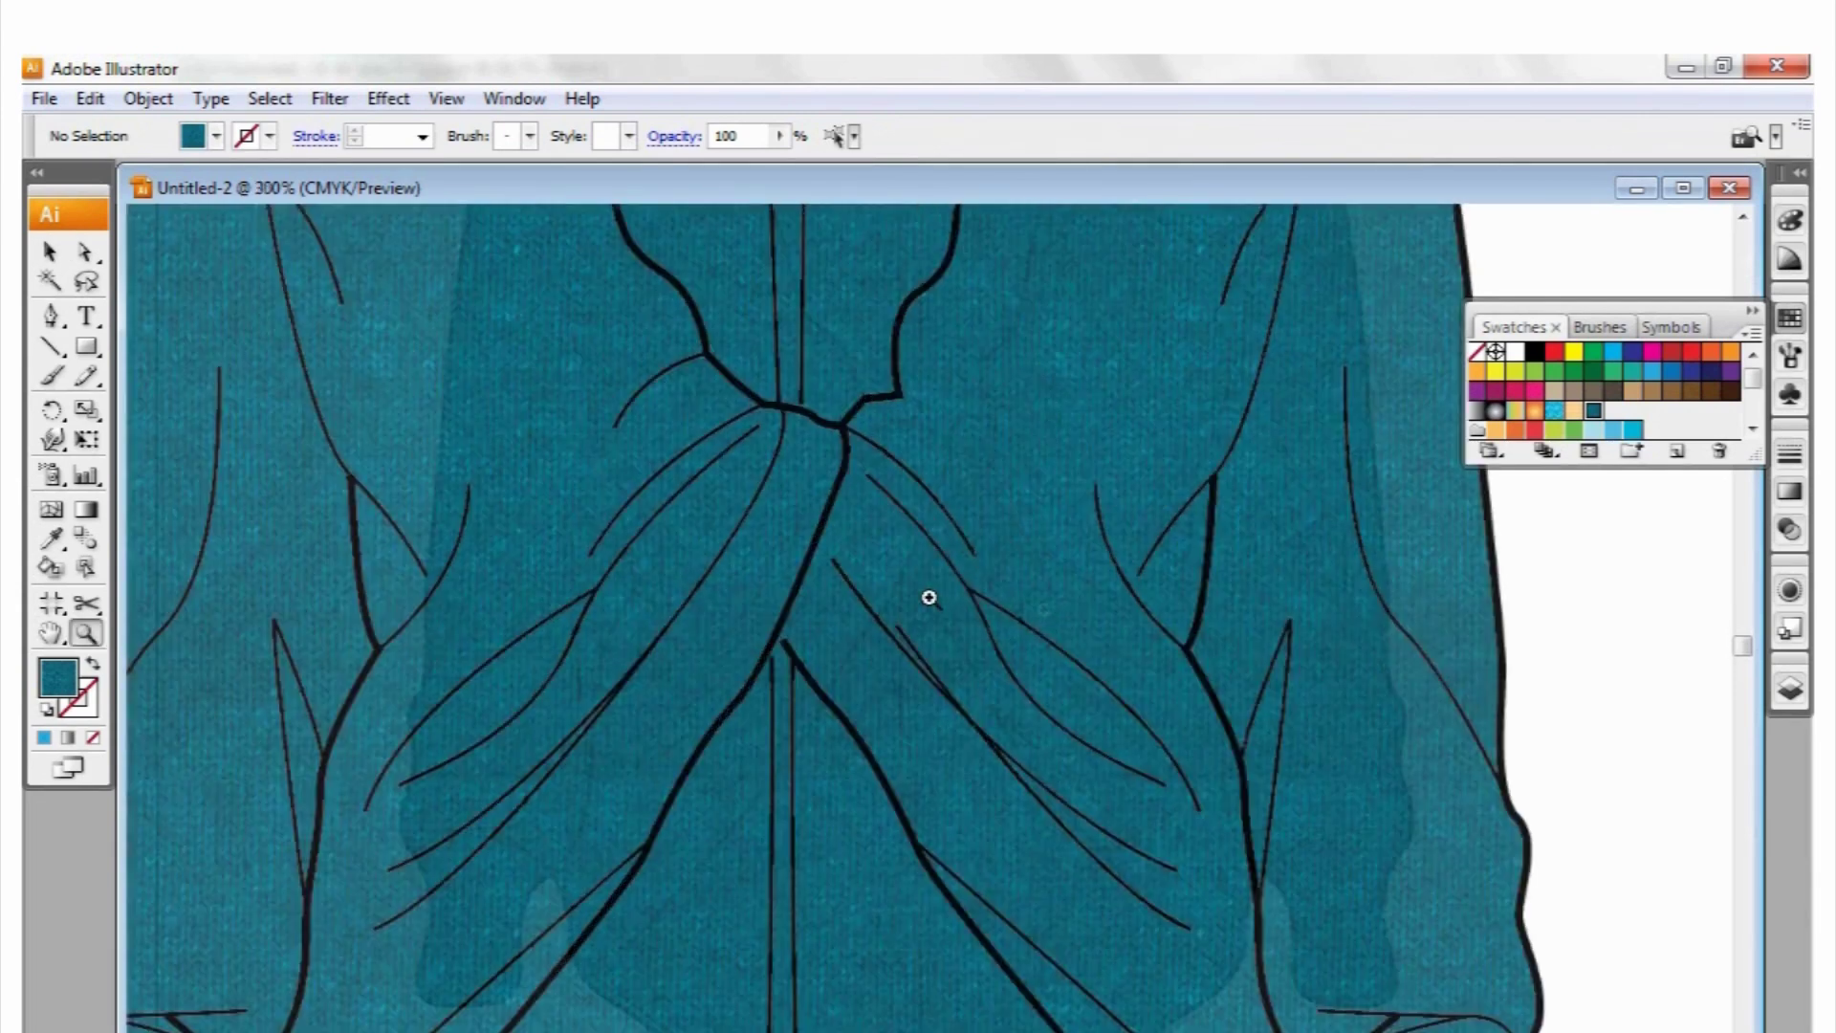
pyautogui.click(929, 598)
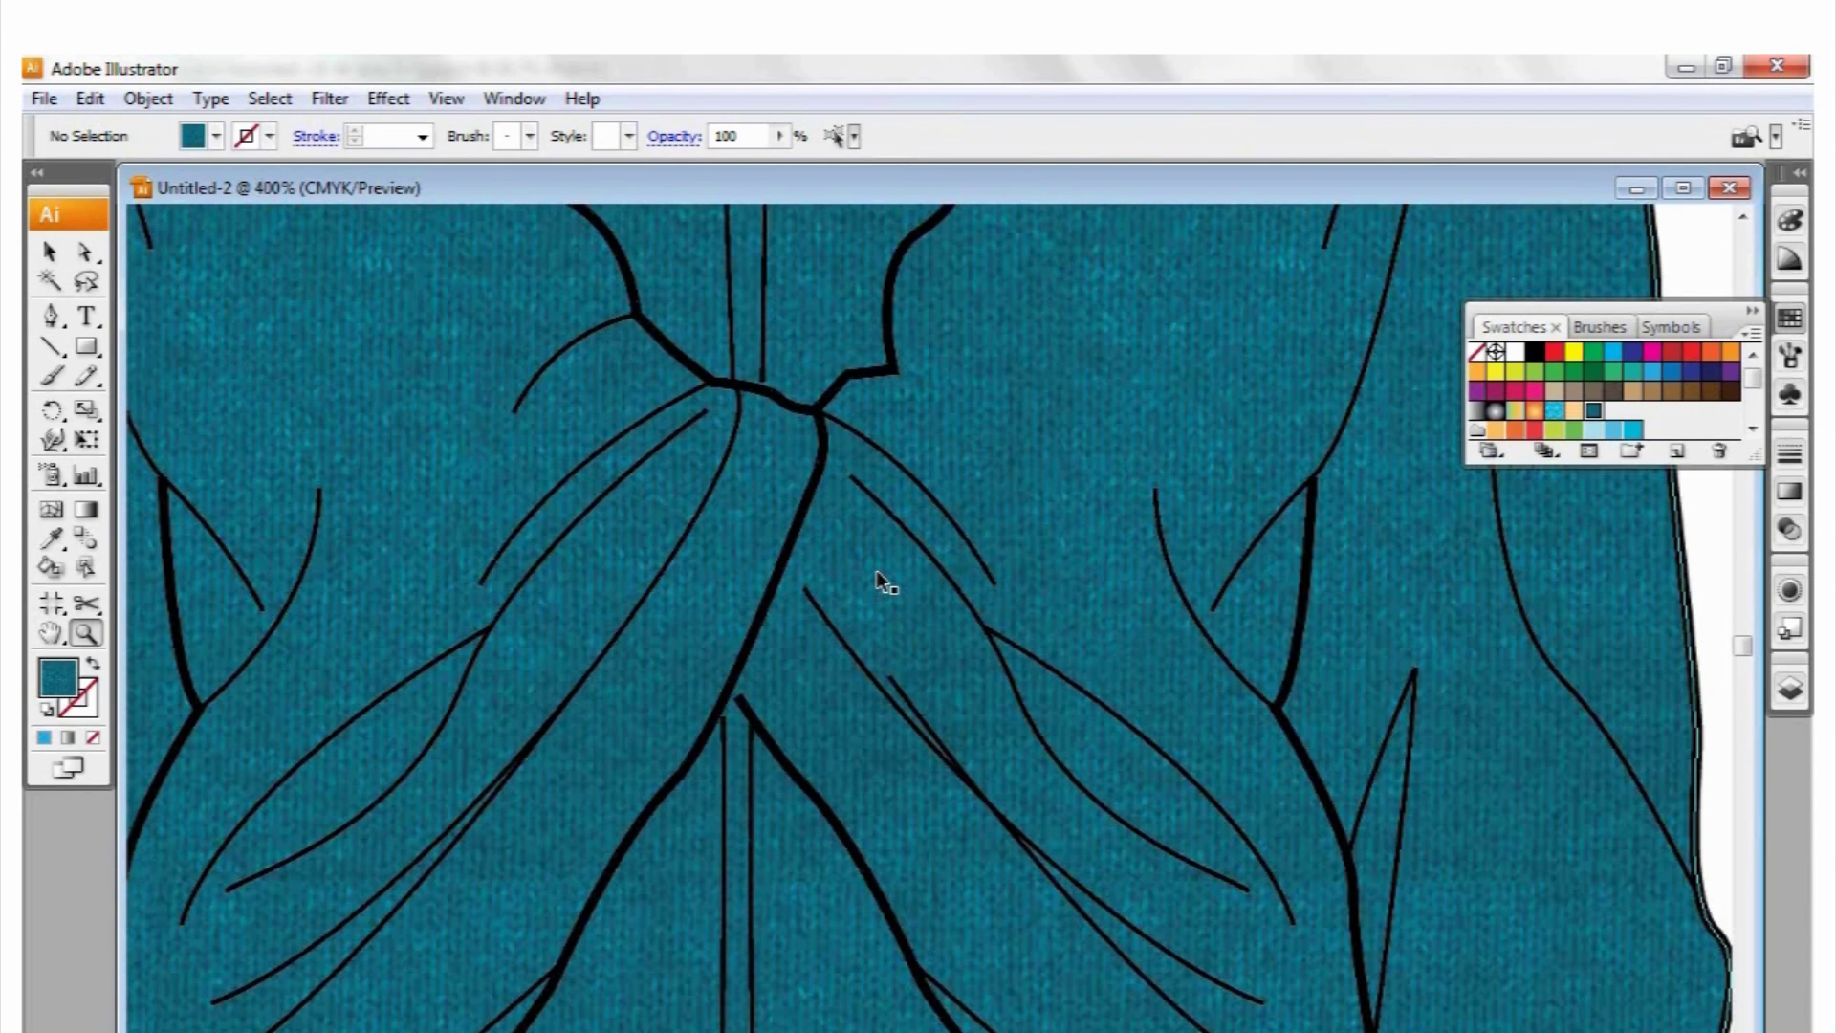
pyautogui.keyDown('alt'); pyautogui.click(877, 576); pyautogui.keyUp('alt')
pyautogui.keyDown('alt'); pyautogui.click(877, 577); pyautogui.keyUp('alt')
pyautogui.keyDown('alt'); pyautogui.click(877, 577); pyautogui.keyUp('alt')
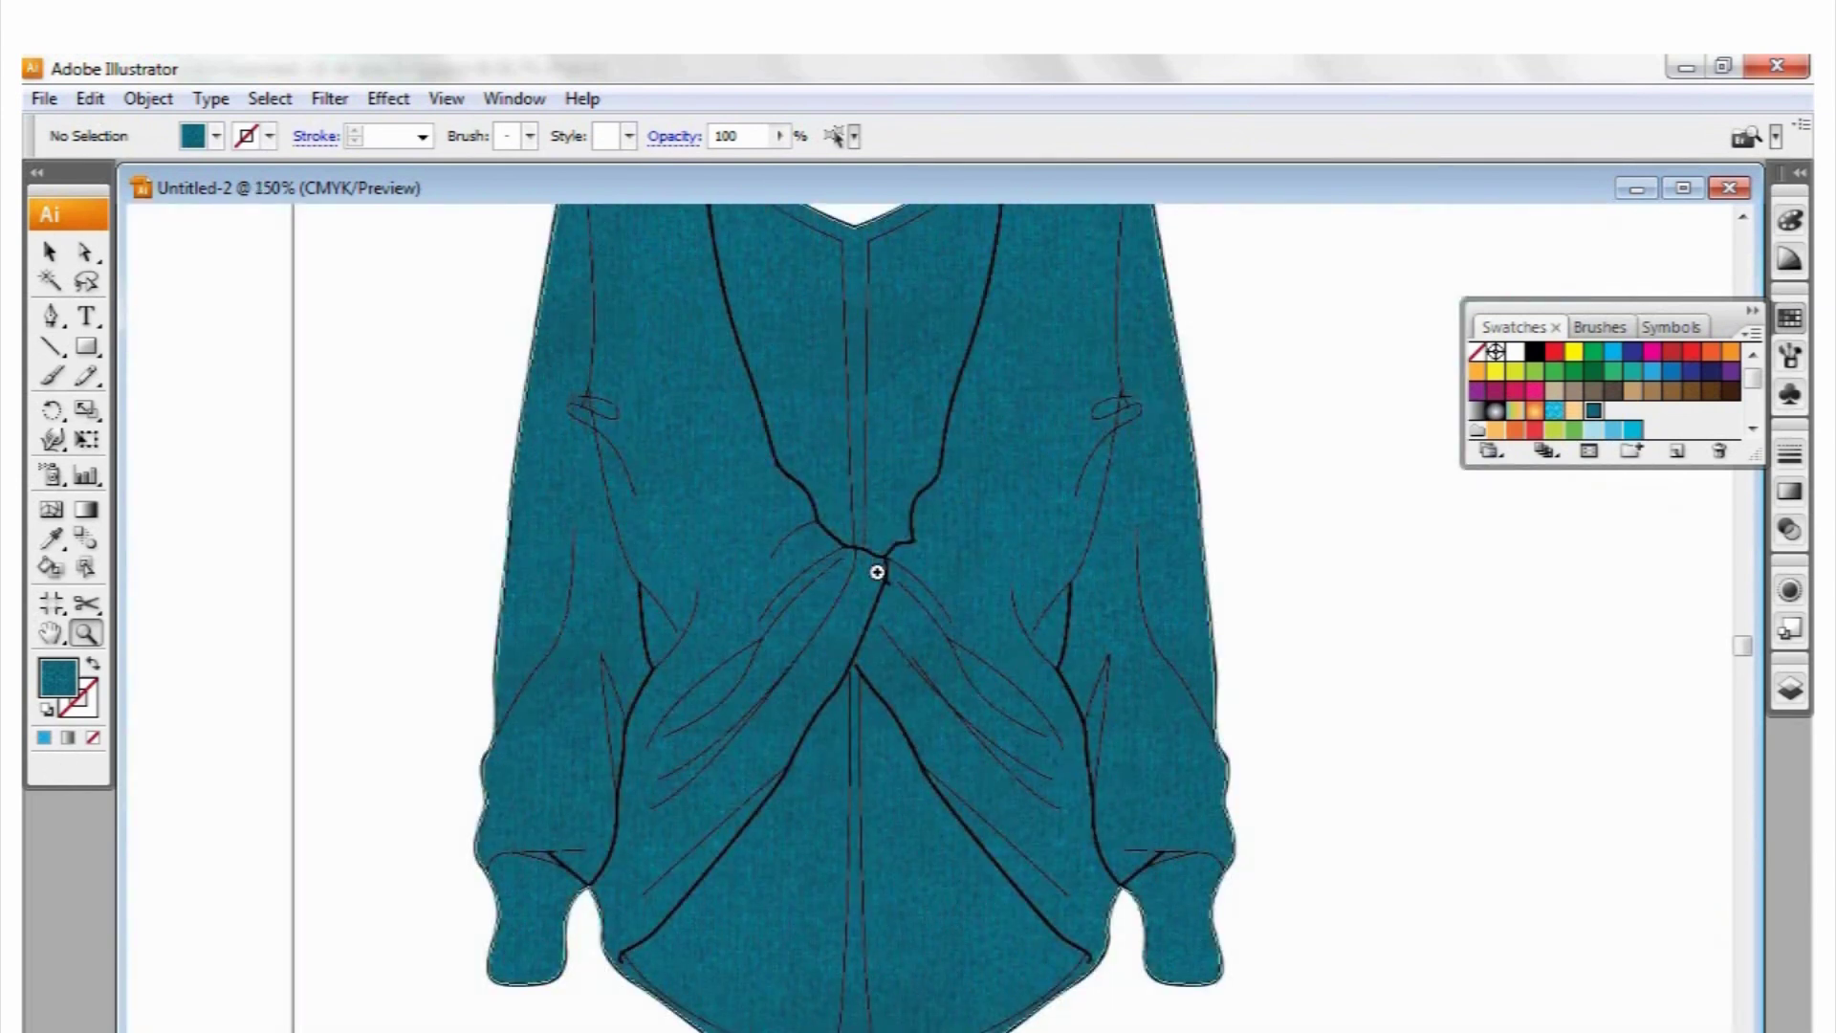
pyautogui.scroll(3, 878, 572)
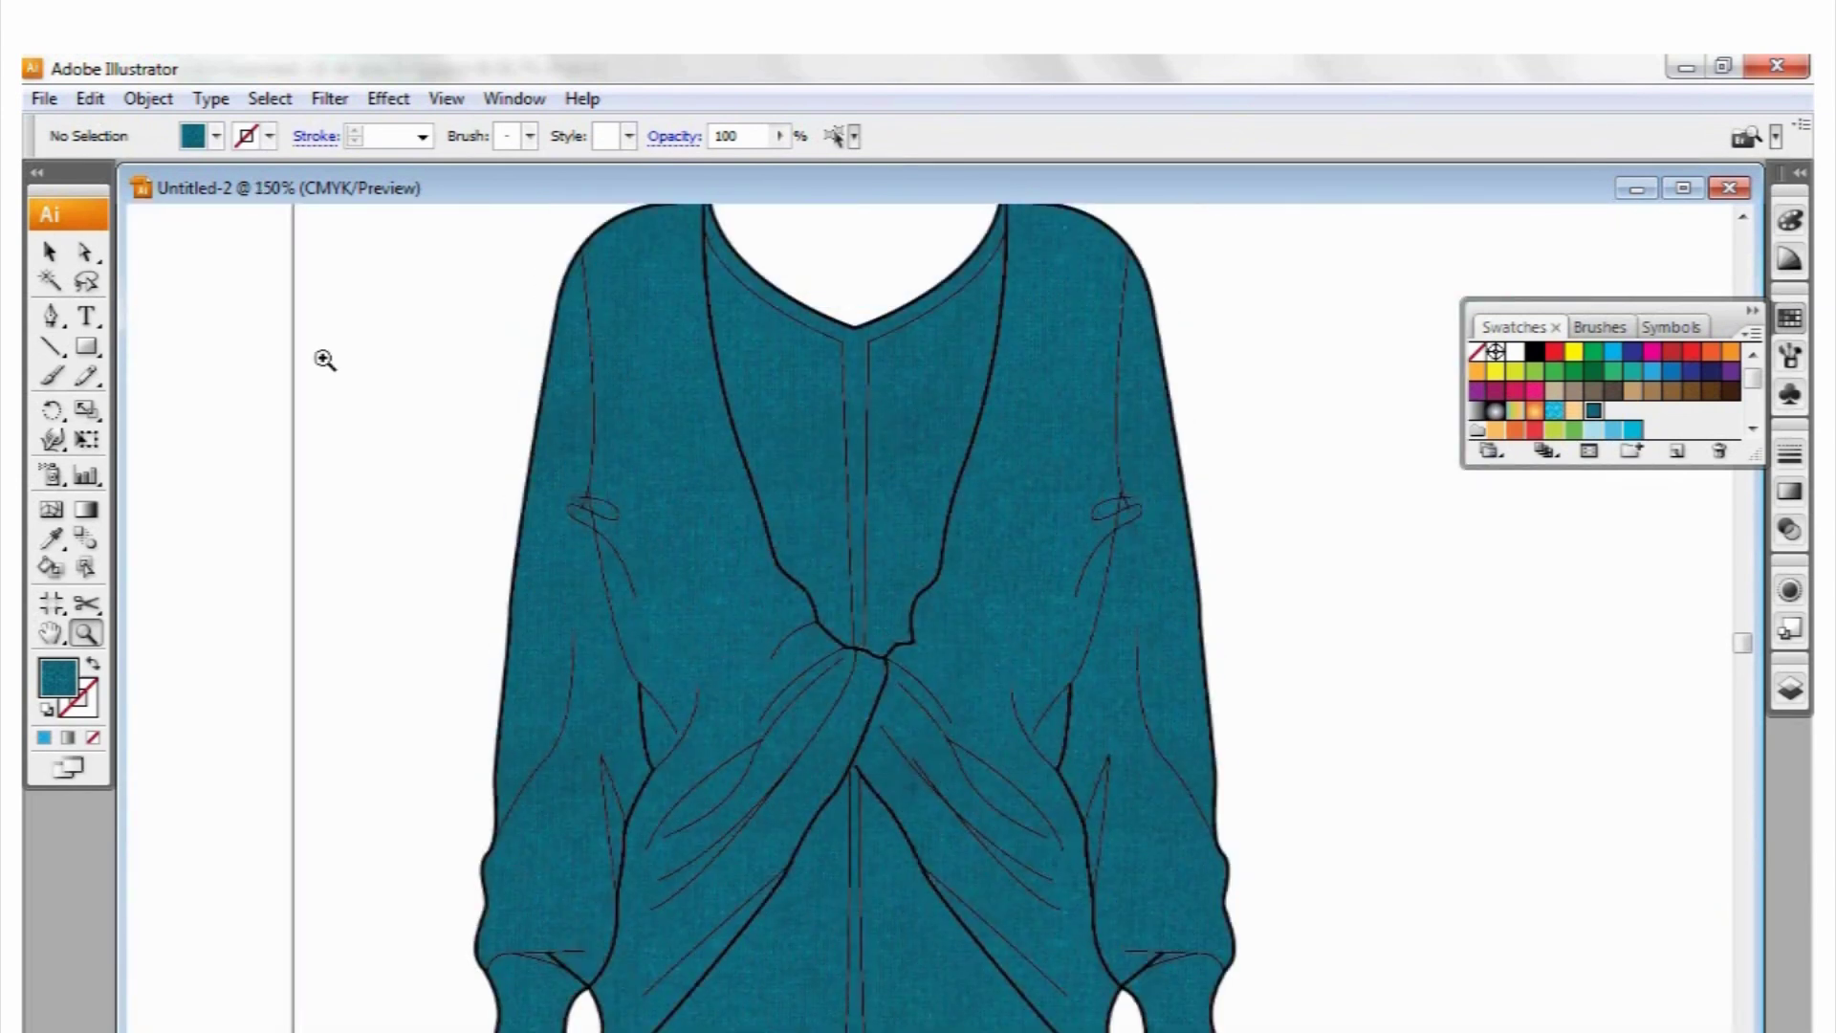
# Create a new layer directly above the texture layer and name it shading
pyautogui.click(50, 251)
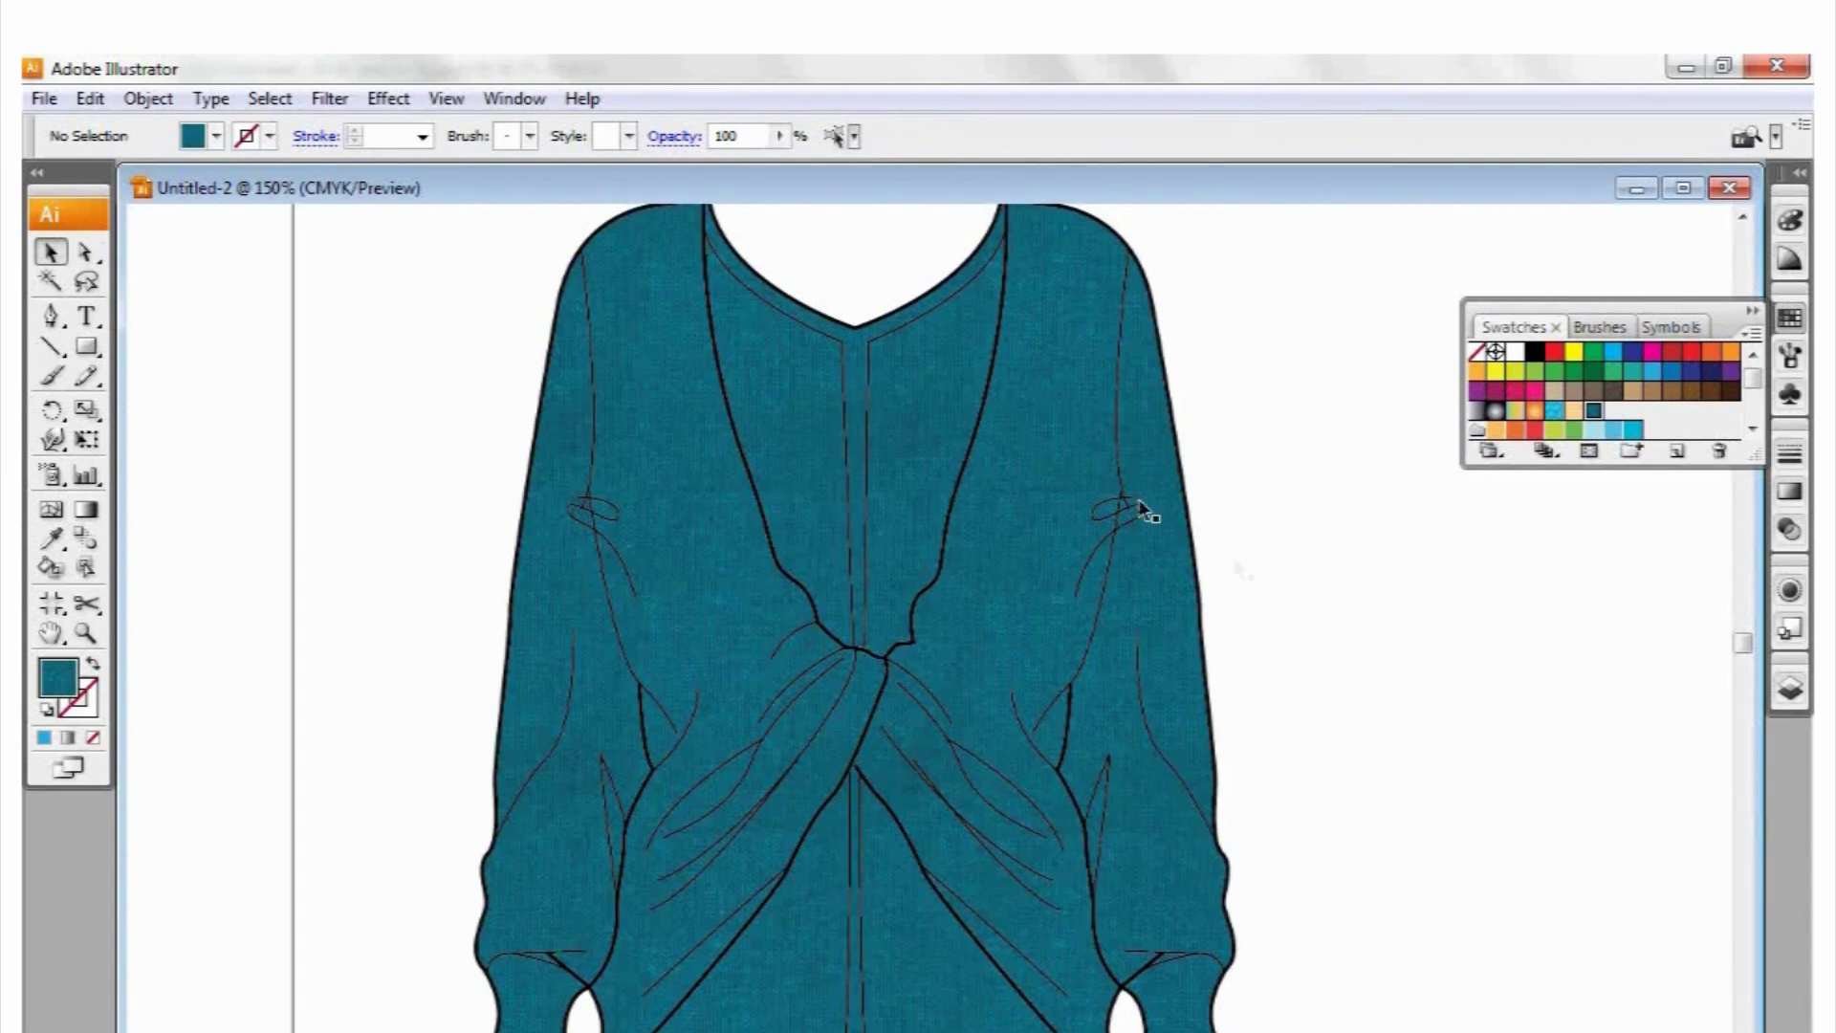
pyautogui.press('F7')
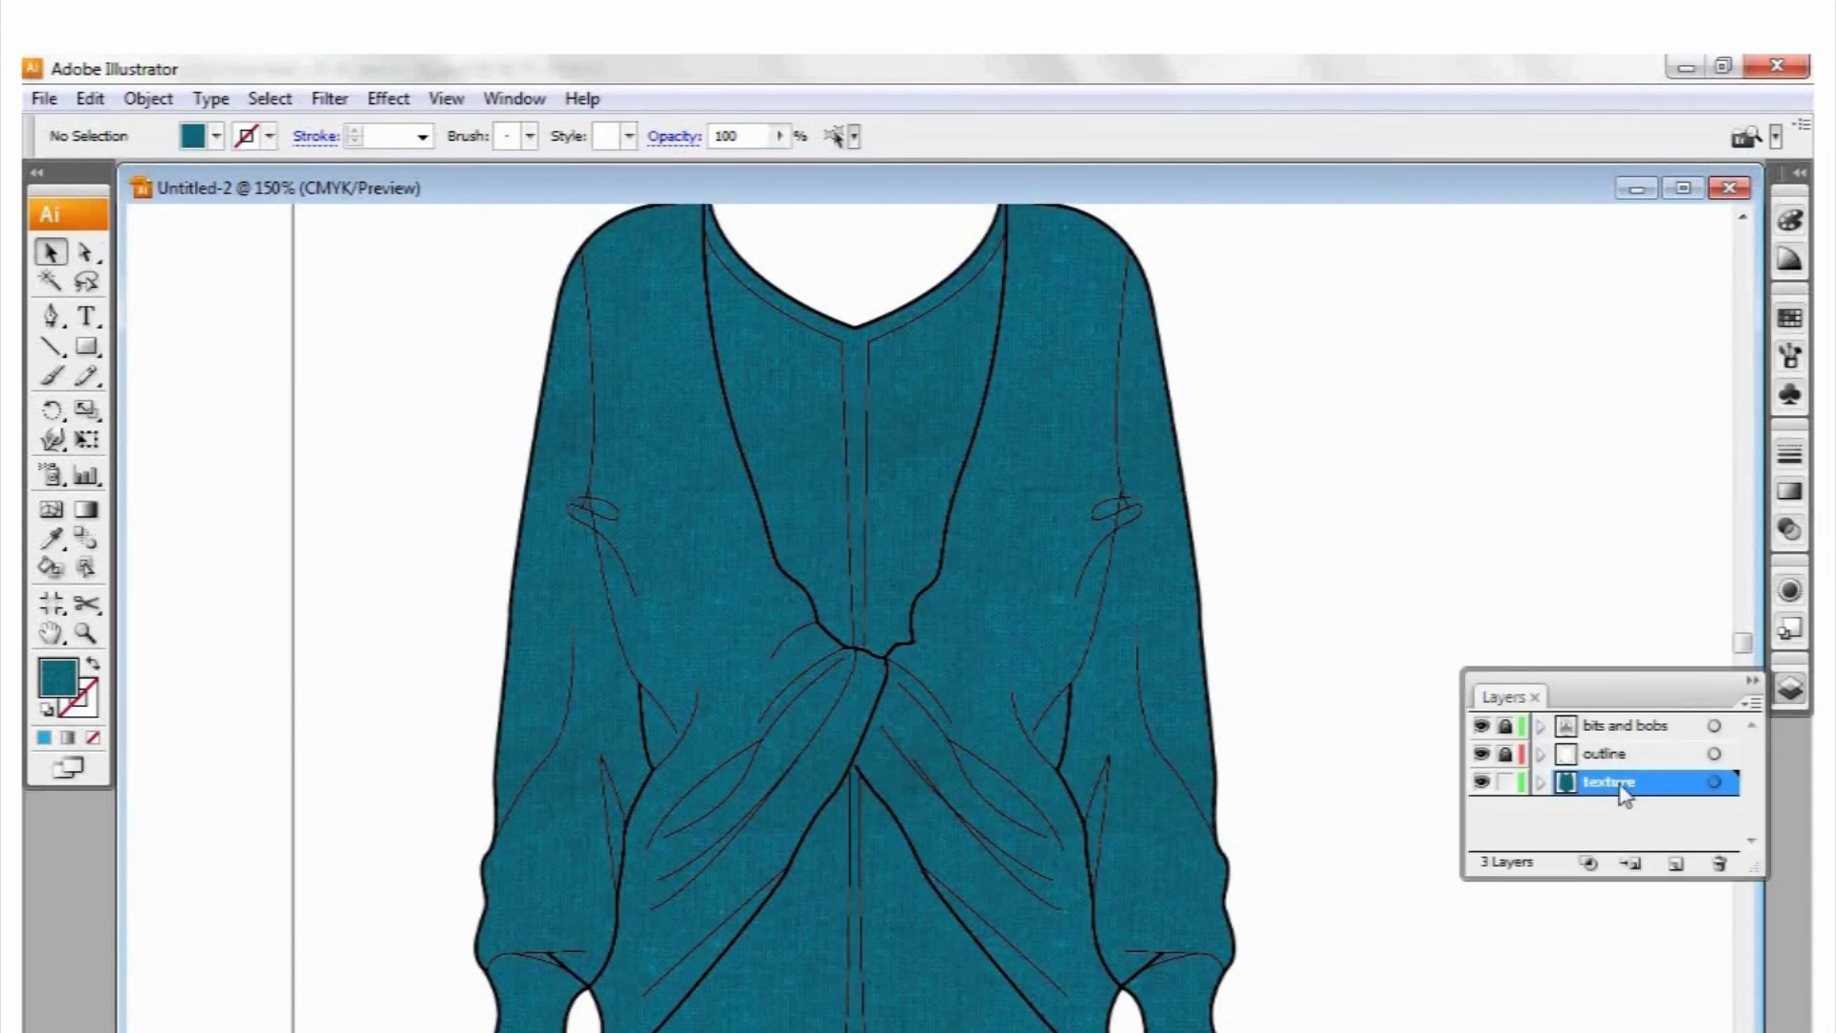
pyautogui.click(1675, 866)
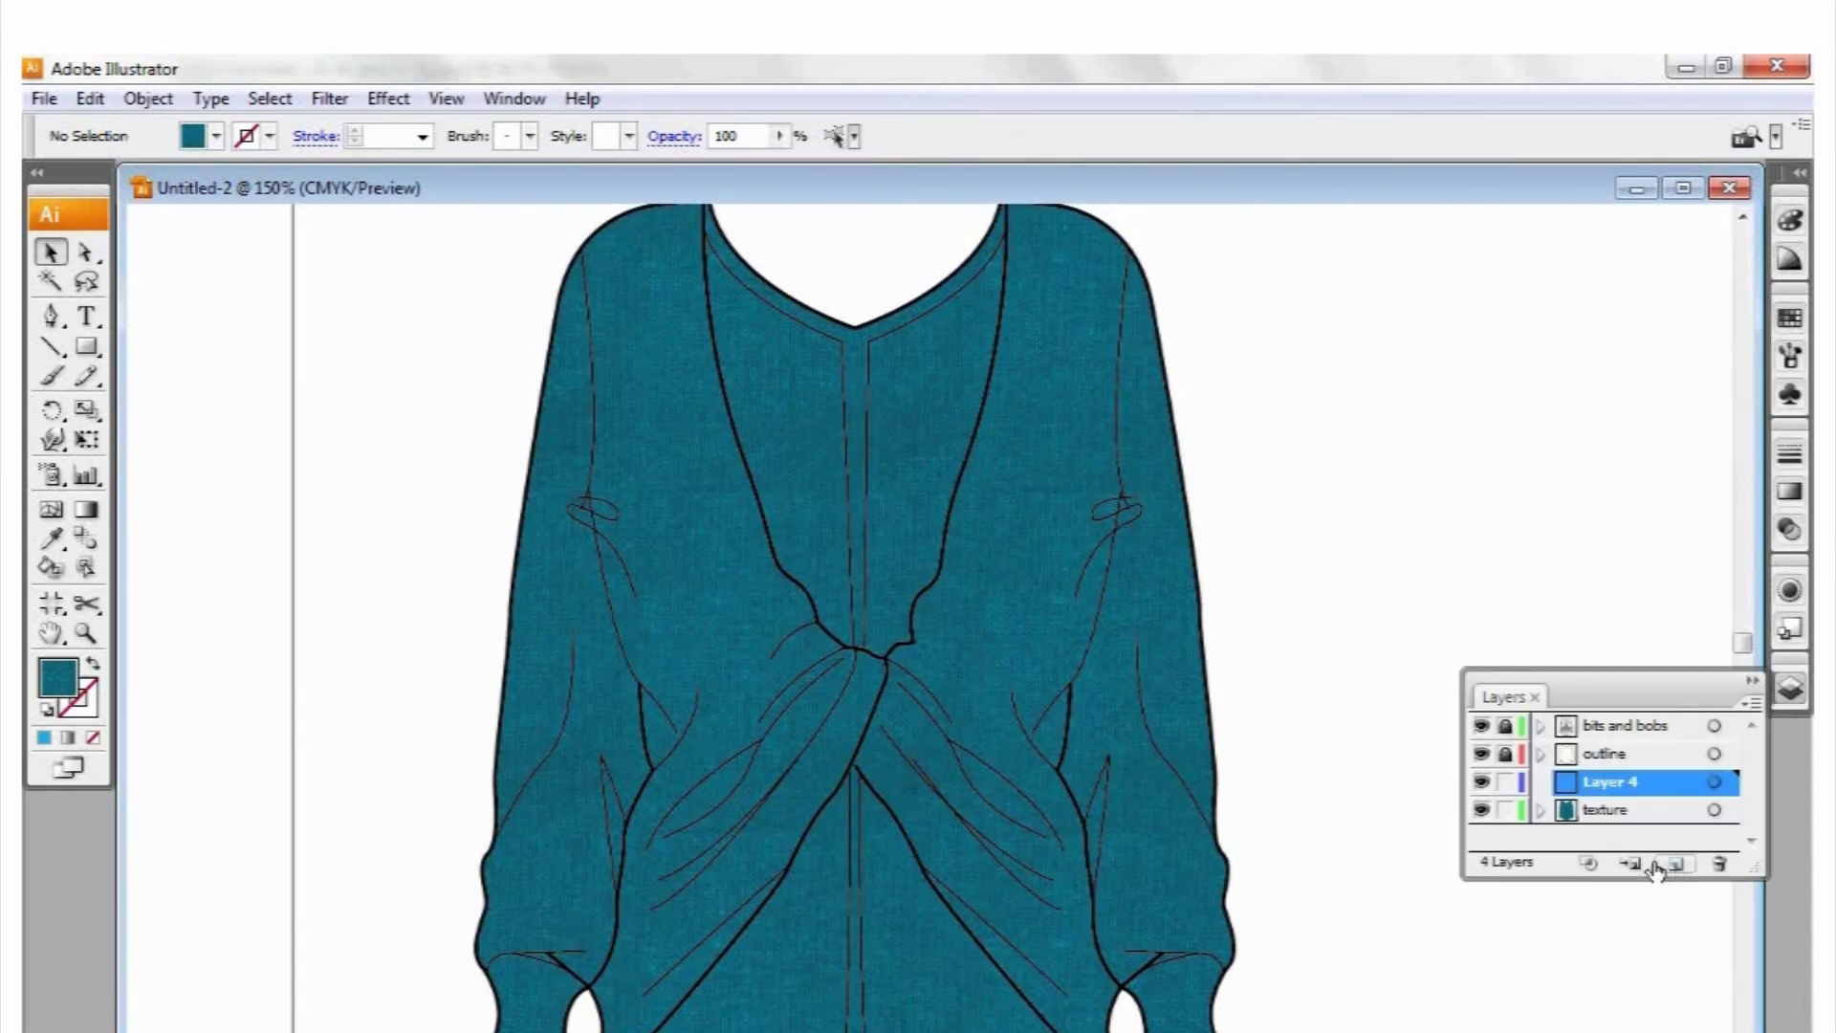
pyautogui.doubleClick(1607, 786)
pyautogui.write('shae')
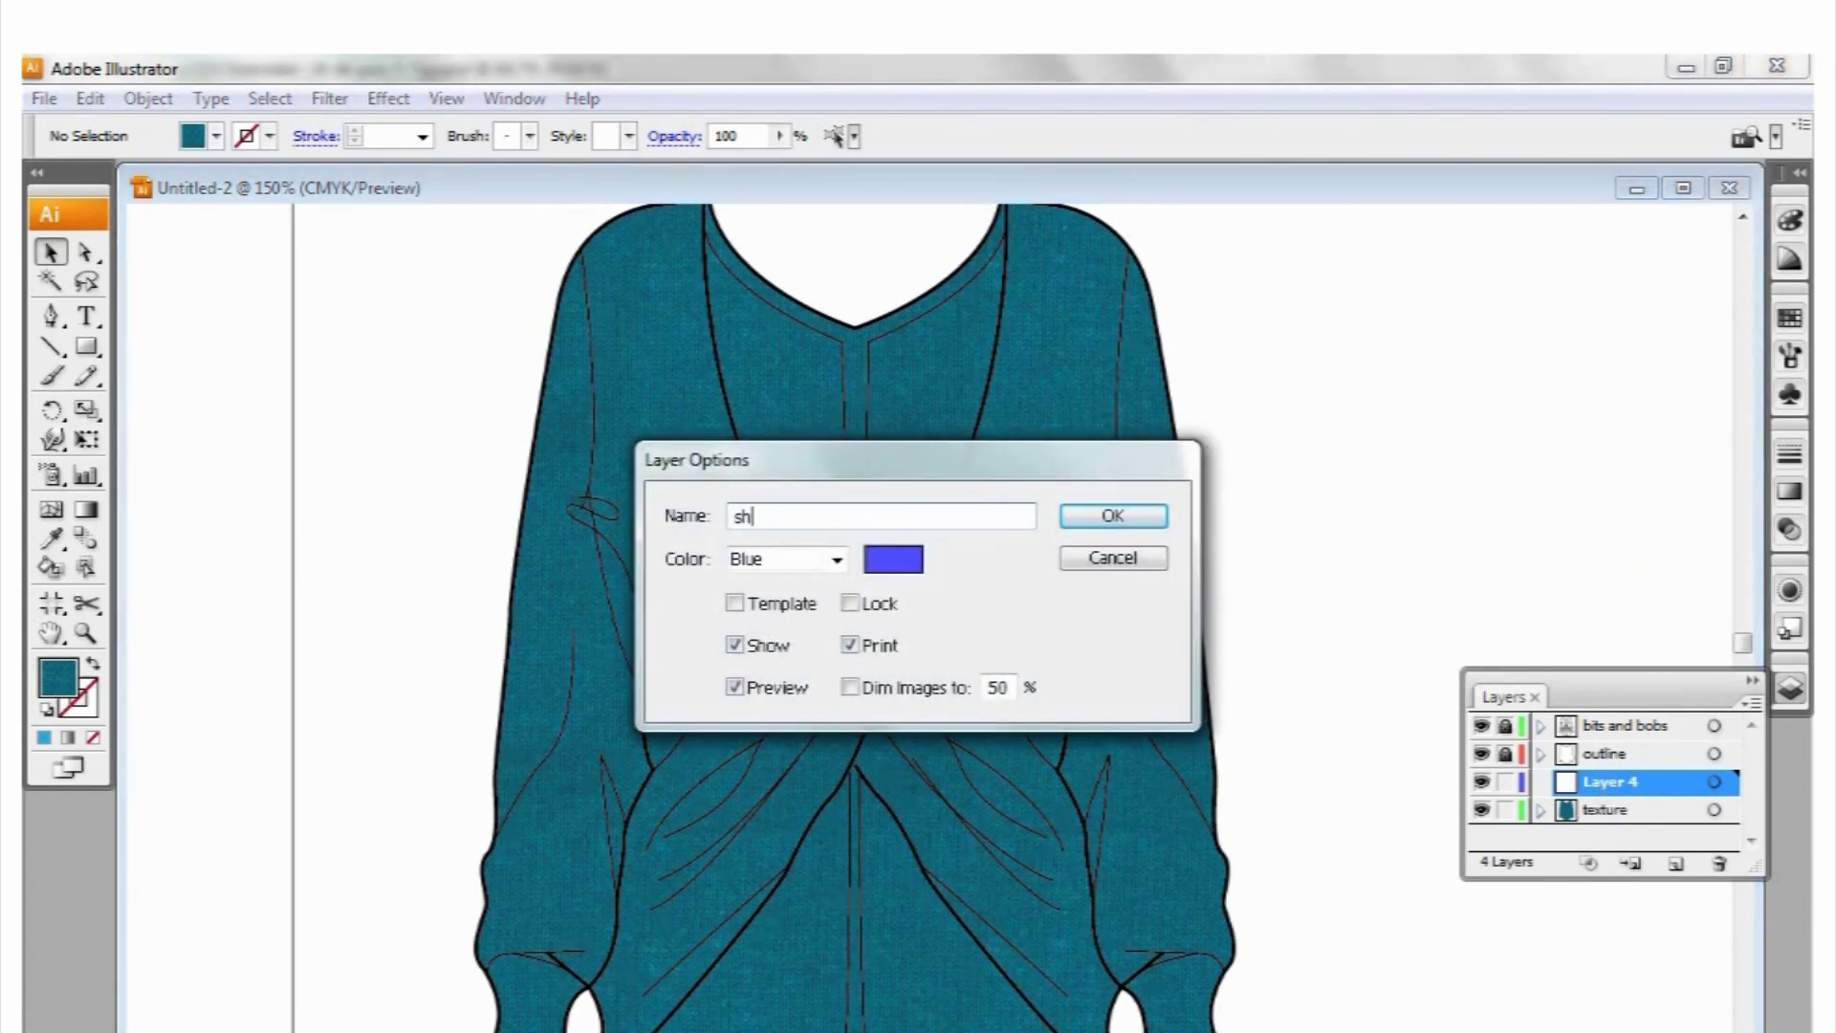
pyautogui.write('ading')
pyautogui.click(1111, 517)
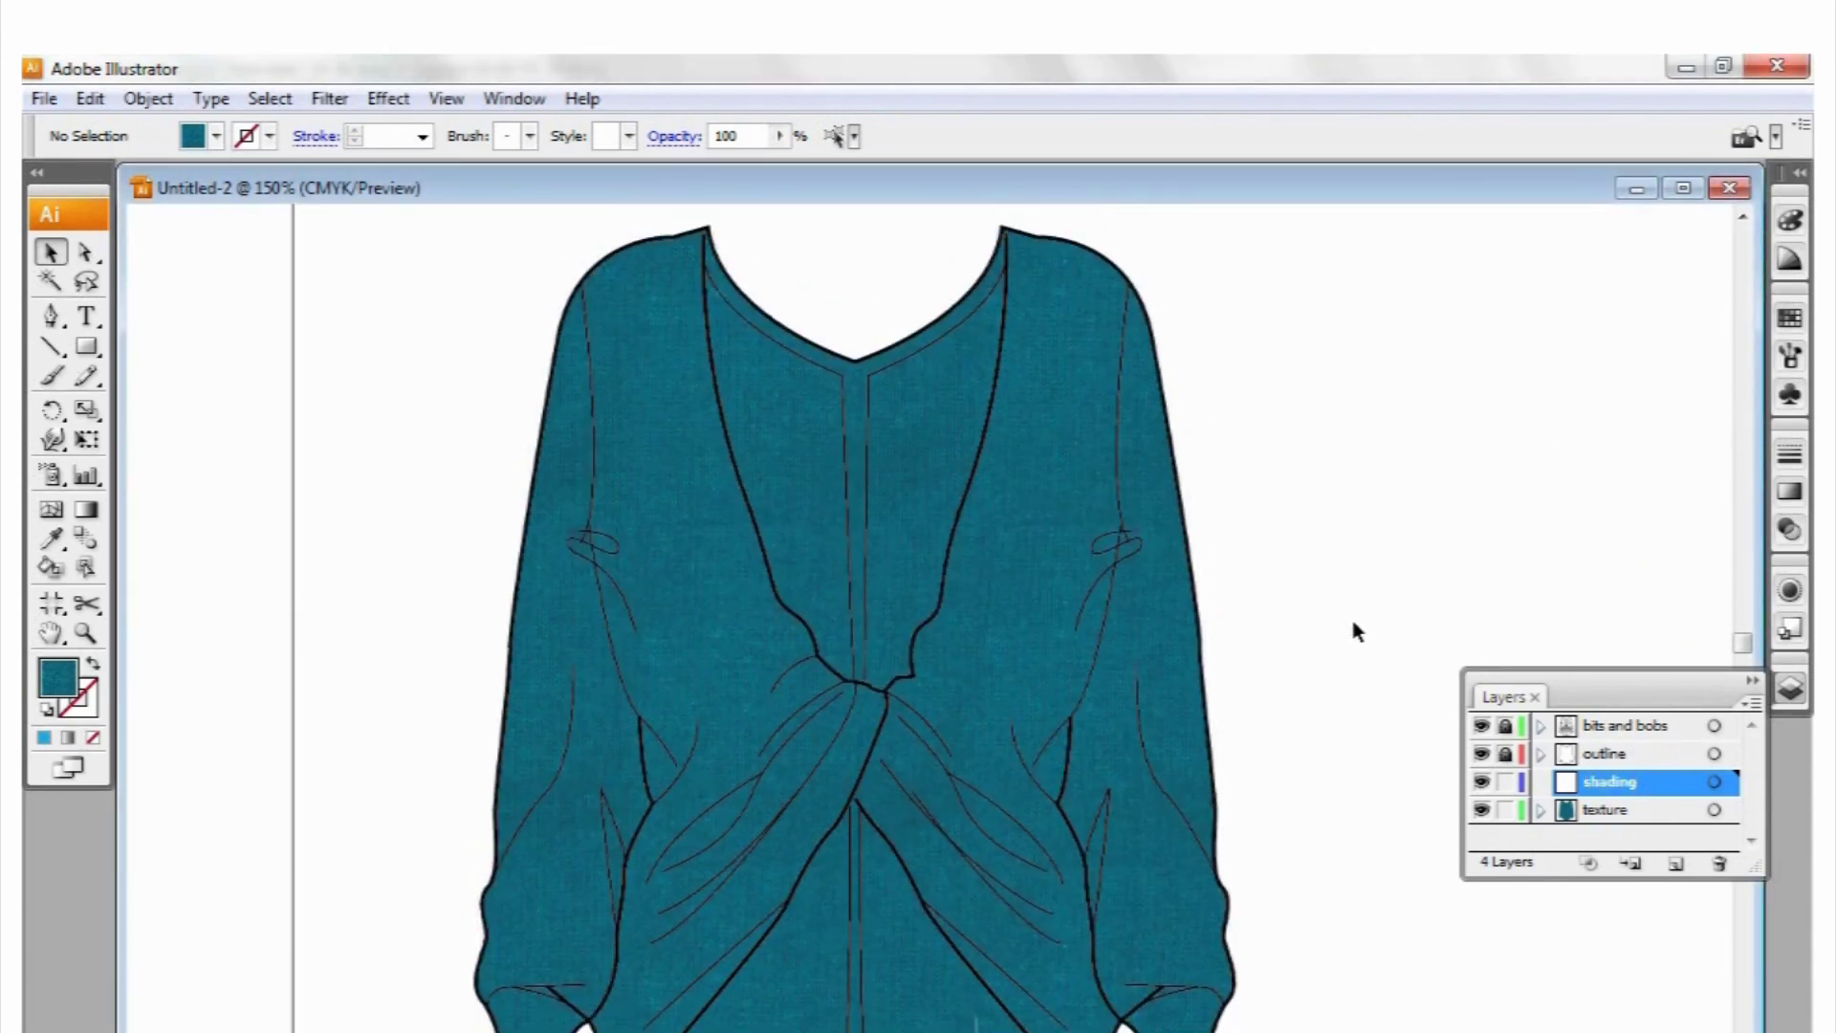
# Lock the texture layer, leaving the shading layer unlocked and its options unchanged
pyautogui.click(1506, 781)
pyautogui.click(1505, 781)
pyautogui.doubleClick(1637, 792)
pyautogui.click(1115, 564)
# Set the fill colour to near-black, hex 020202, for the shading shapes
pyautogui.click(85, 633)
pyautogui.click(680, 650)
pyautogui.moveTo(934, 413); pyautogui.dragTo(1030, 624)
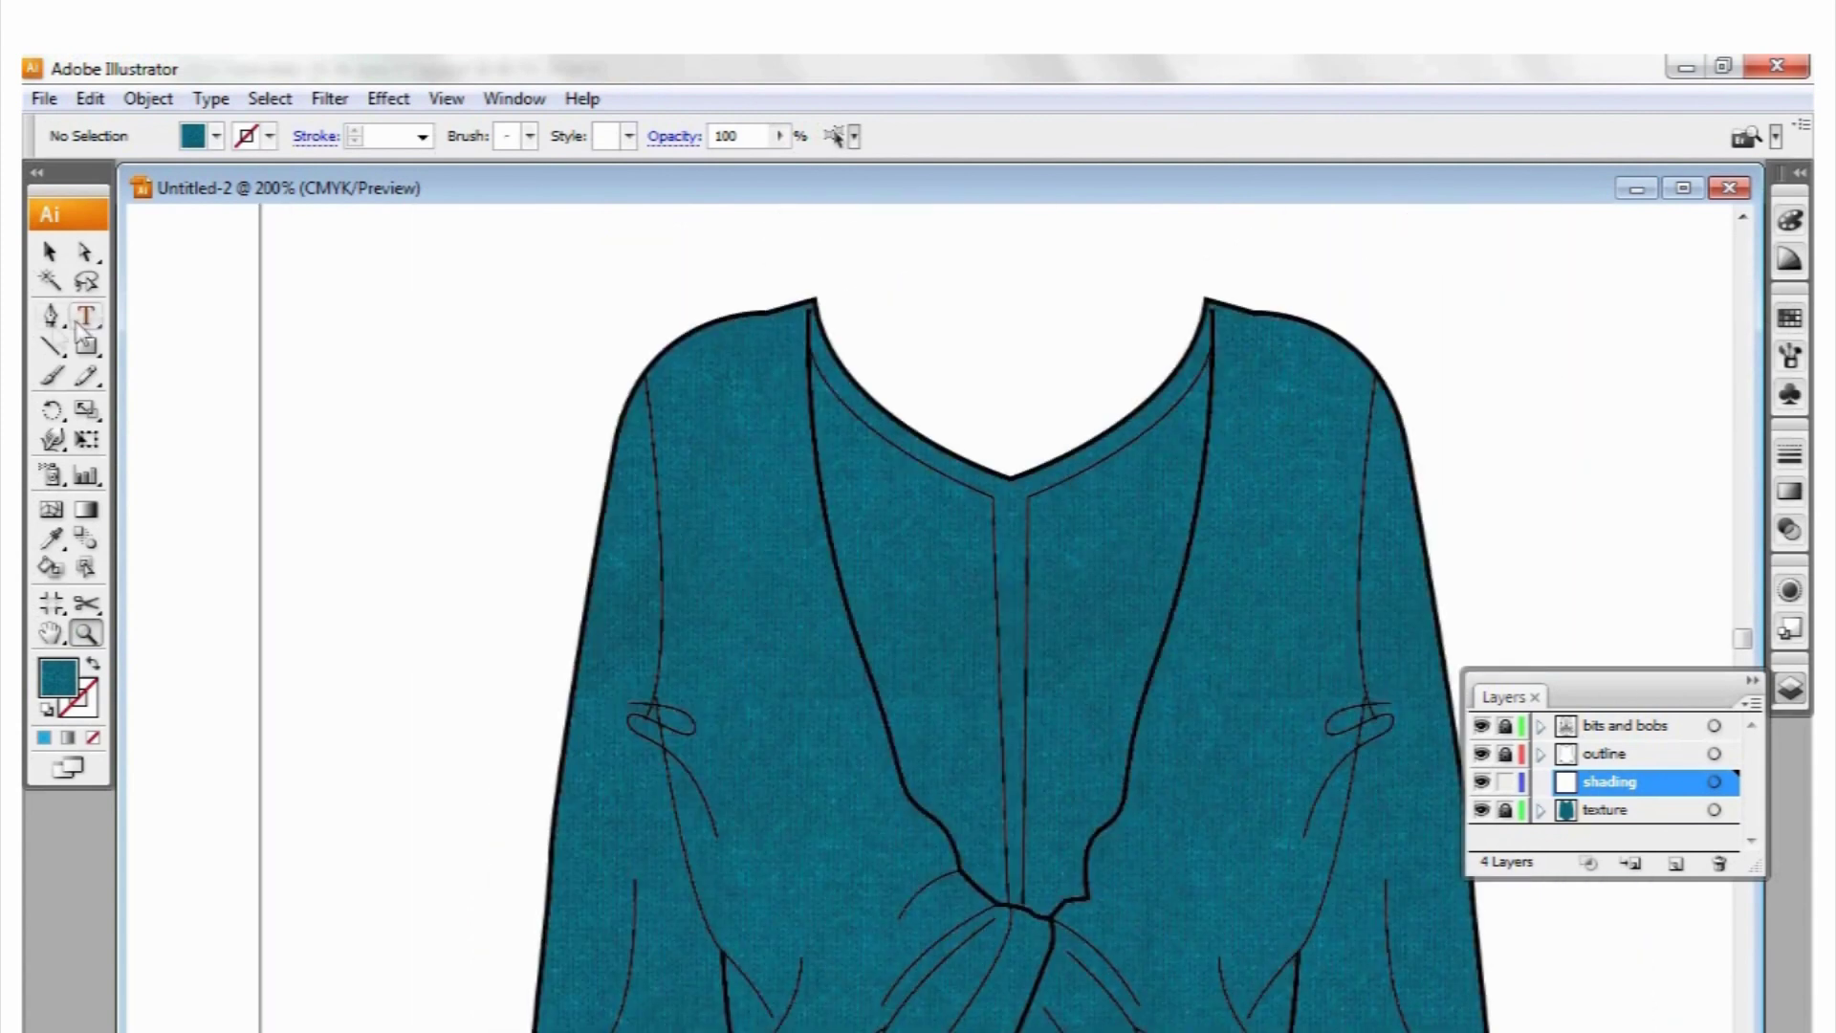
pyautogui.doubleClick(59, 677)
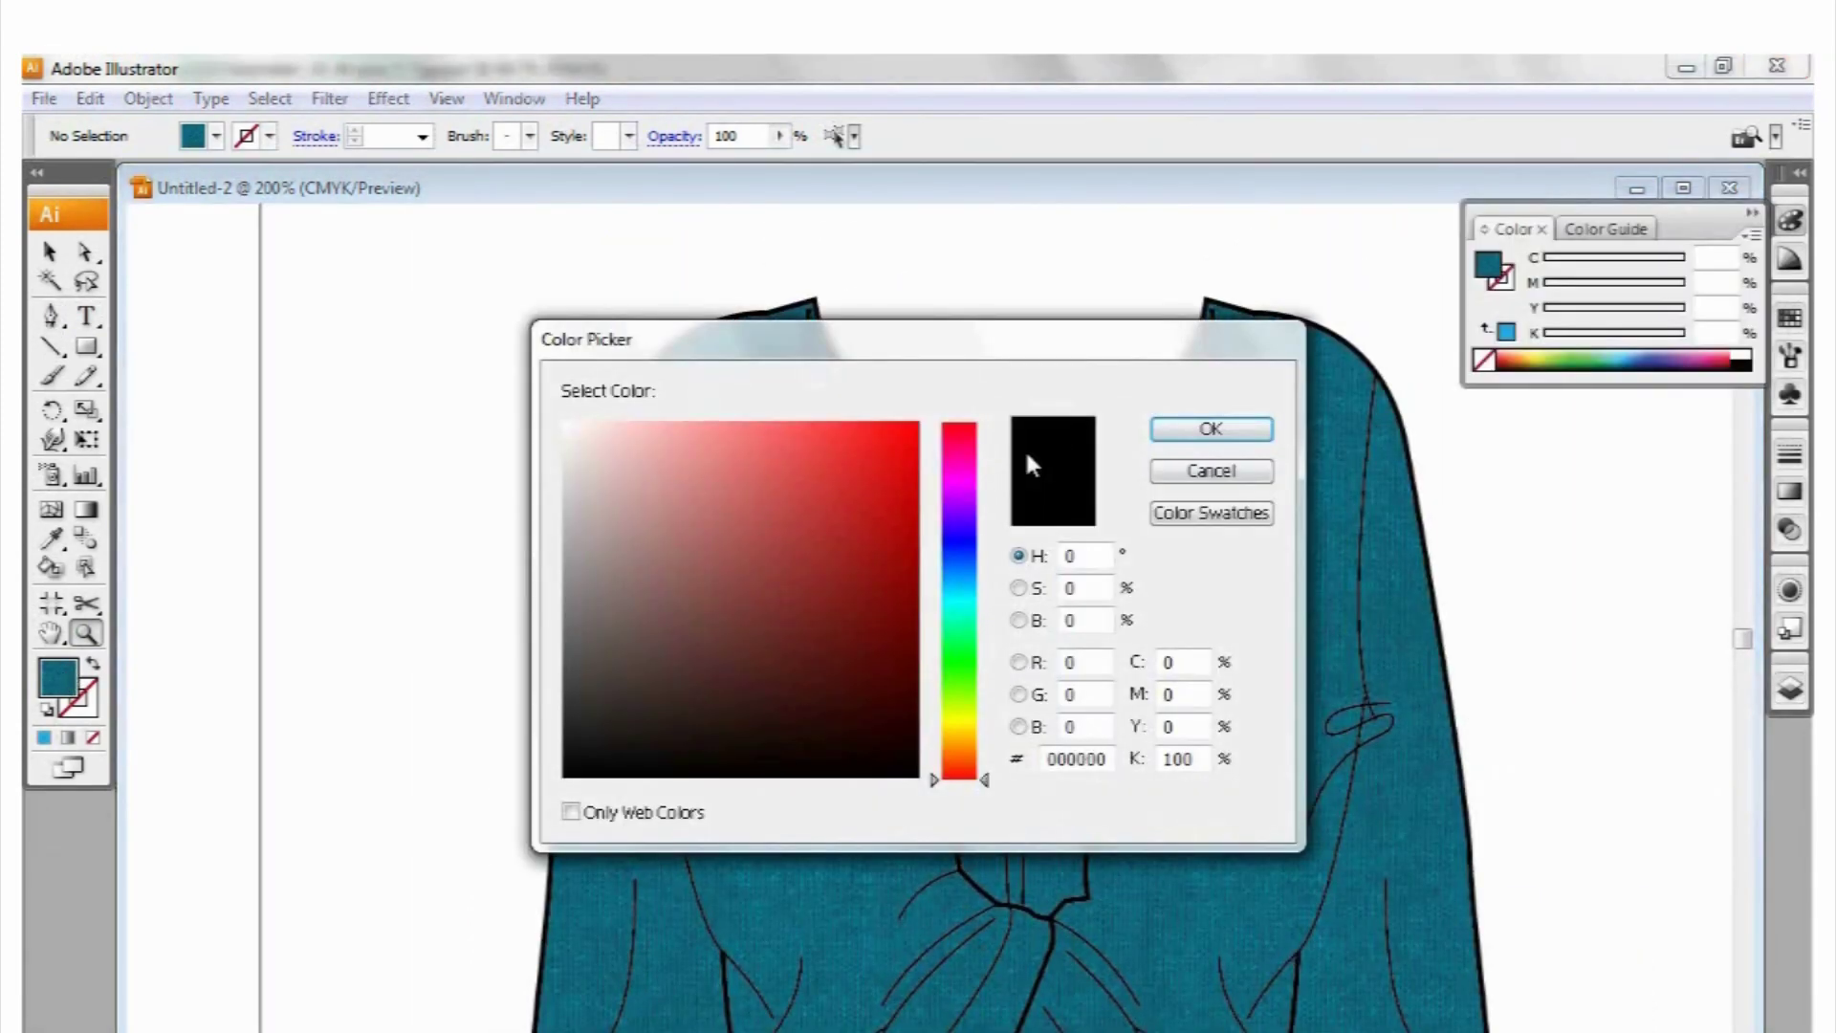
pyautogui.click(1188, 435)
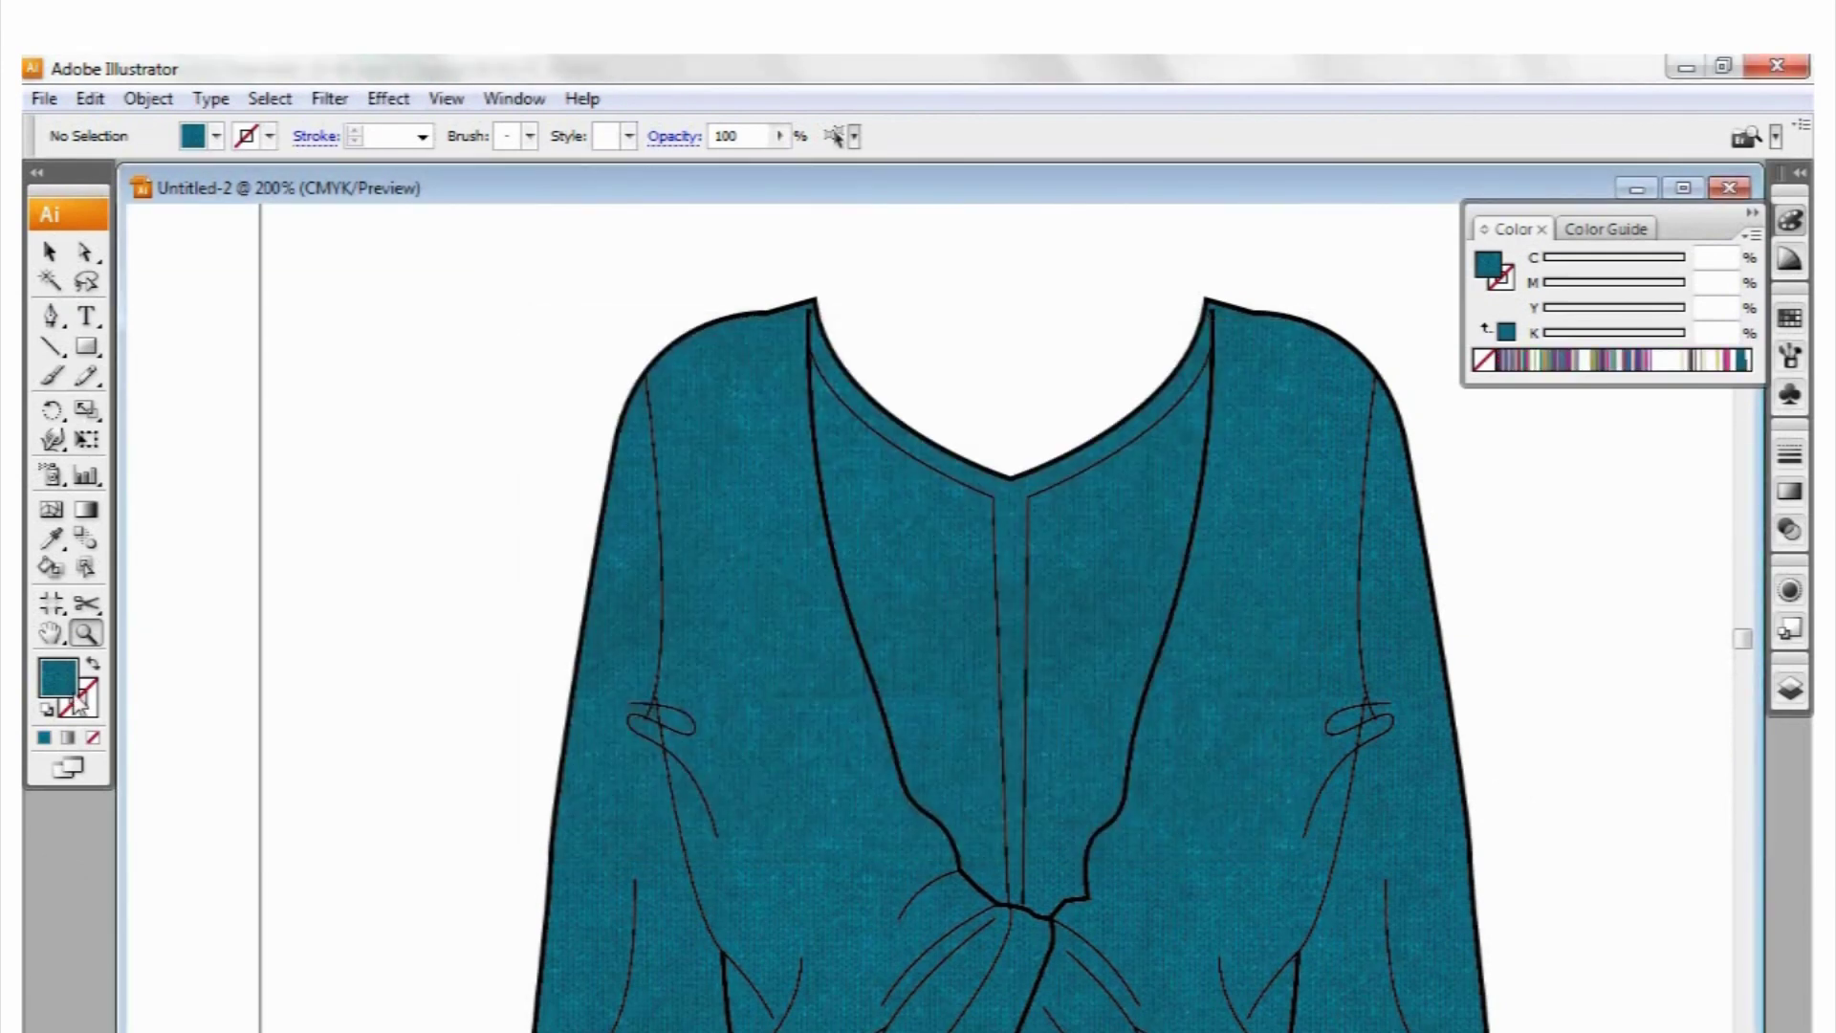
pyautogui.doubleClick(53, 681)
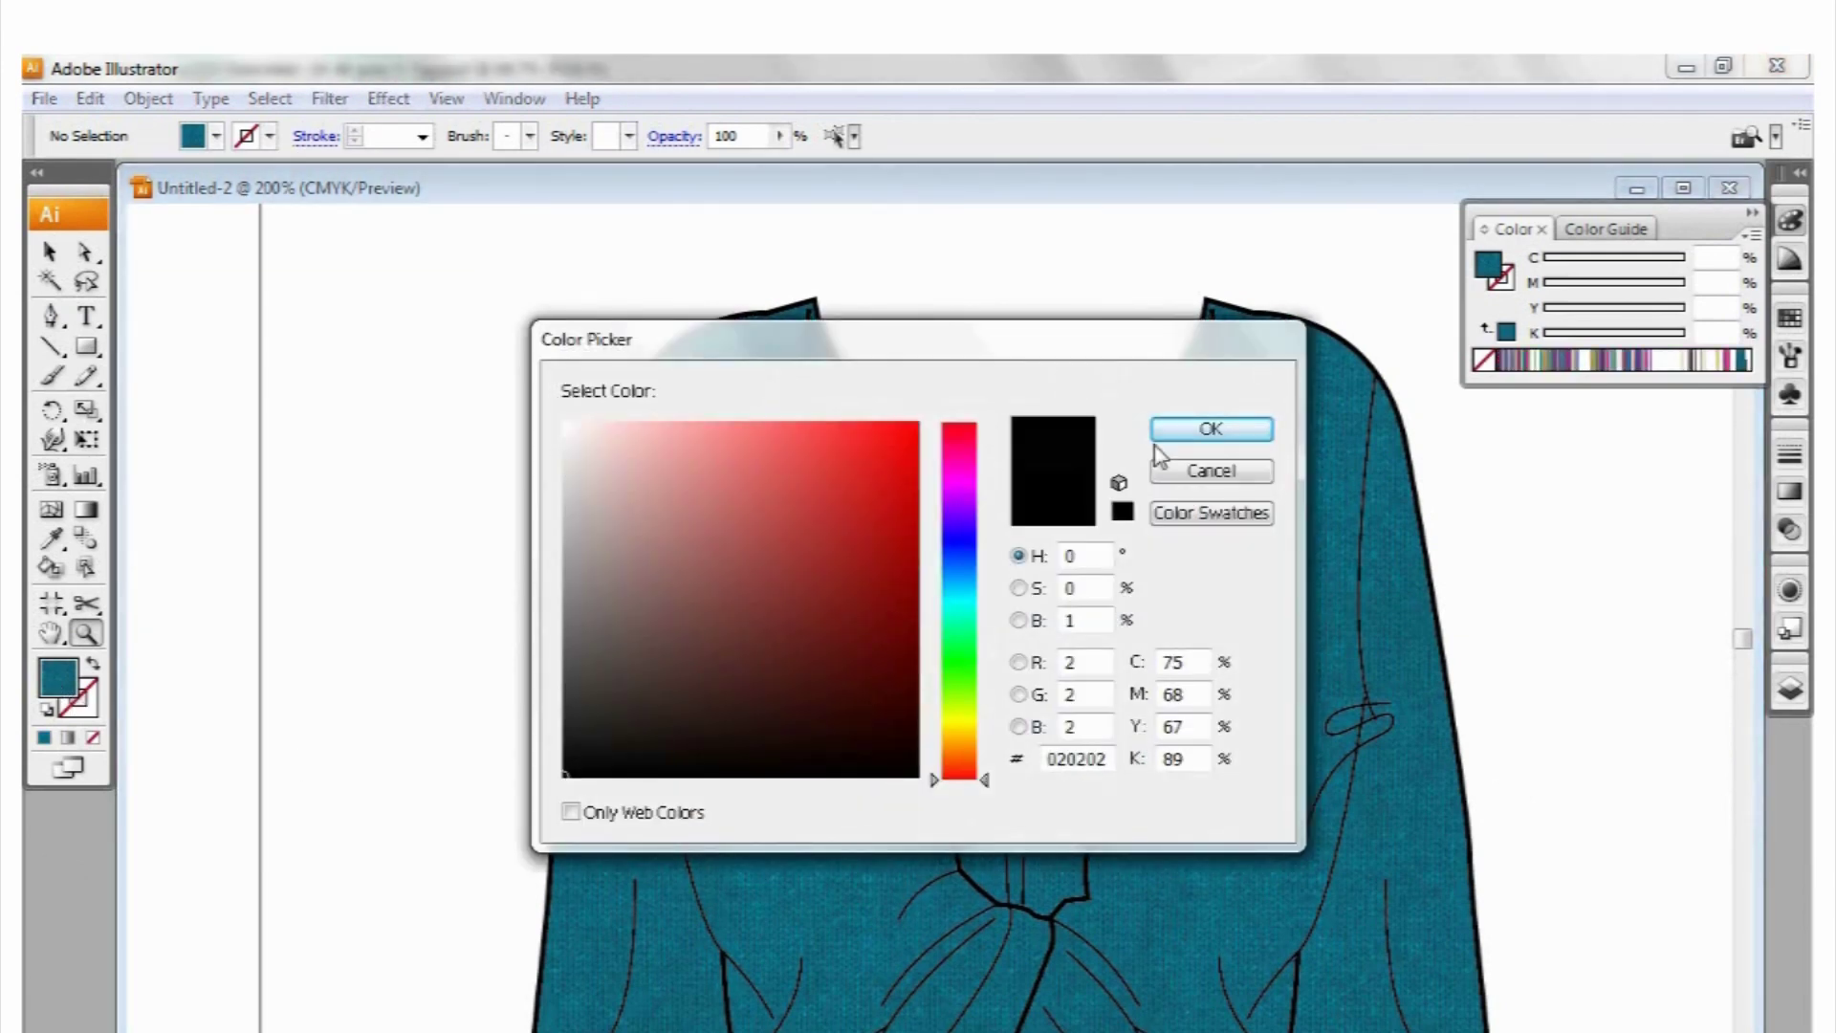
pyautogui.click(1196, 431)
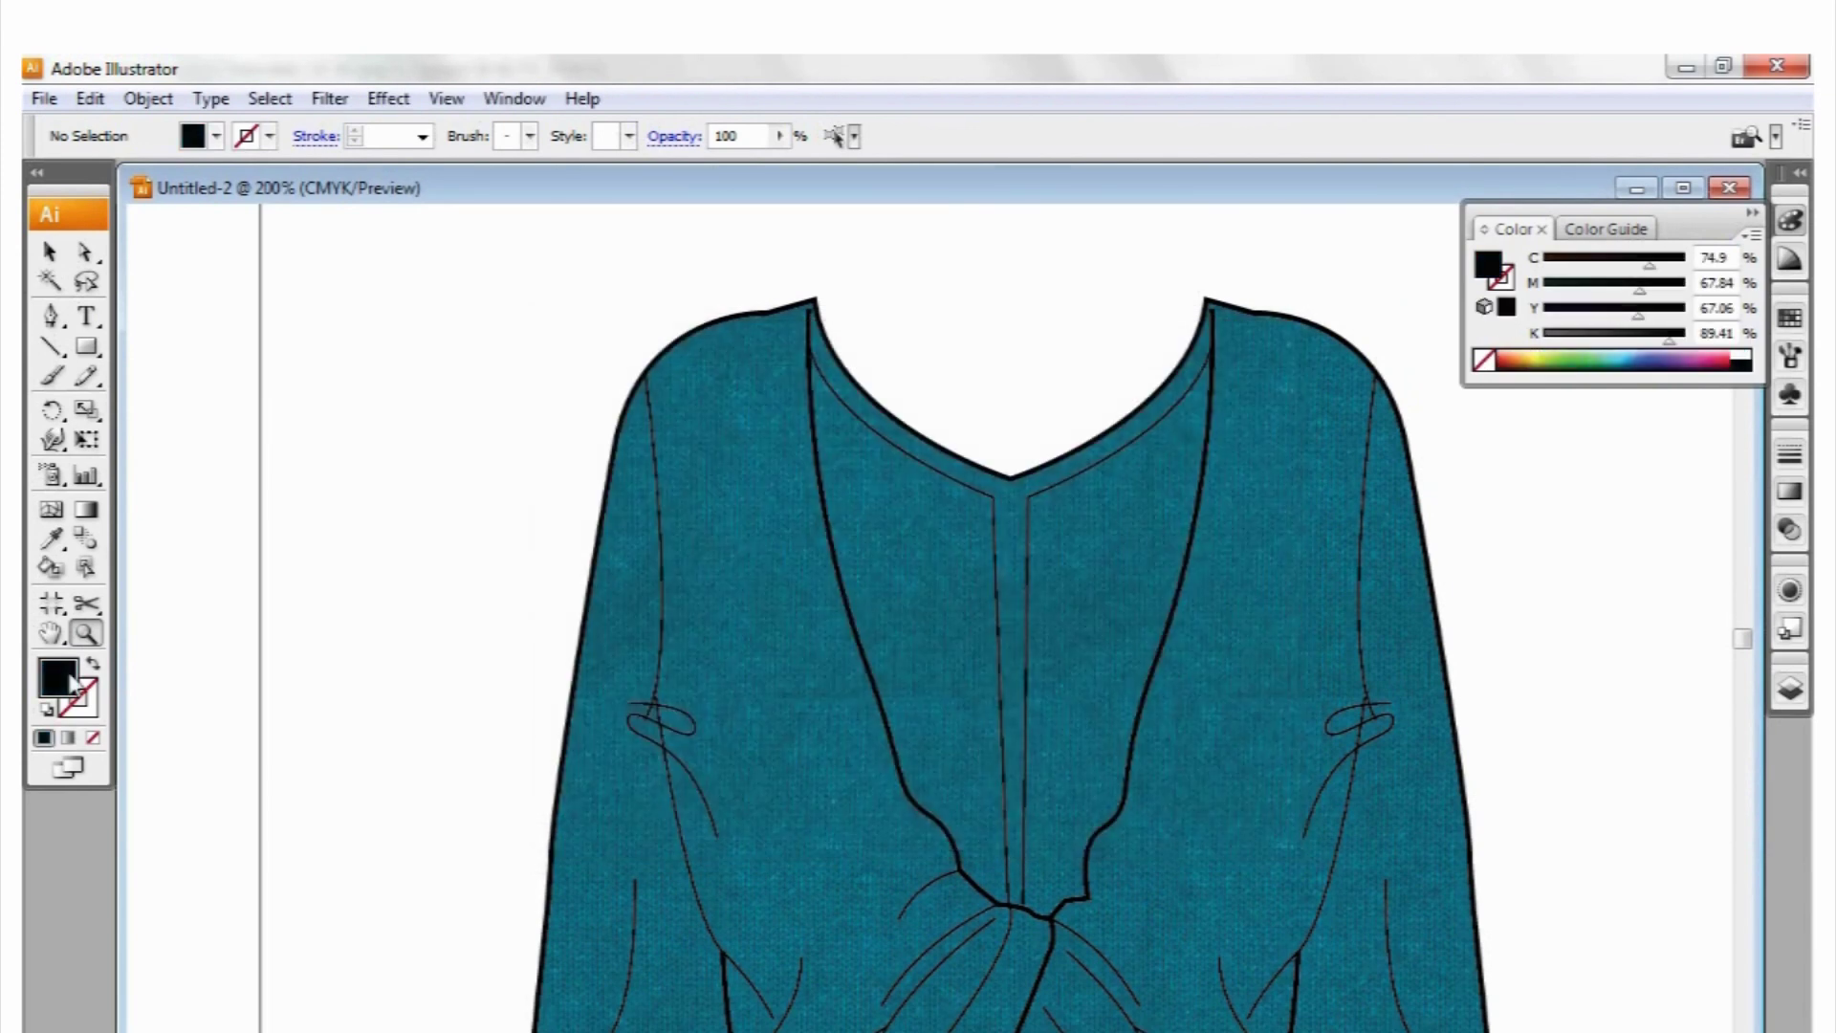
# Start a Pen tool shading shape on the shading layer, curving from the left lapel edge across to the right lapel edge above the knot
pyautogui.click(51, 315)
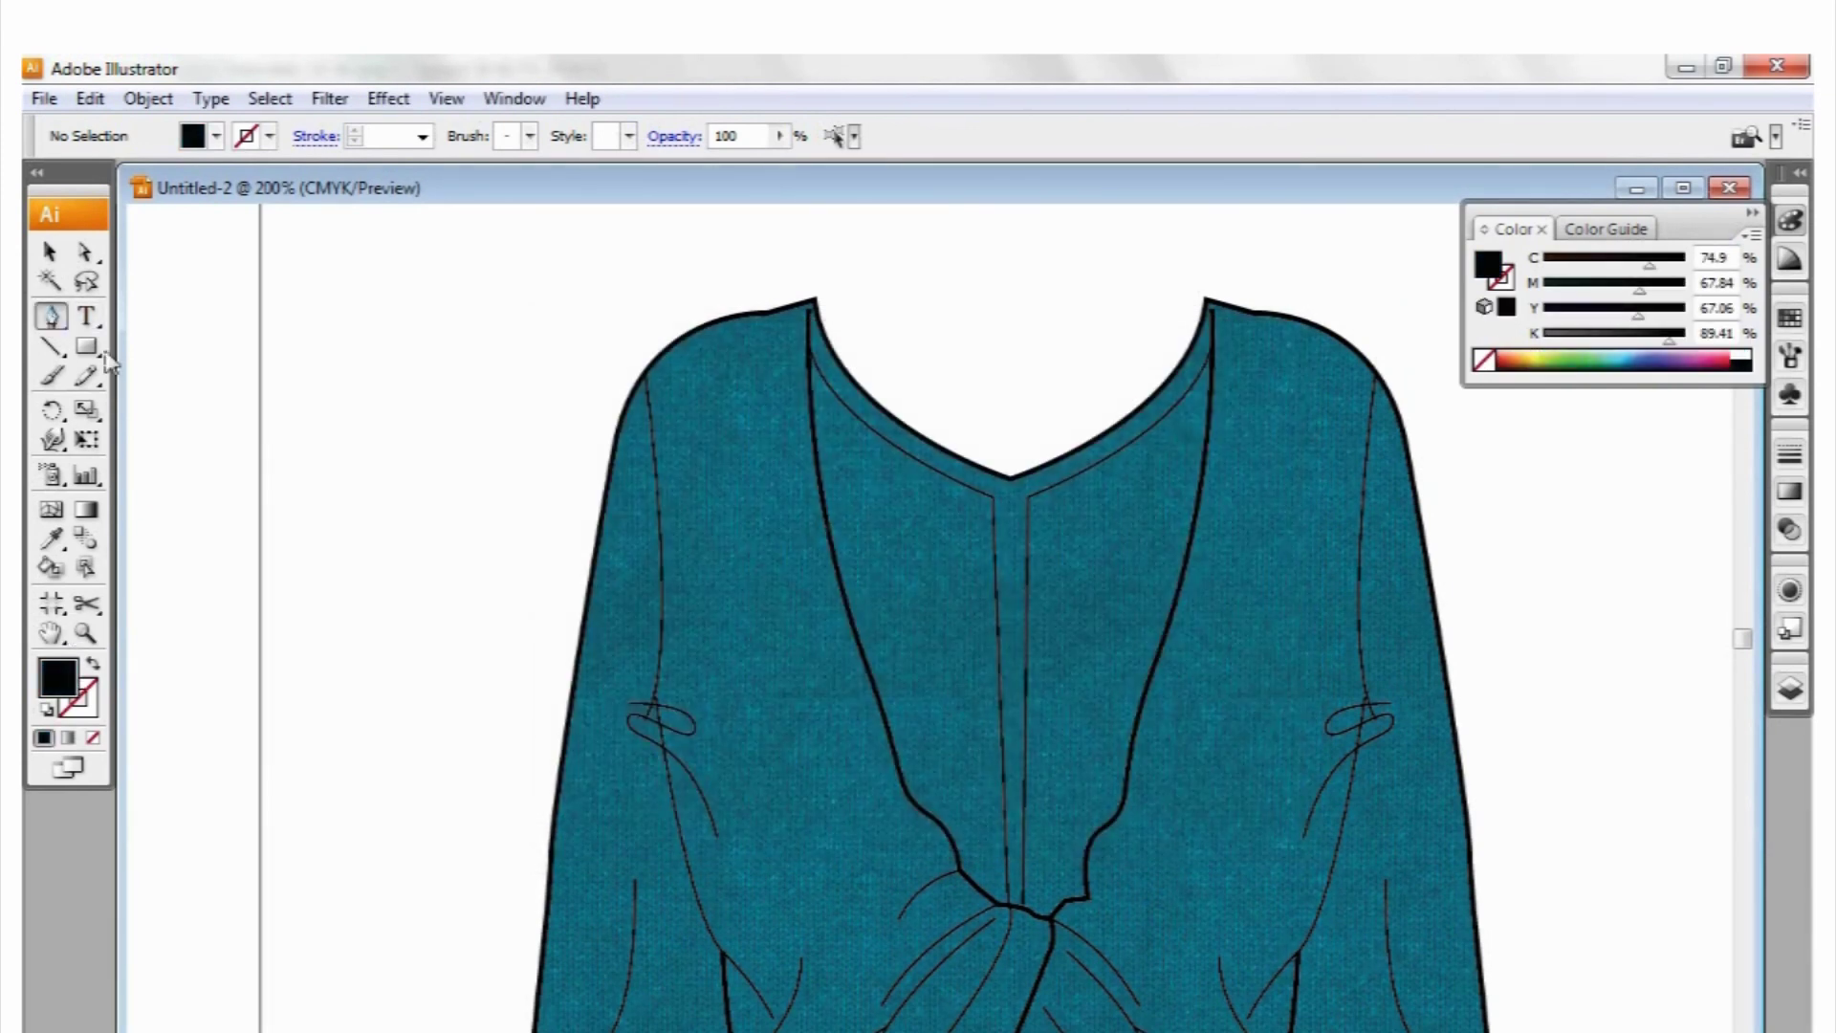
pyautogui.scroll(-1, 889, 574)
pyautogui.click(811, 347)
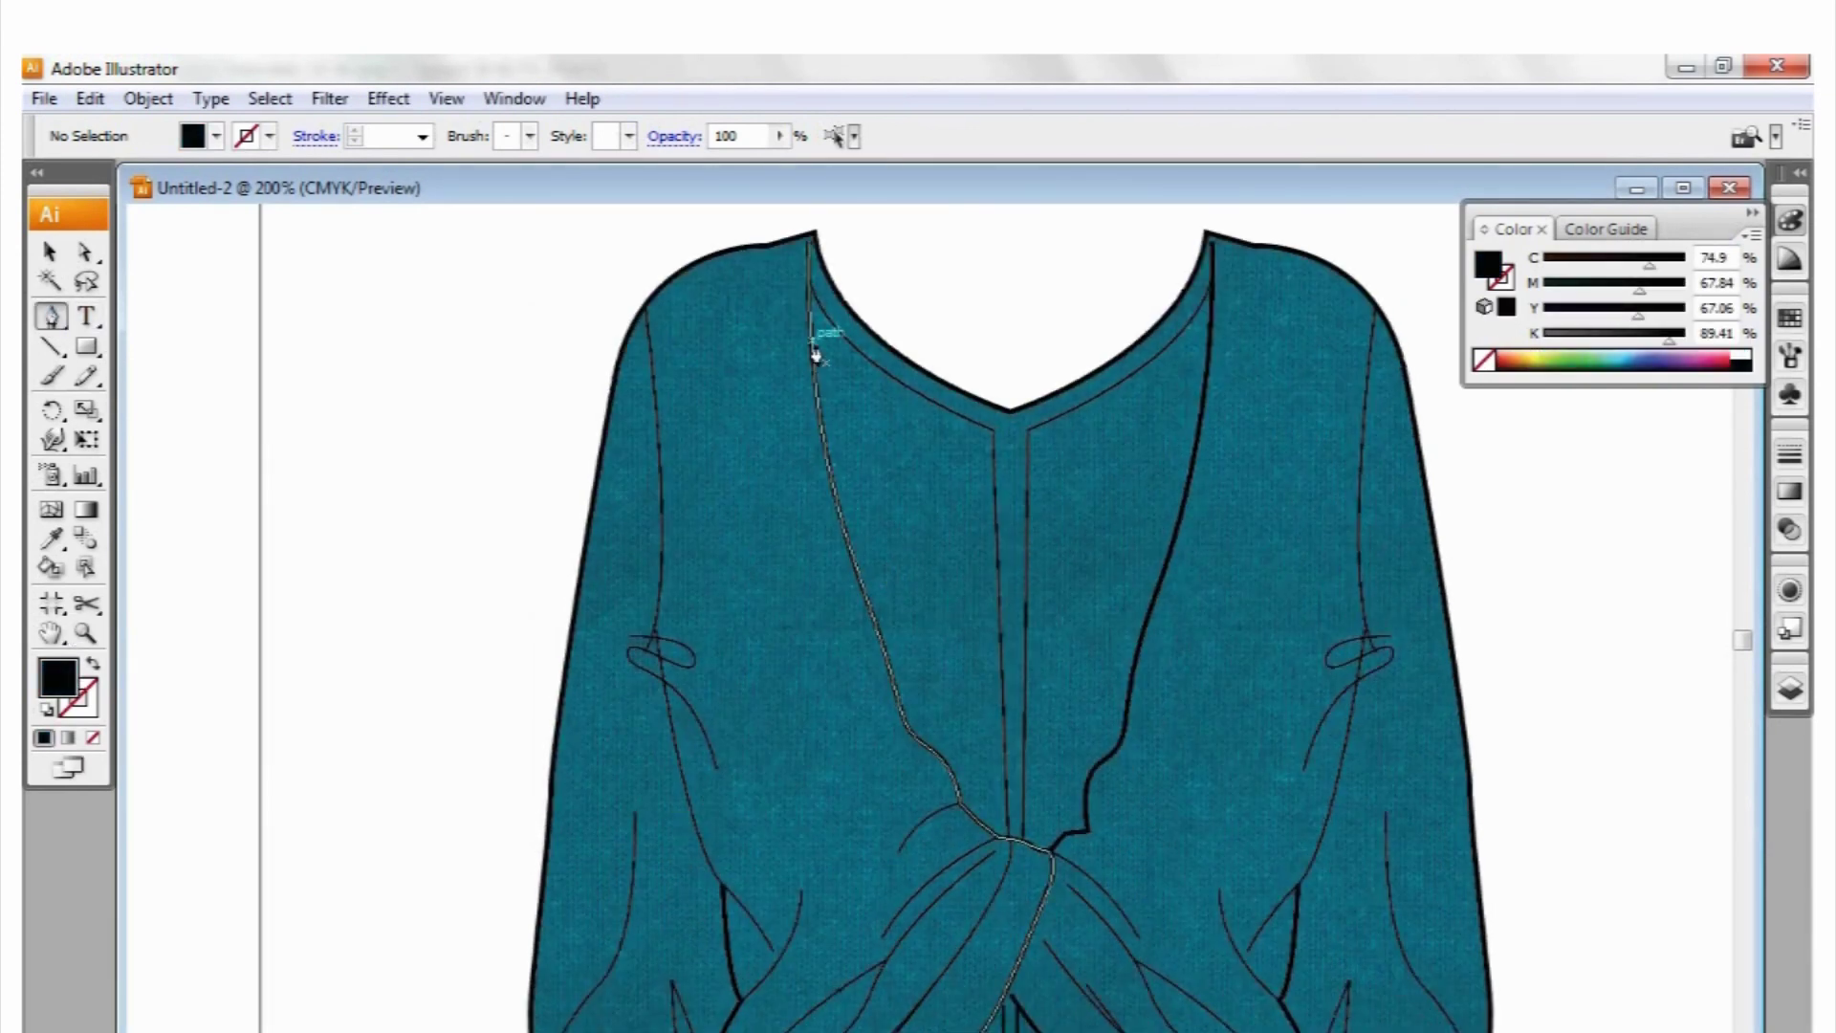
pyautogui.moveTo(1132, 674); pyautogui.dragTo(1420, 677)
pyautogui.click(1132, 674)
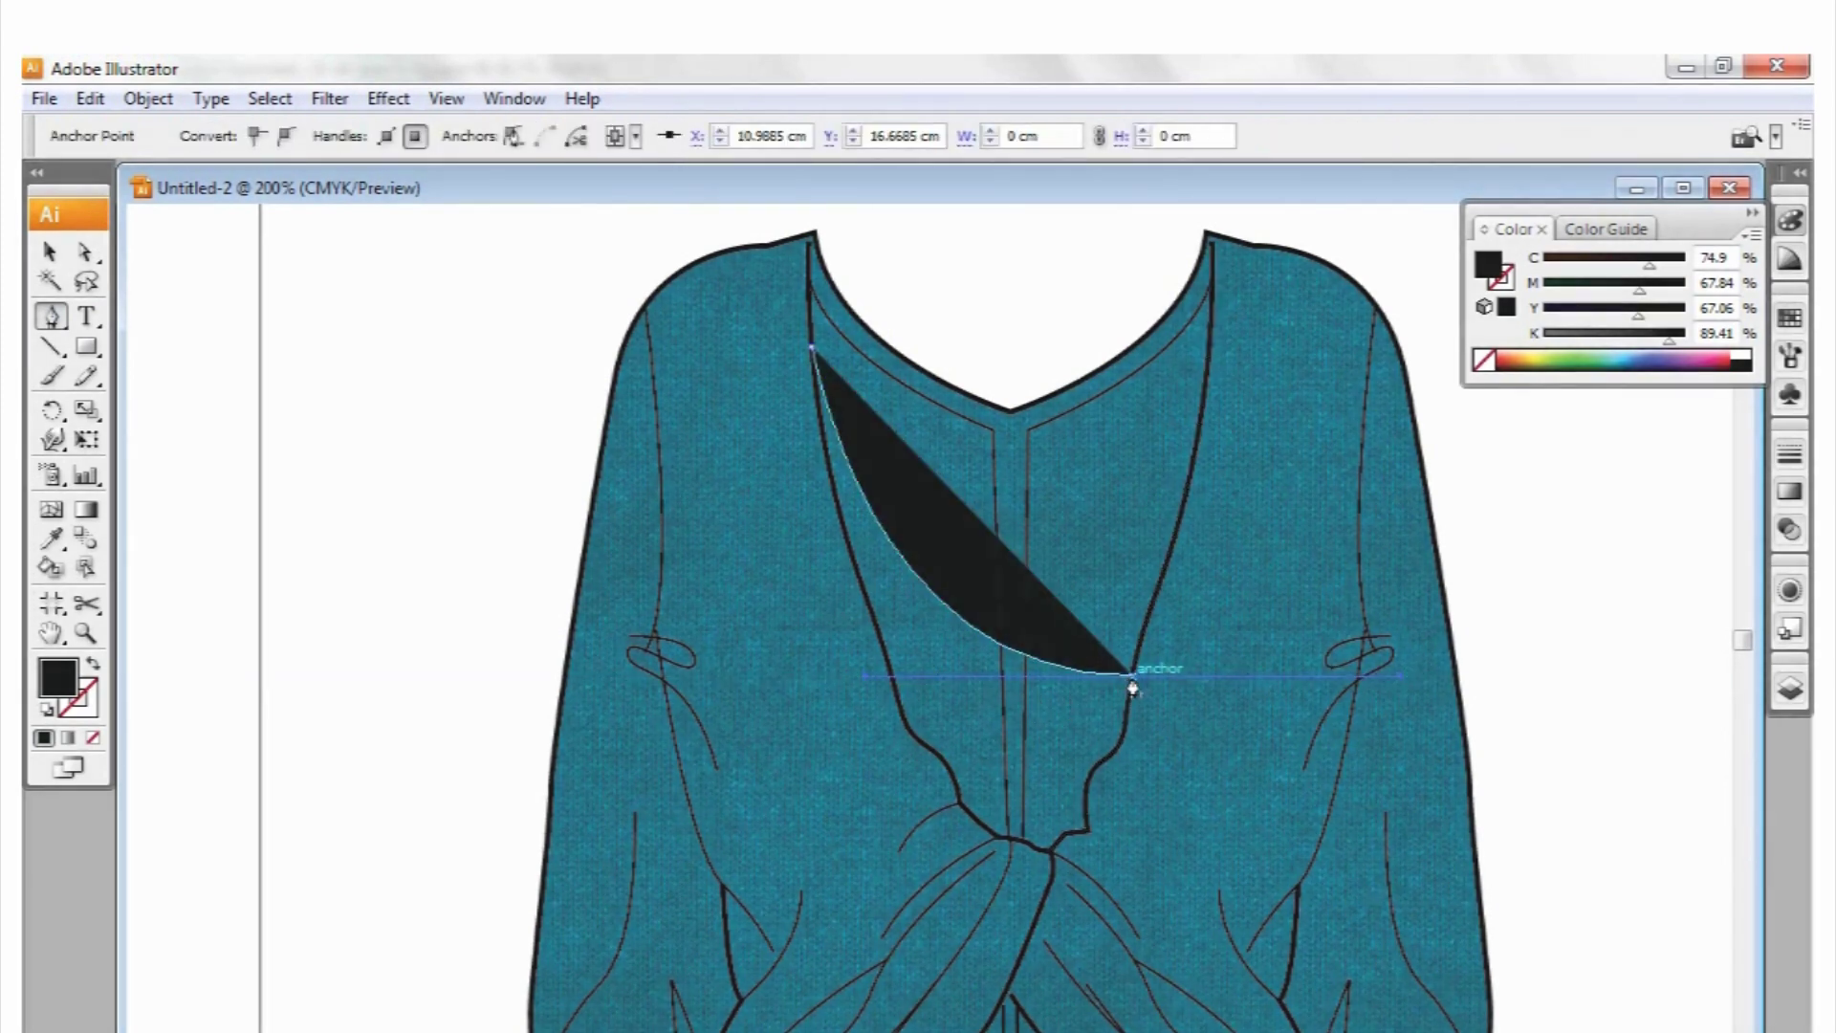
pyautogui.click(1126, 719)
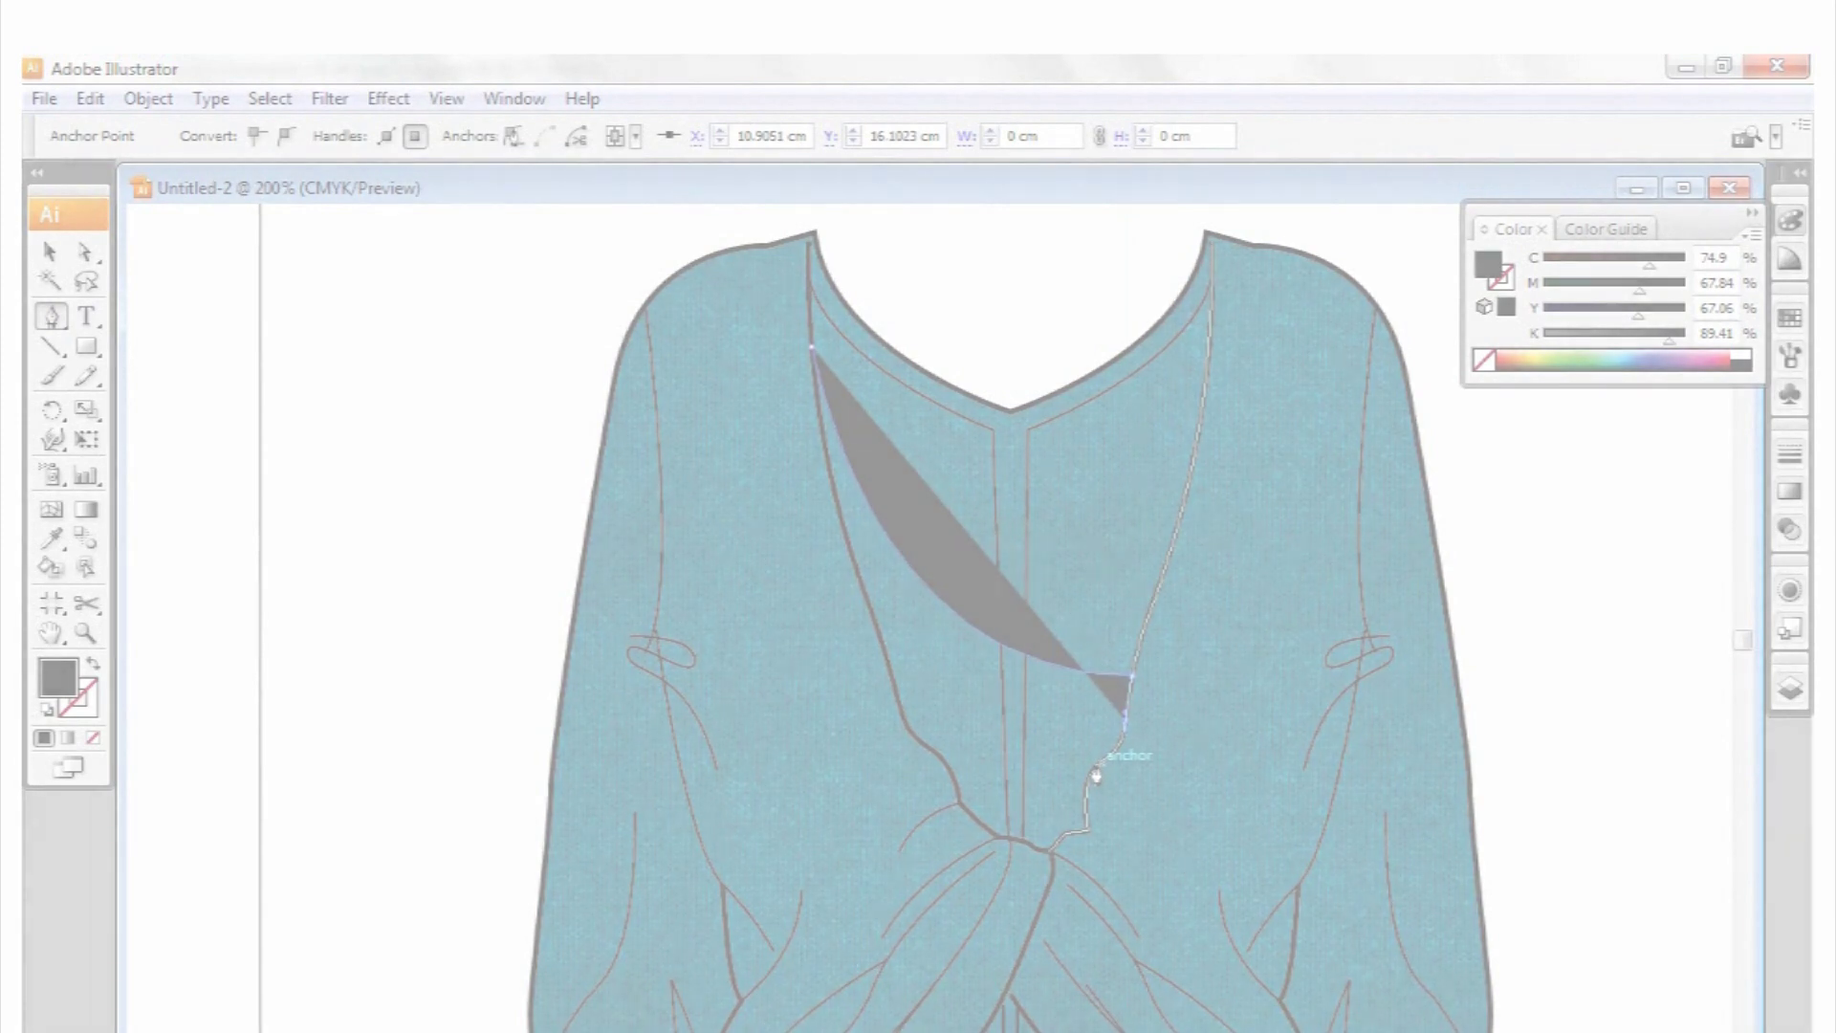